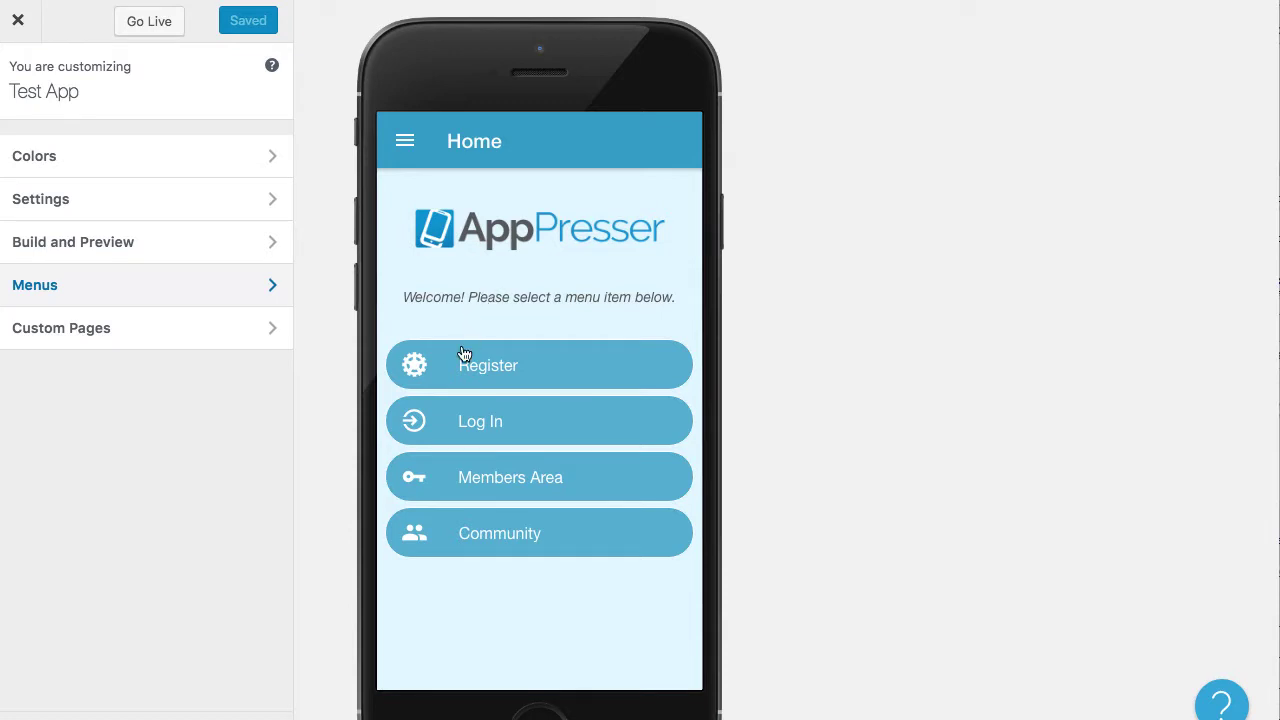
- From the Test App preview's hamburger menu, go to the LOGIN screen
left_click(405, 141)
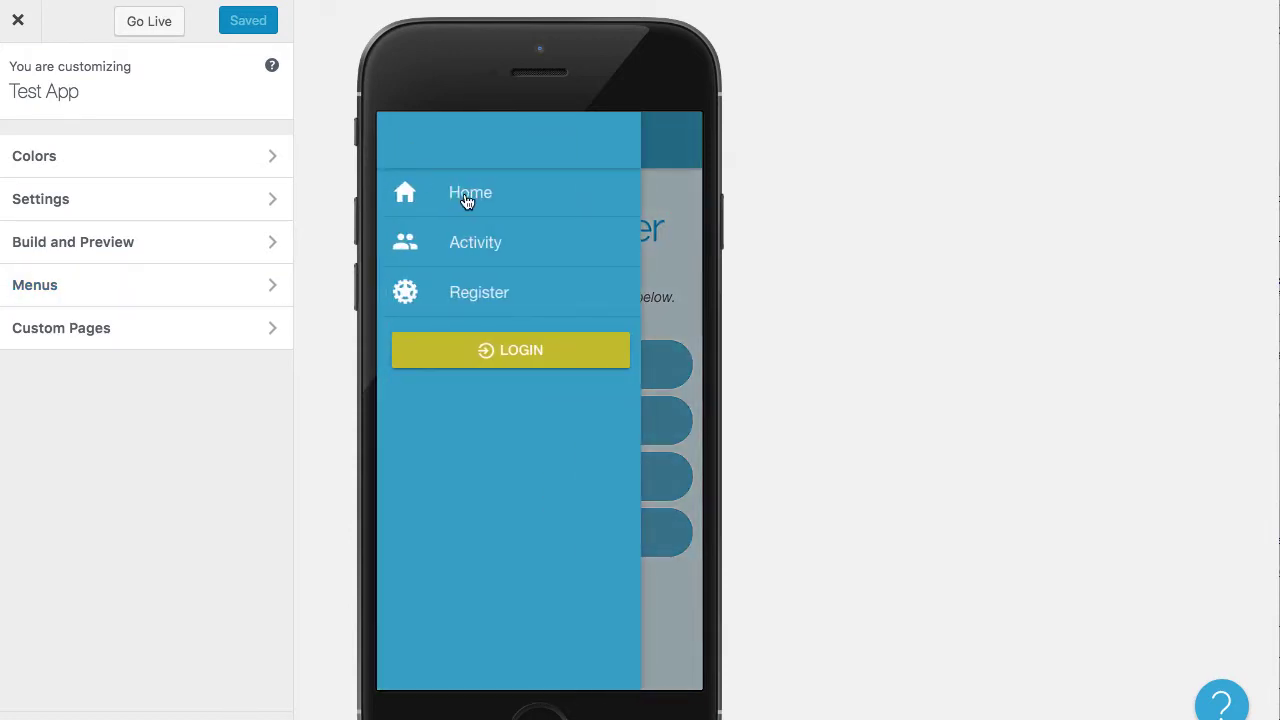
left_click(652, 266)
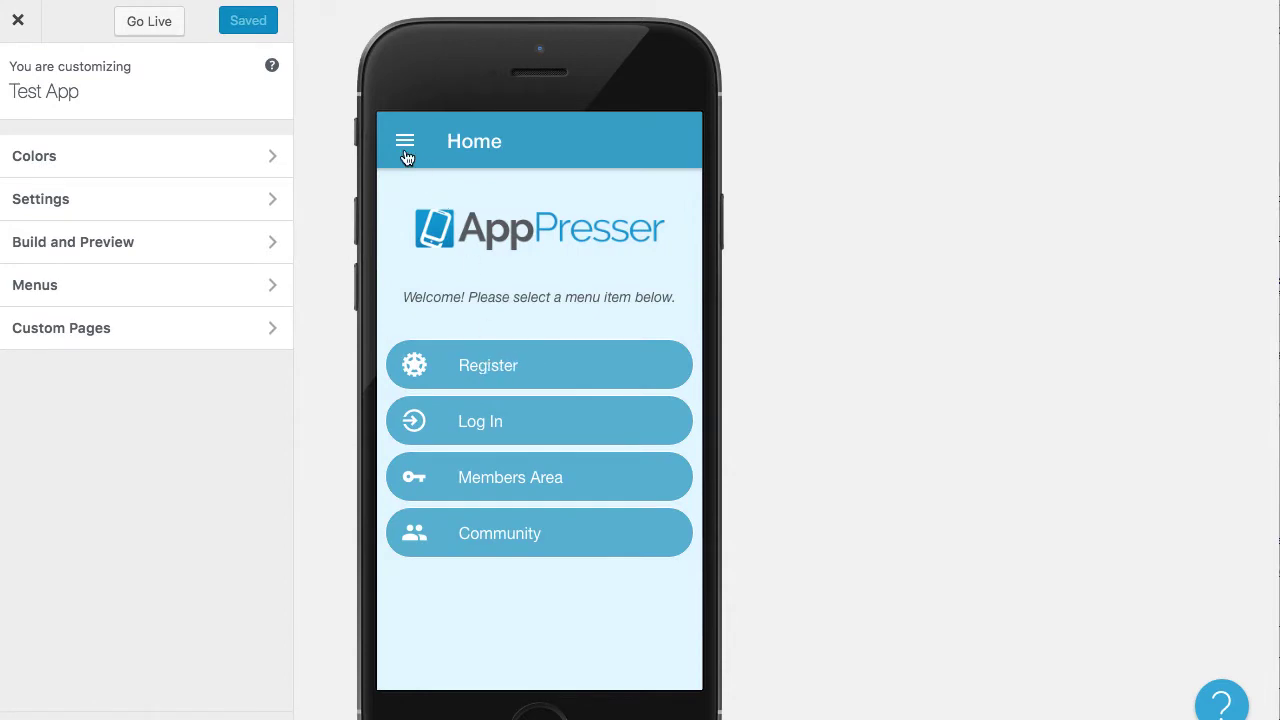
left_click(405, 143)
left_click(508, 366)
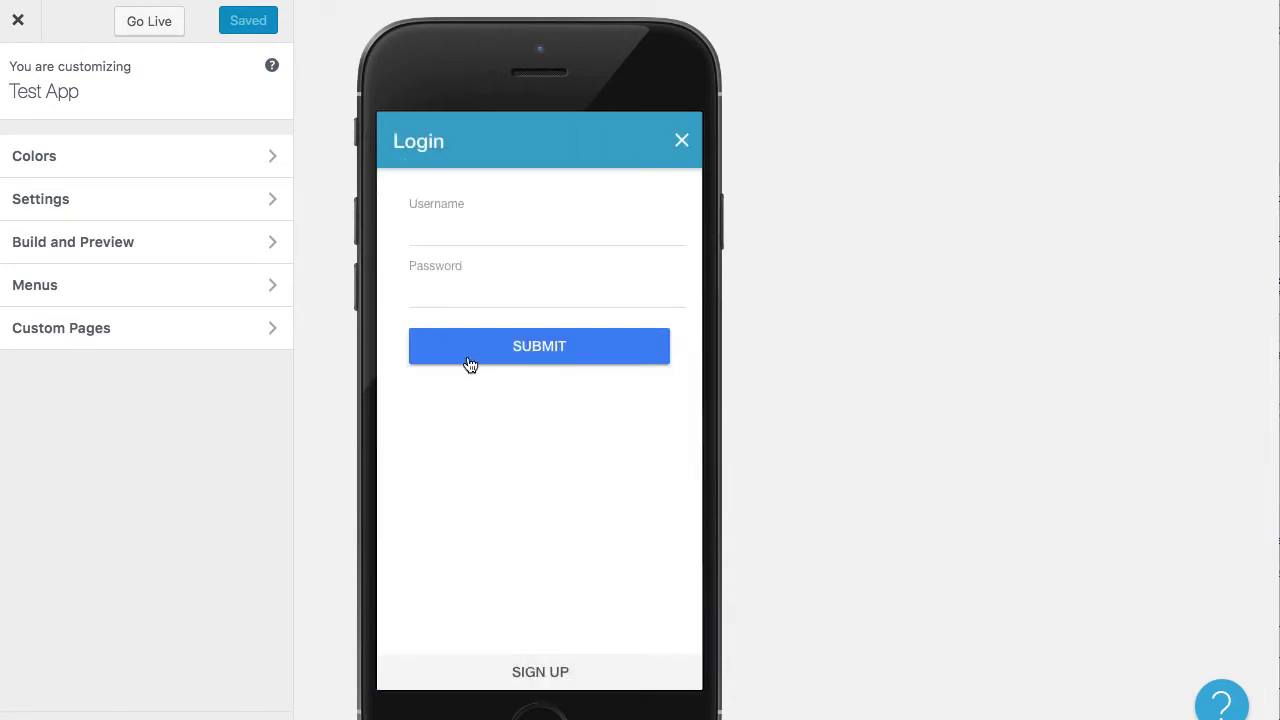
- Open SIGN UP and scroll through the Register New Account form
left_click(543, 674)
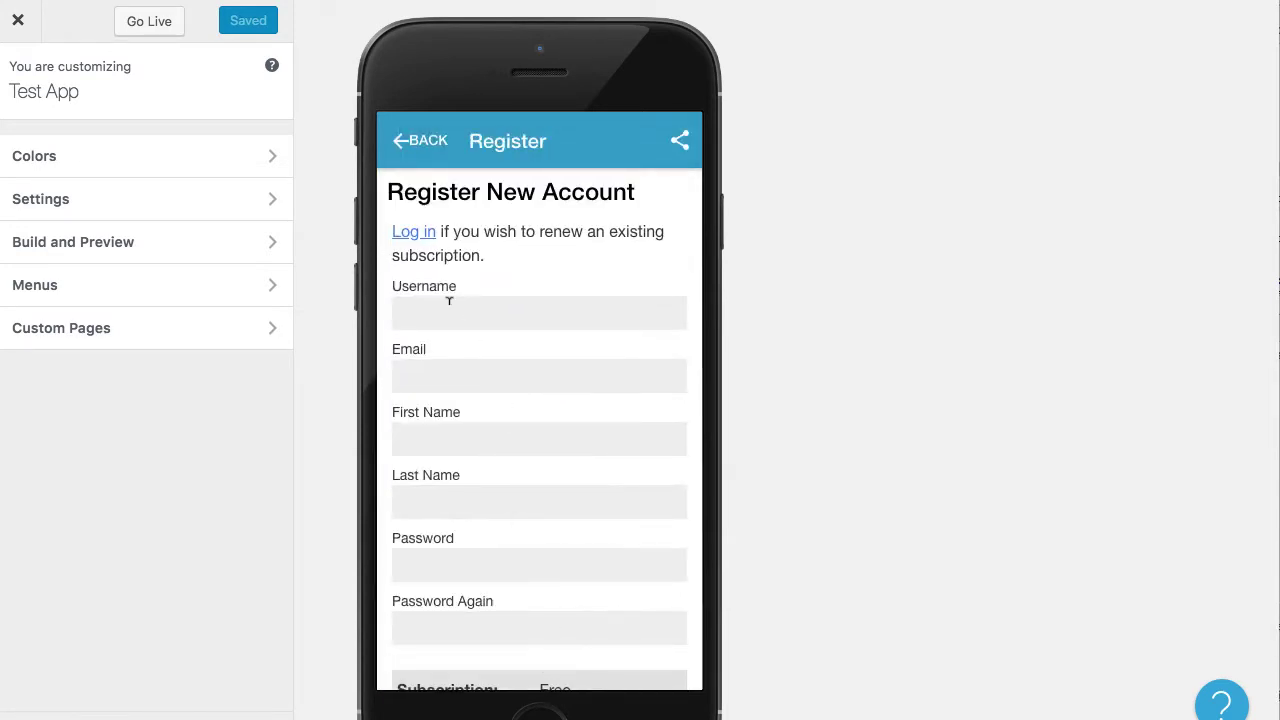
scroll(448, 330, "down", 3)
scroll(447, 342, "up", 3)
scroll(523, 317, "down", 3)
scroll(523, 300, "up", 3)
scroll(446, 420, "down", 3)
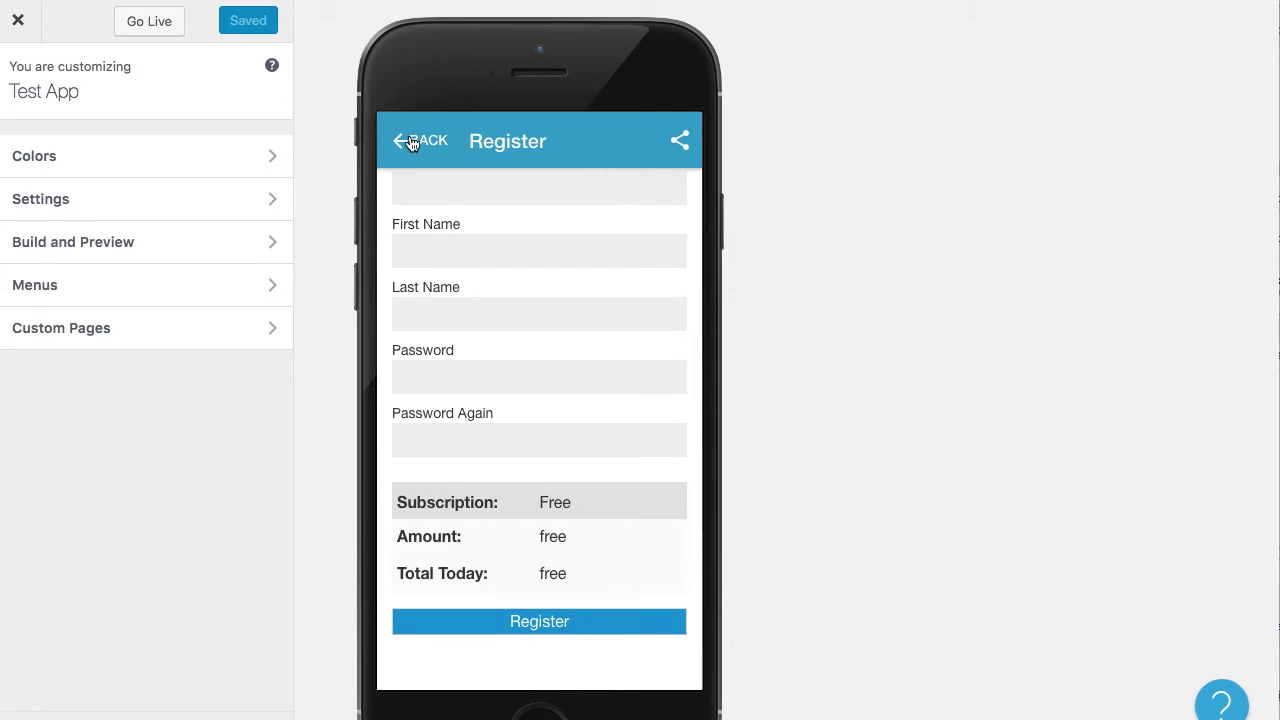
- Scroll the Register form and focus its Username field
scroll(463, 317, "up", 3)
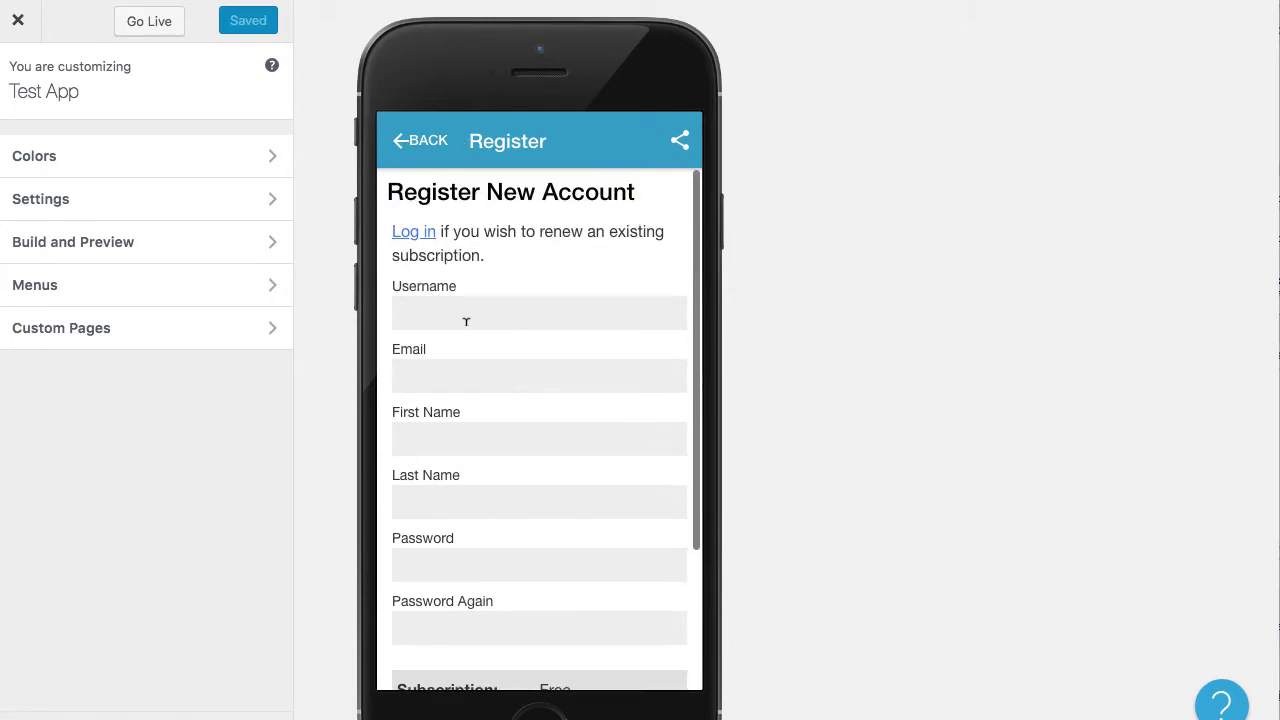
left_click(463, 317)
scroll(465, 322, "down", 1)
scroll(465, 322, "down", 2)
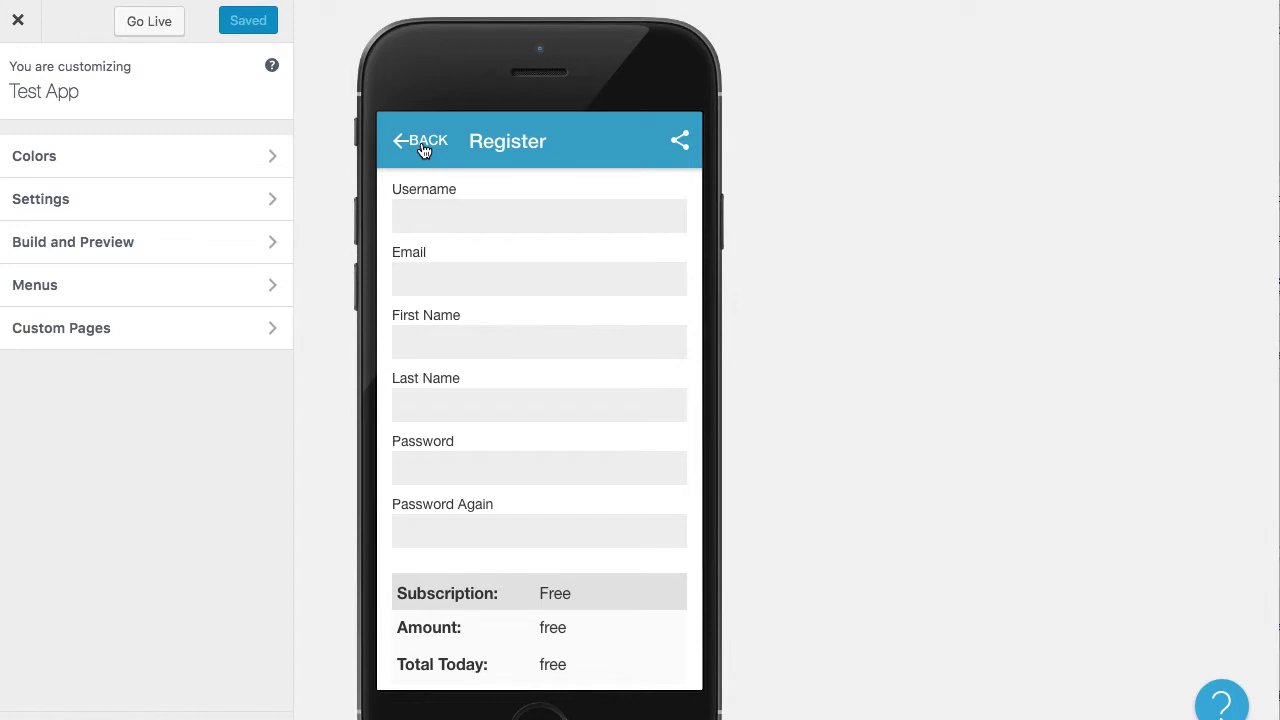
- Go back, close the Login modal twice via Log In, and open Members Area
left_click(423, 144)
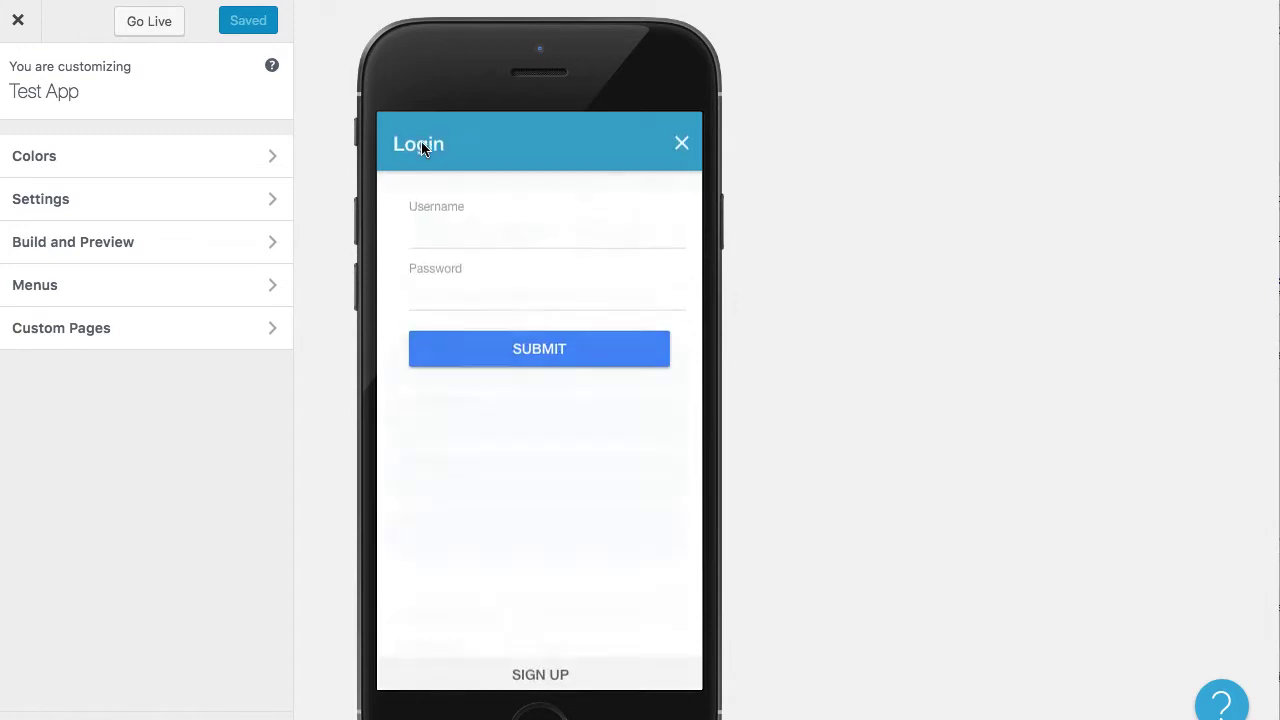
left_click(681, 149)
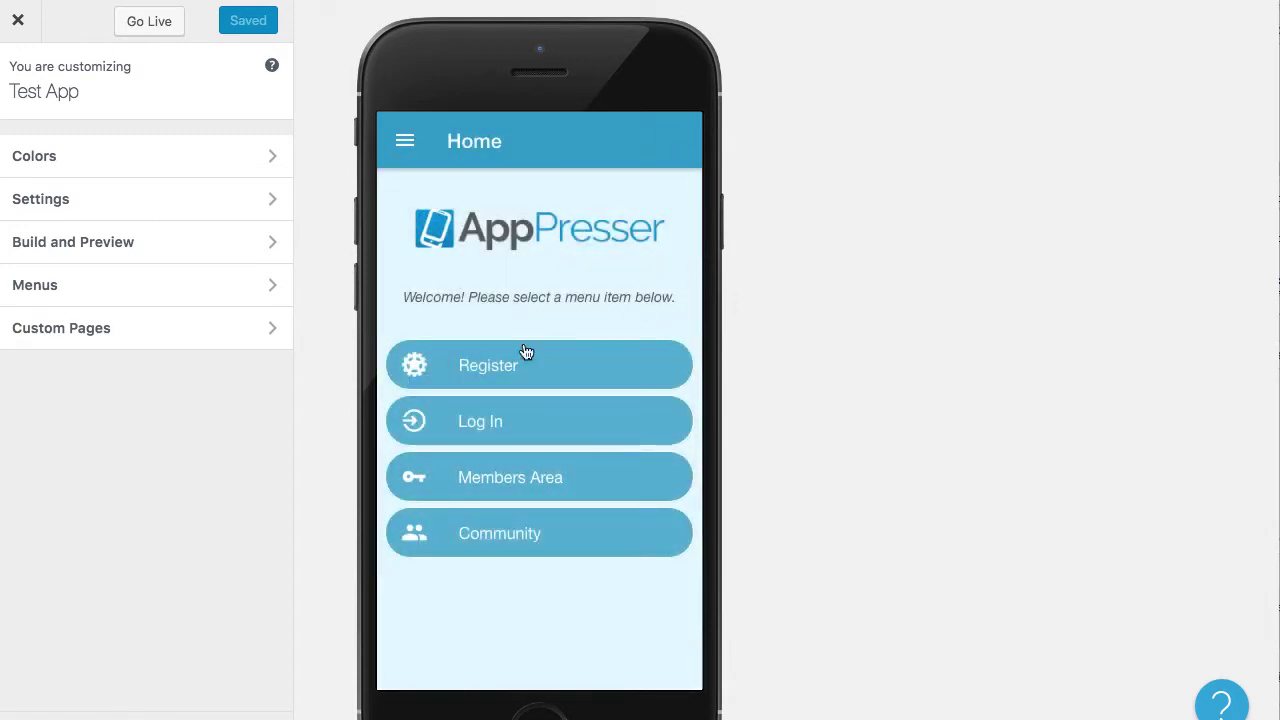
left_click(497, 415)
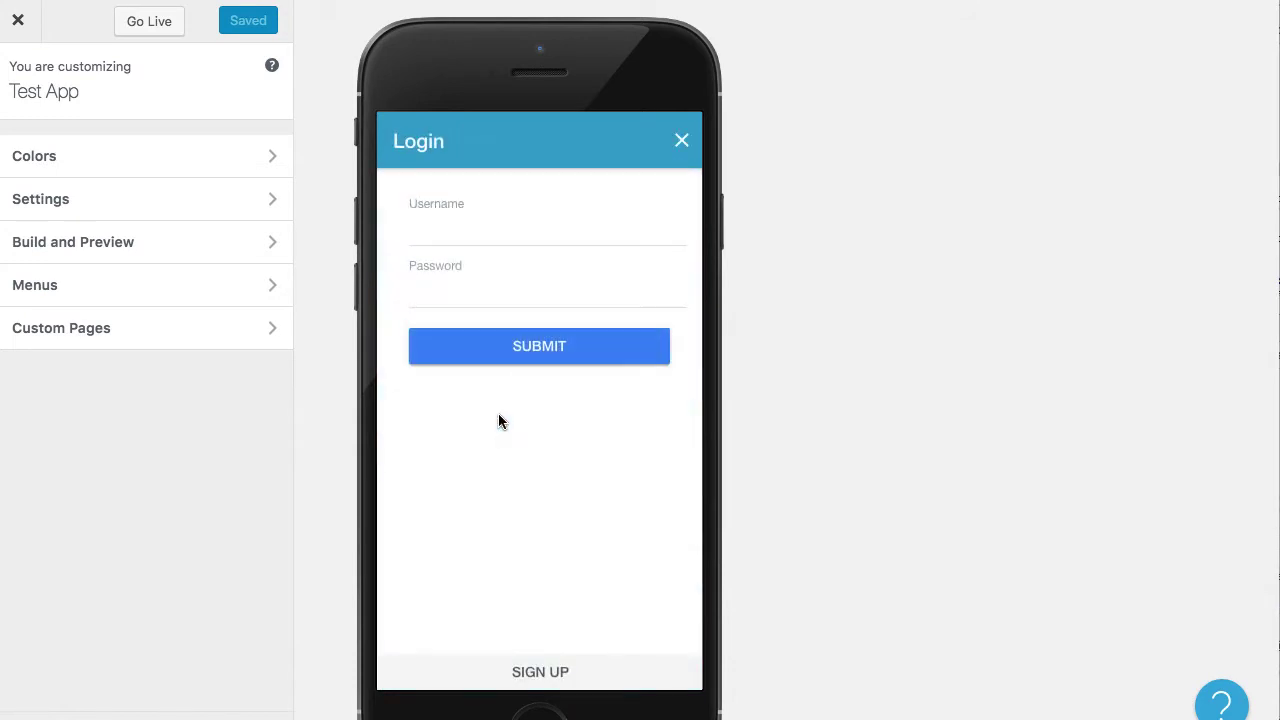
left_click(681, 149)
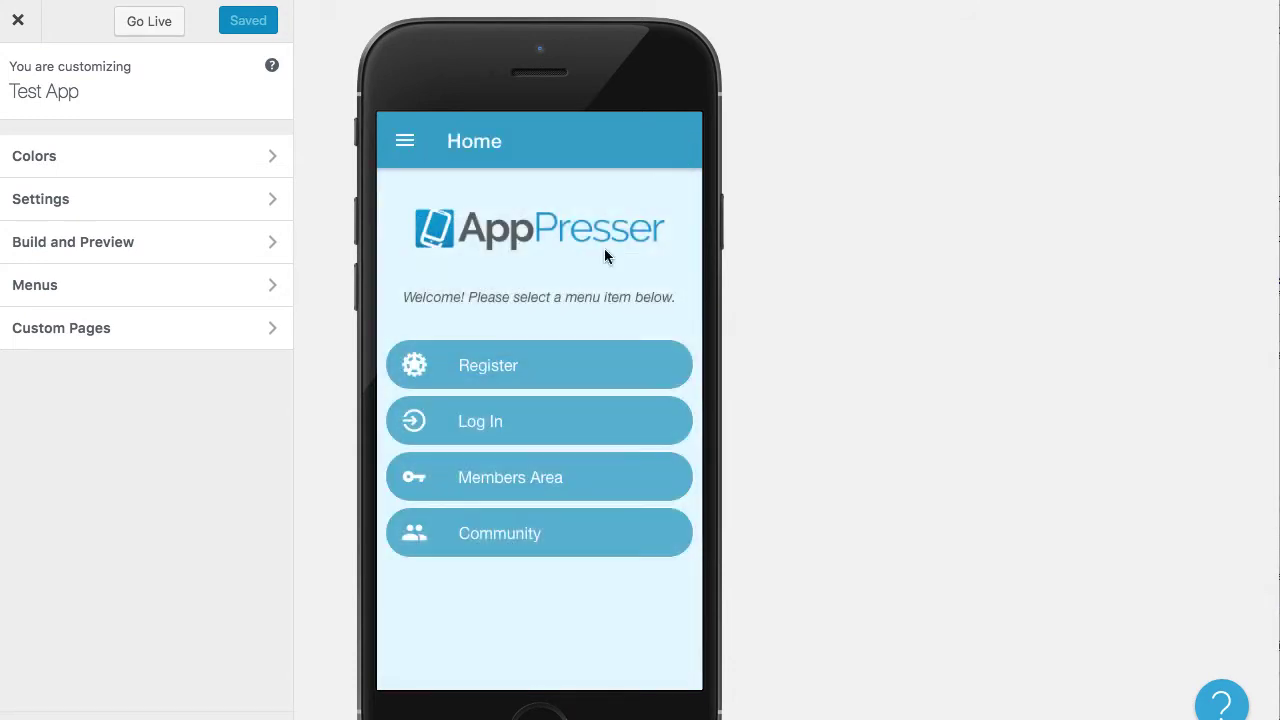
left_click(501, 490)
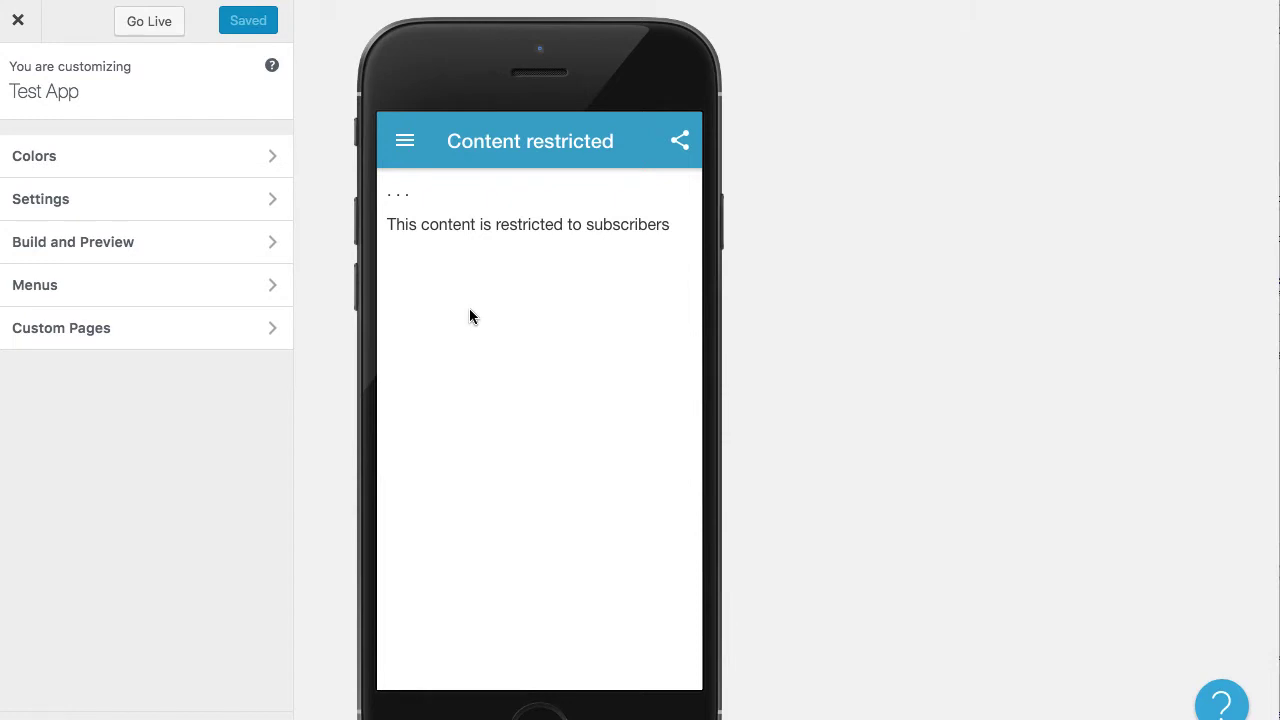
- Open the Test App's hamburger menu and go to the Activity feed
left_click(402, 140)
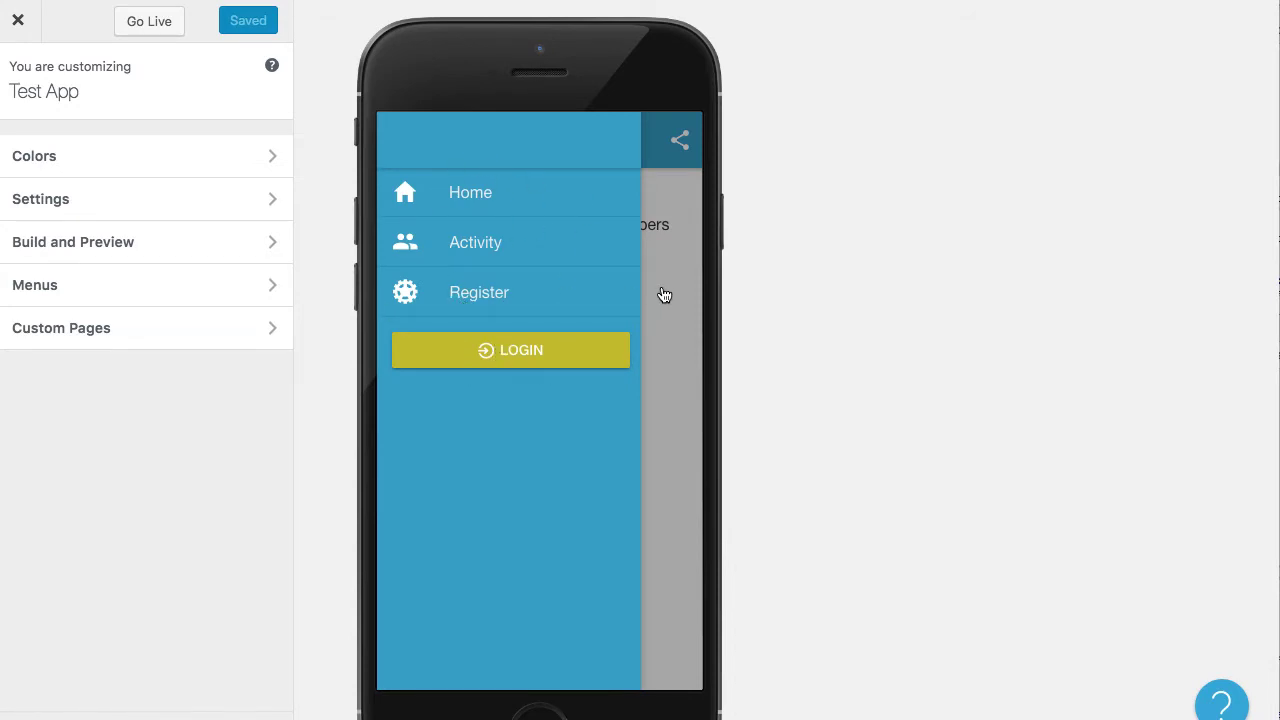
left_click(664, 295)
left_click(406, 140)
left_click(674, 296)
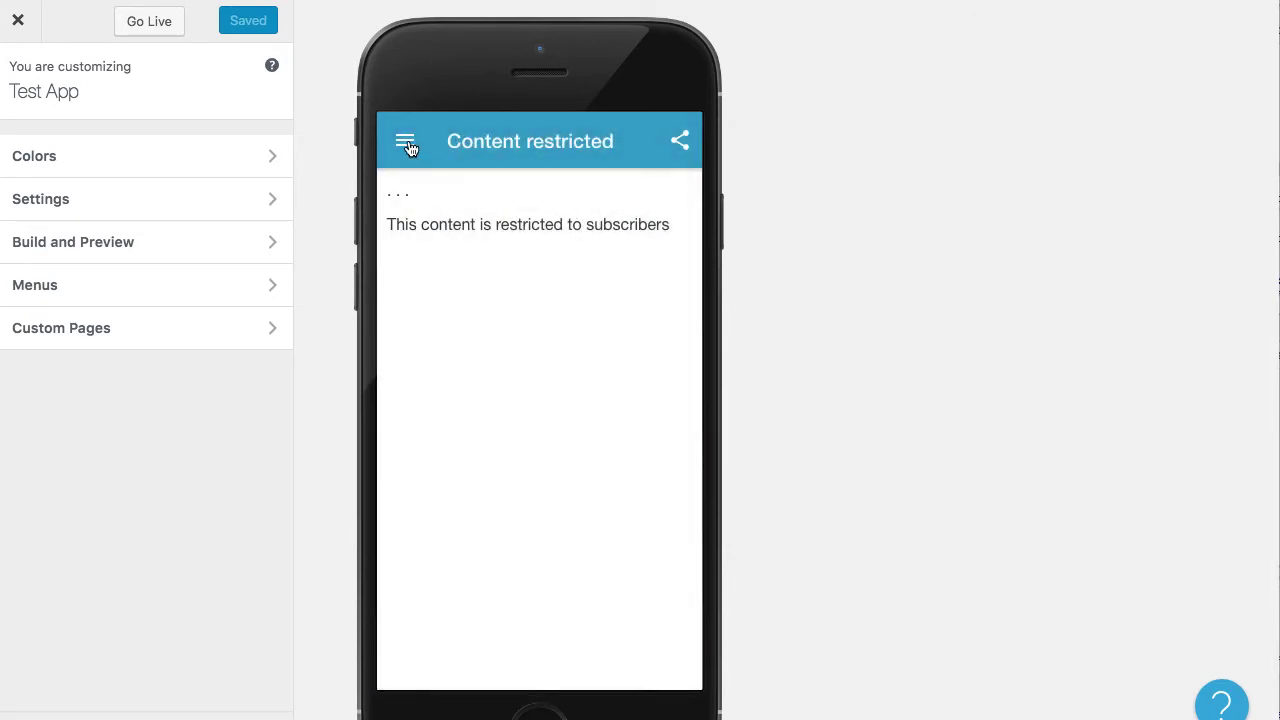
left_click(406, 142)
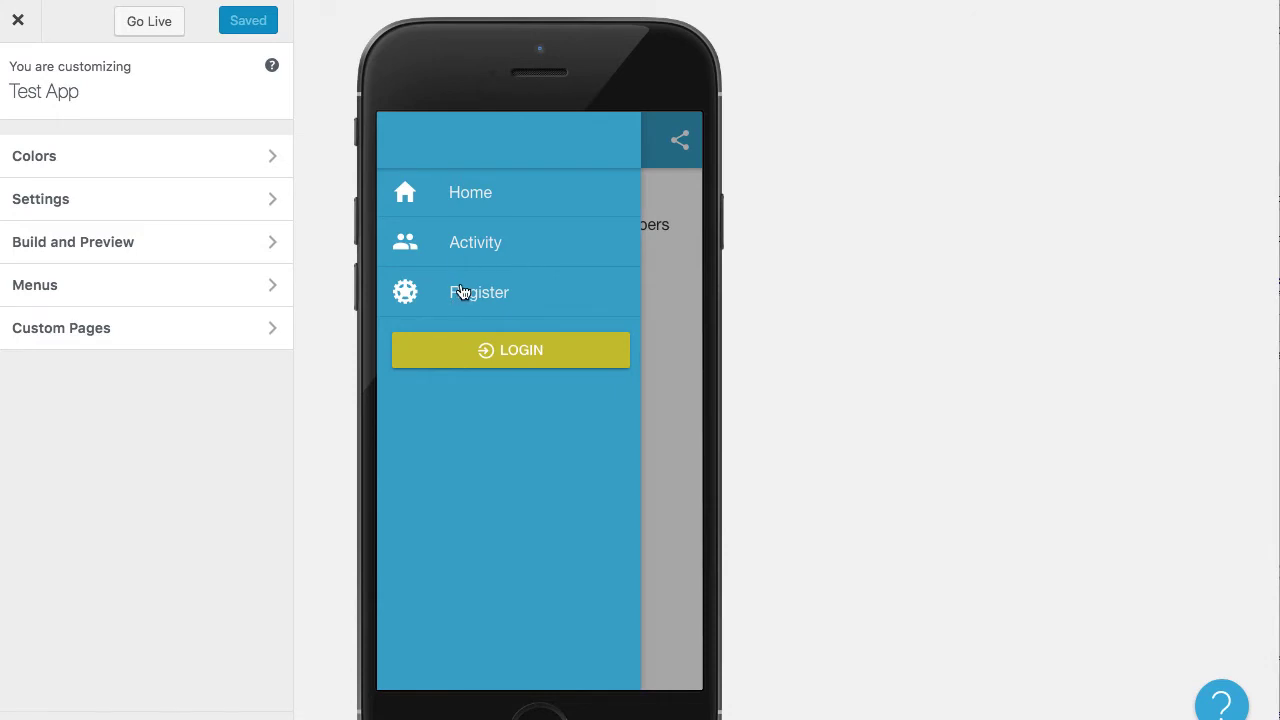
left_click(461, 243)
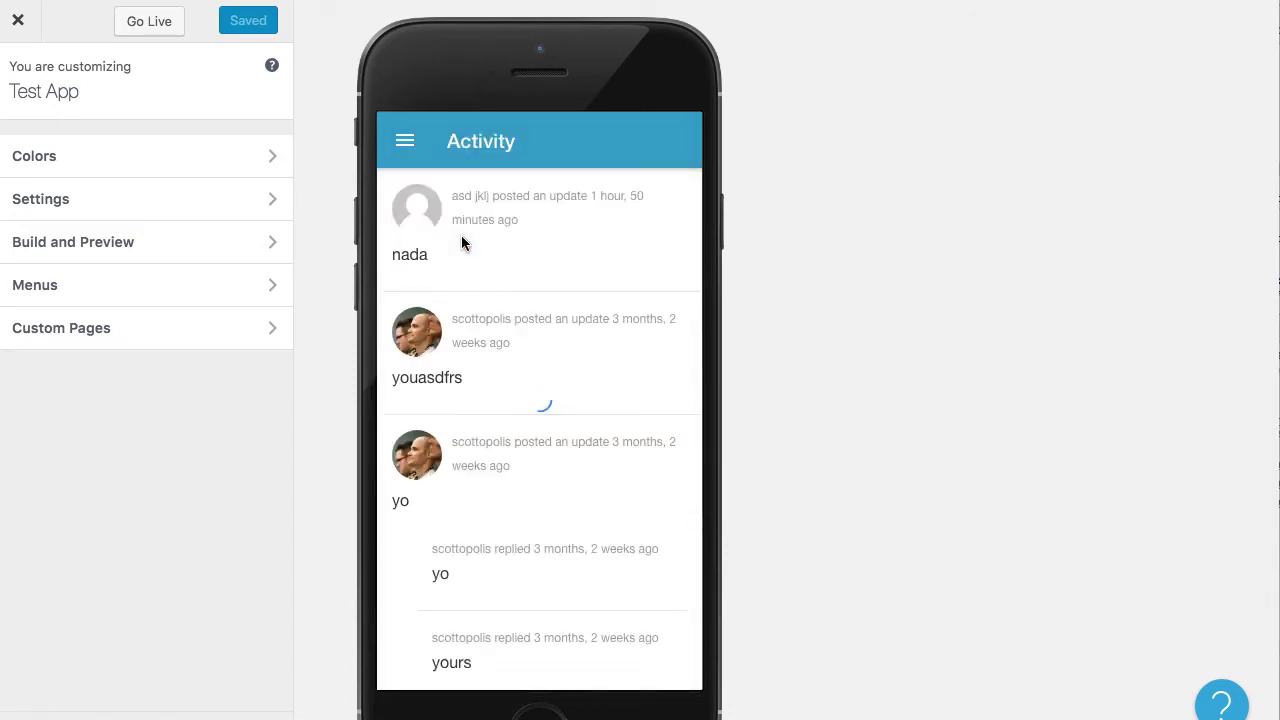
- Try composing an activity post, dismiss the login prompt, and reopen the navigation menu
left_click(684, 142)
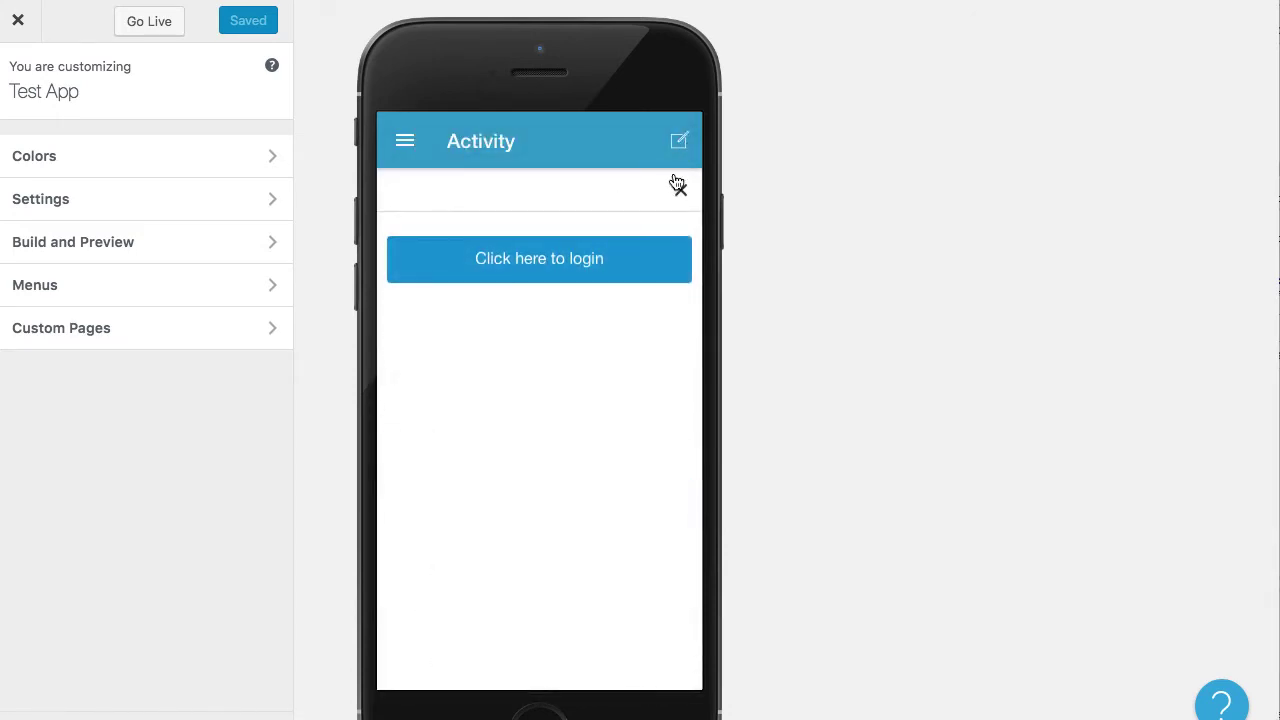
left_click(677, 190)
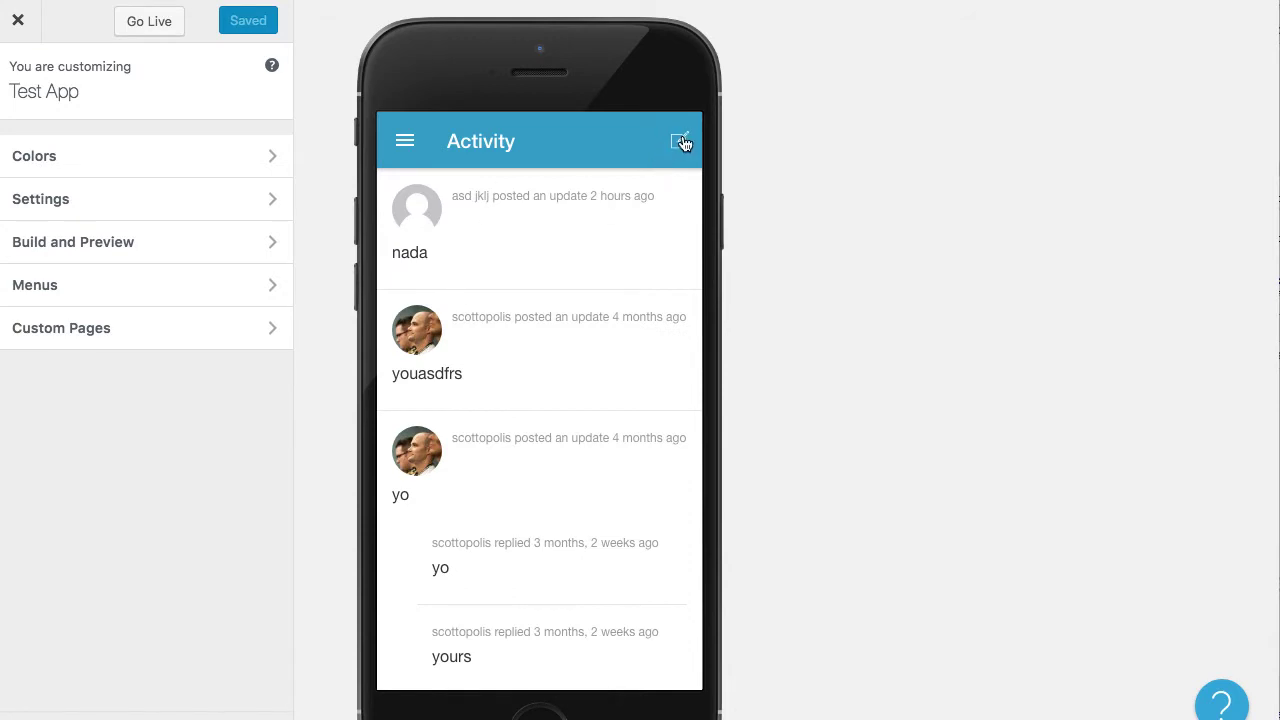
left_click(406, 143)
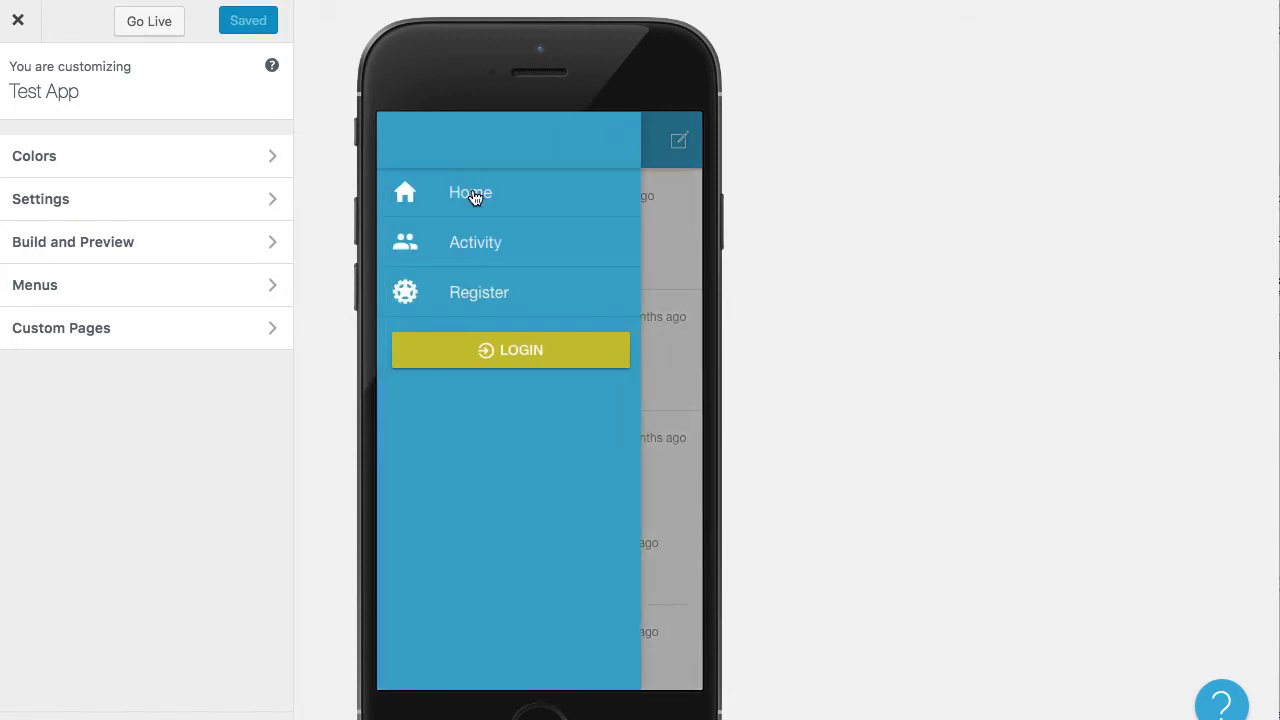
- Return the preview Home, set App Menu to -none- in Settings, then go back
left_click(474, 194)
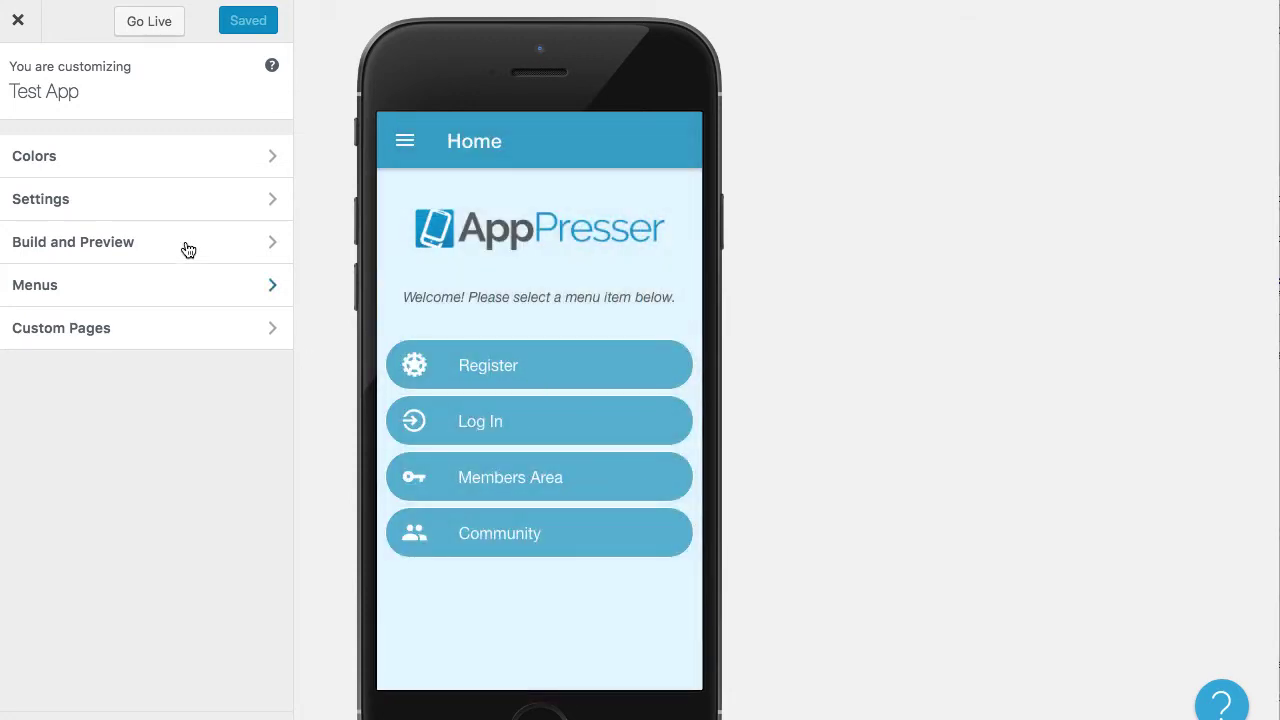
left_click(91, 209)
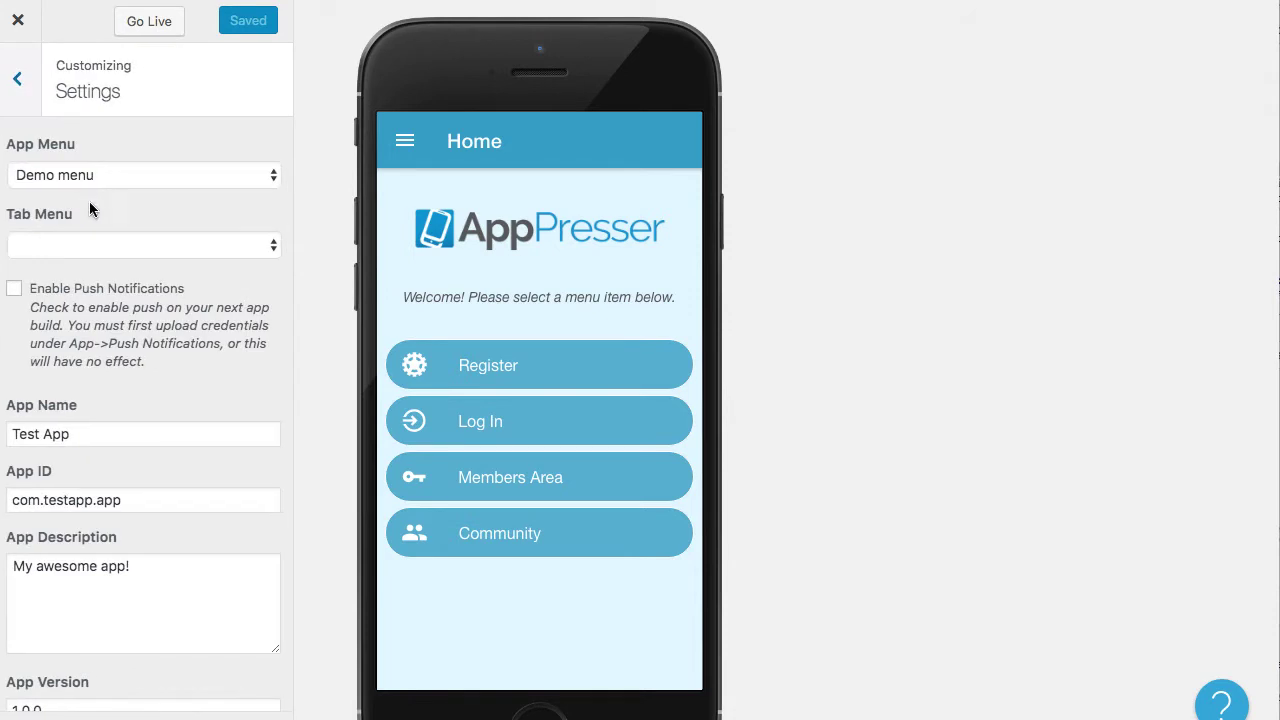
left_click(86, 177)
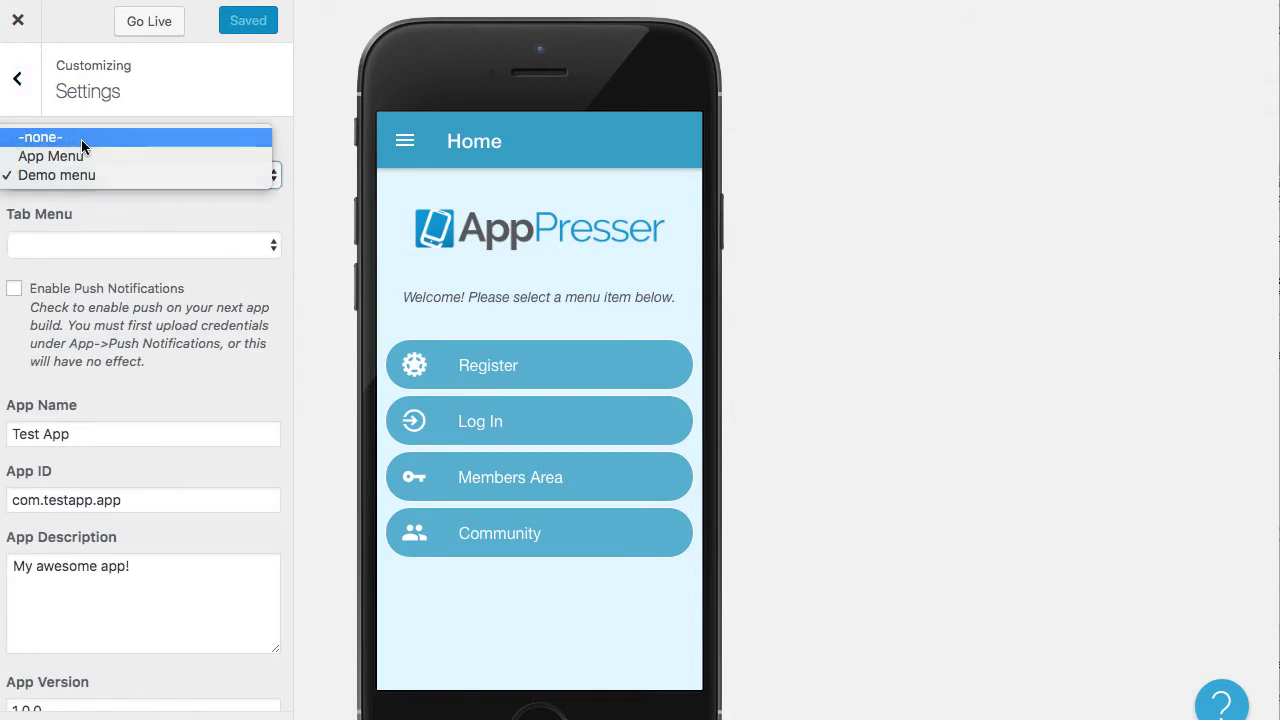
left_click(40, 137)
left_click(17, 79)
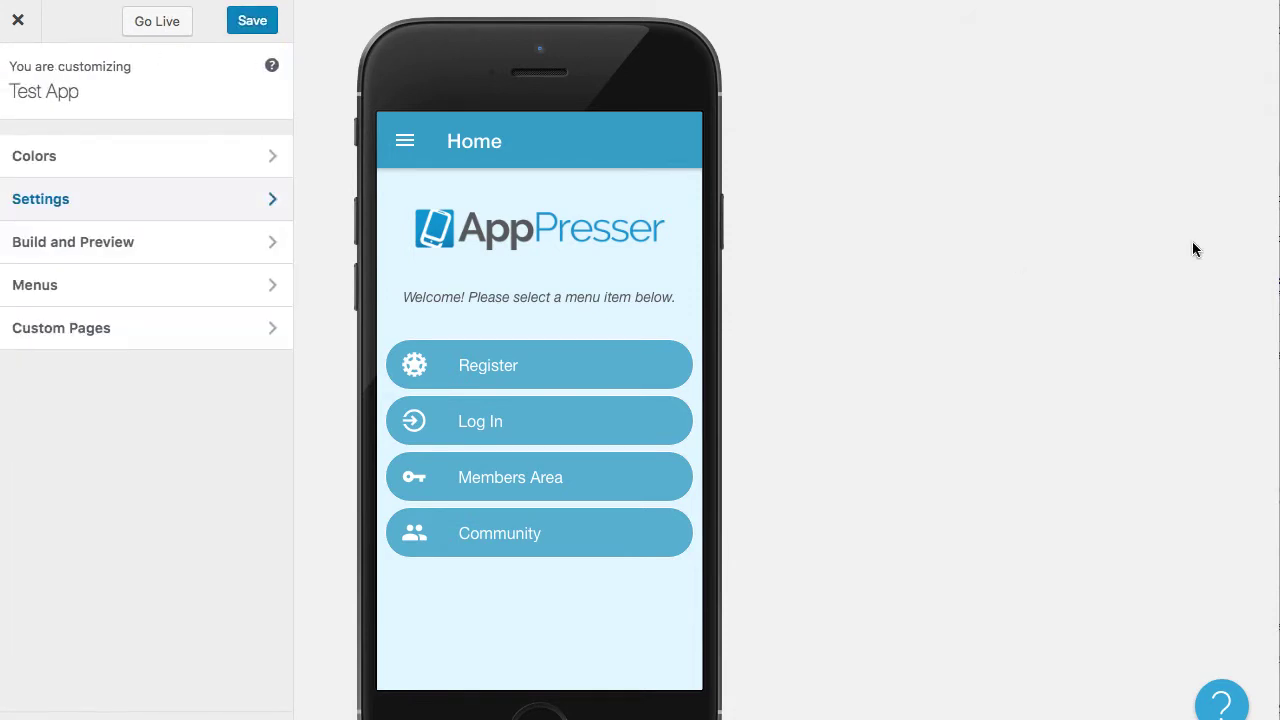
key("super+Tab")
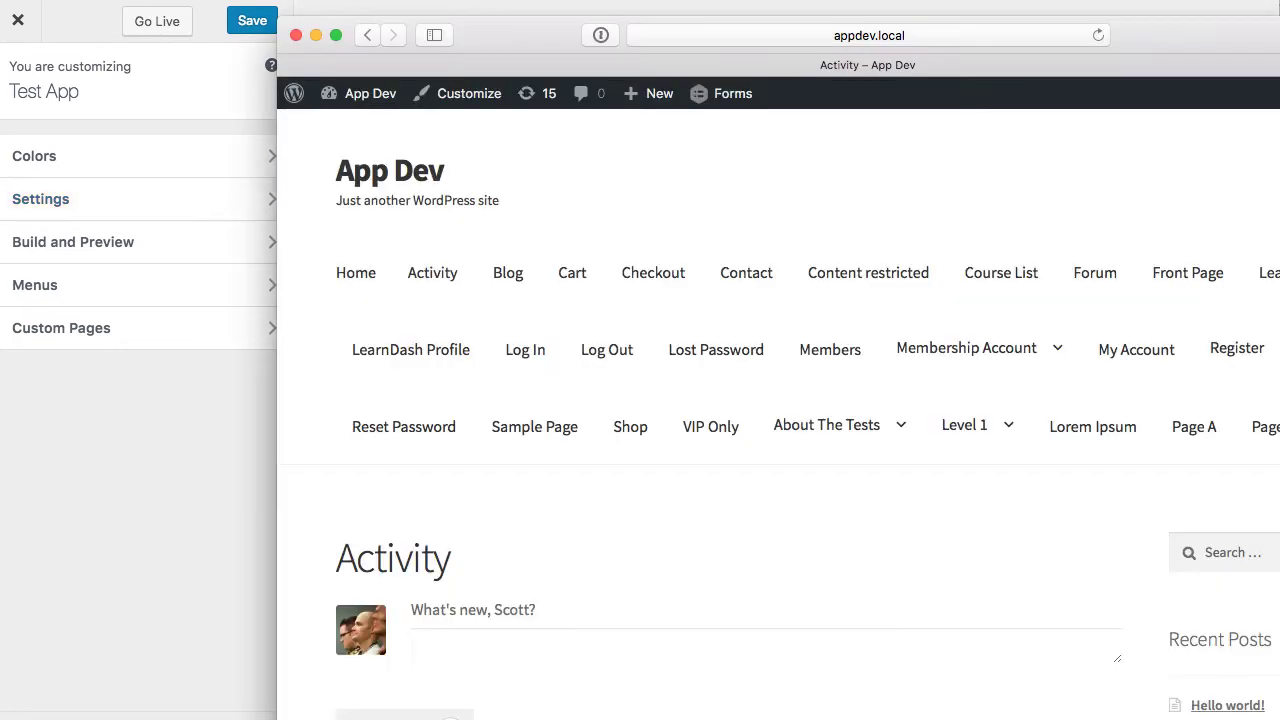
left_click_drag(1160, 43, 1145, 20)
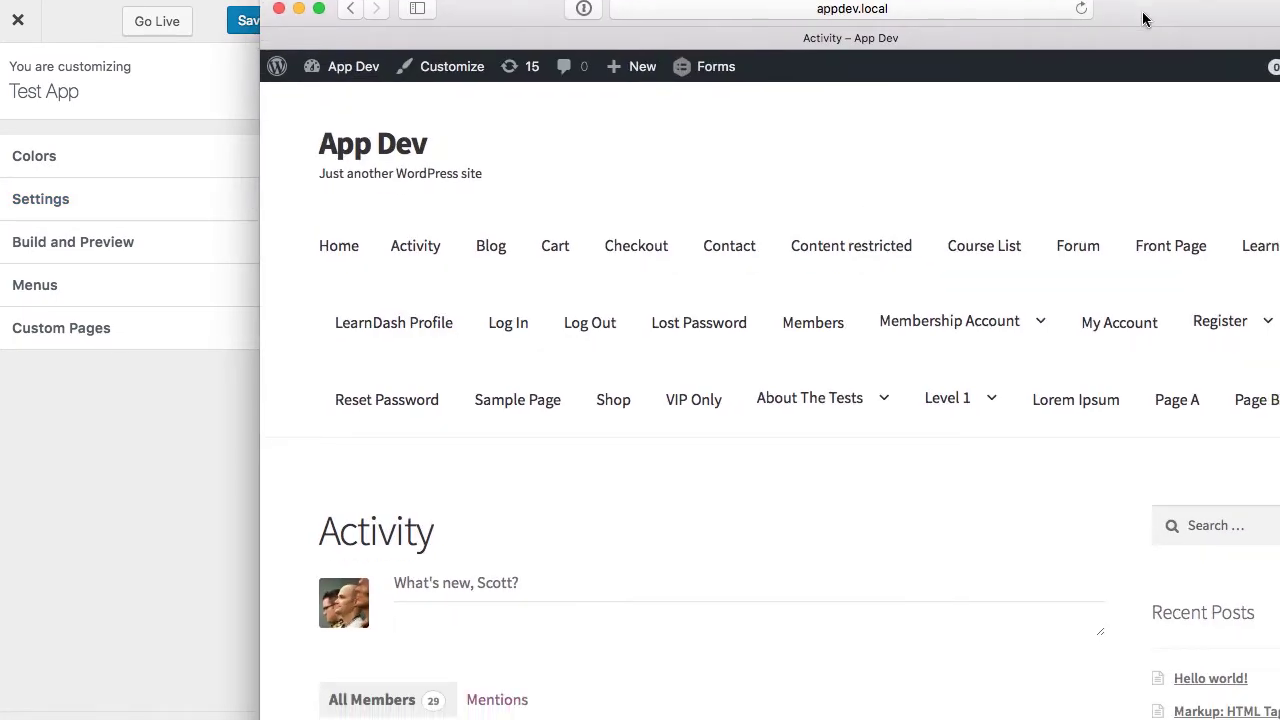
scroll(580, 331, "down", 3)
scroll(480, 577, "down", 5)
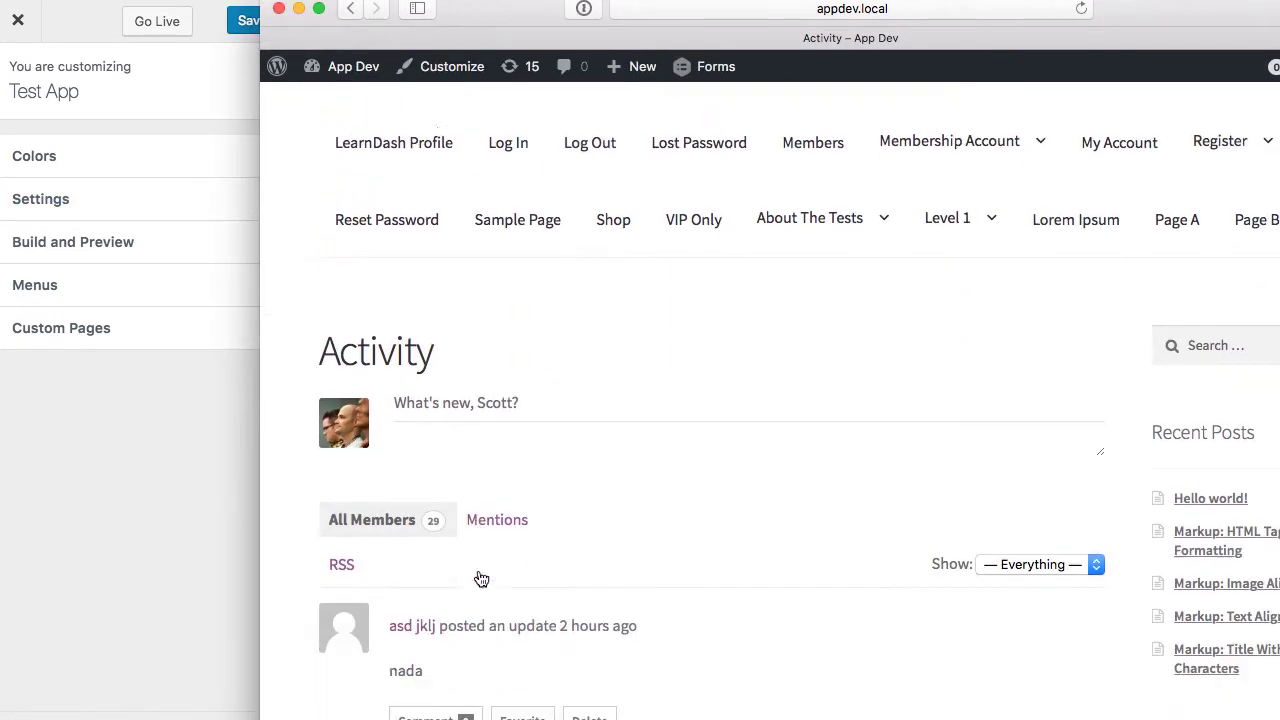
scroll(480, 577, "up", 10)
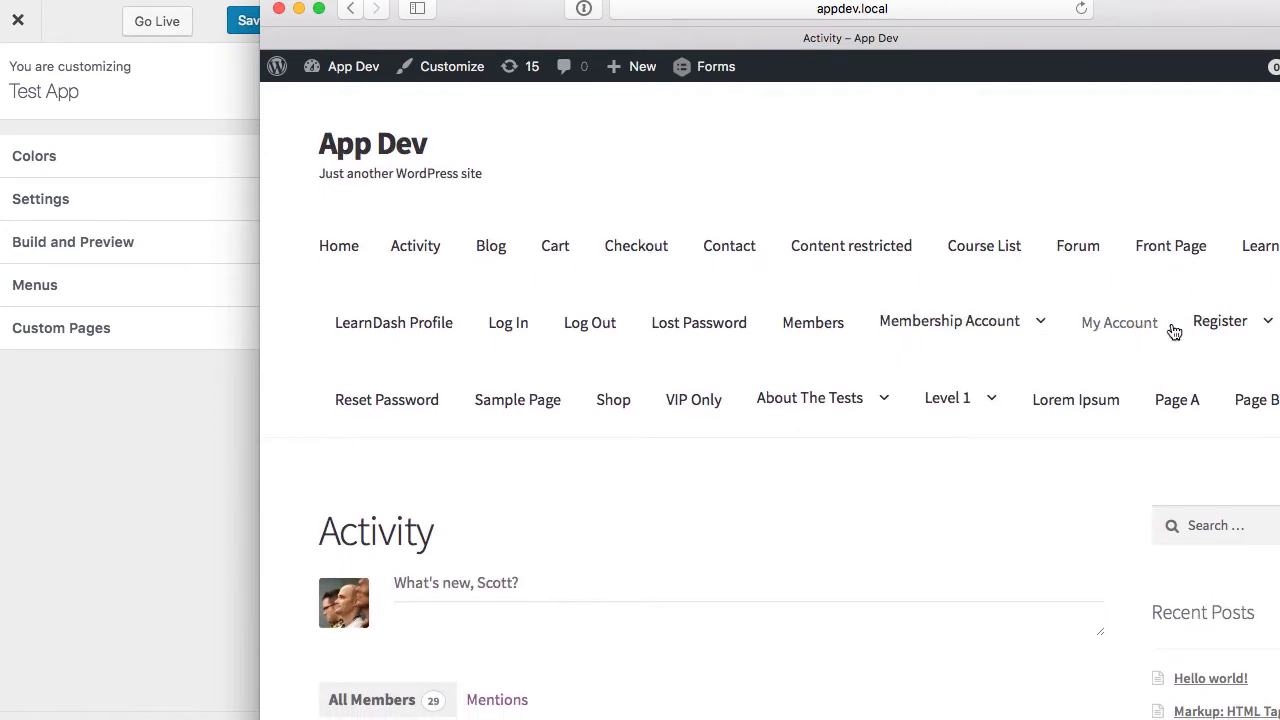
left_click(1220, 322)
scroll(574, 414, "down", 5)
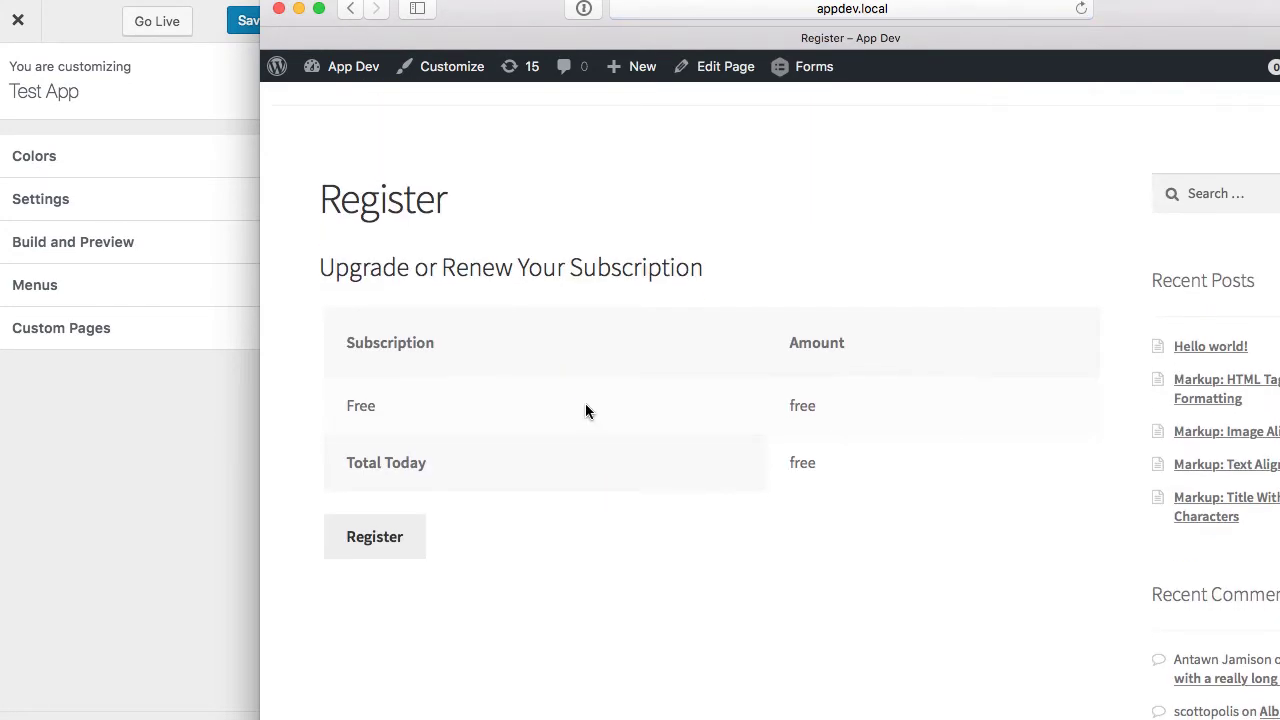
scroll(443, 520, "up", 5)
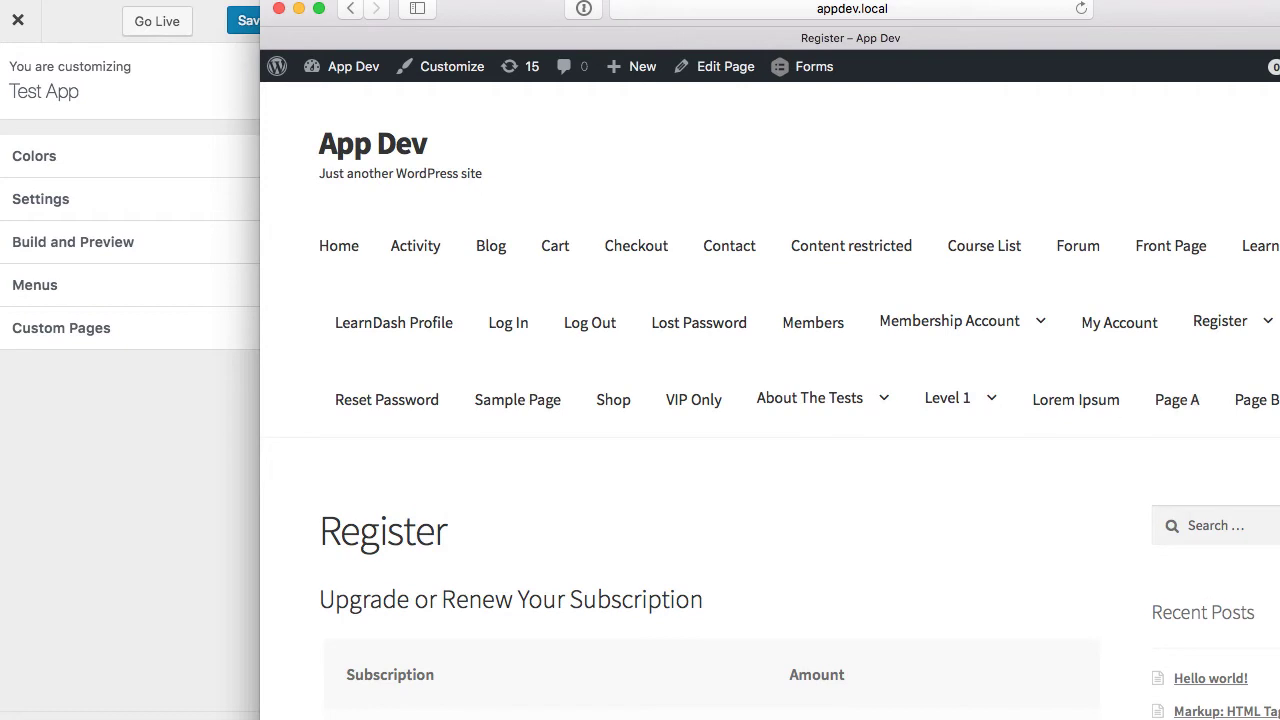
mouse_move(1222, 330)
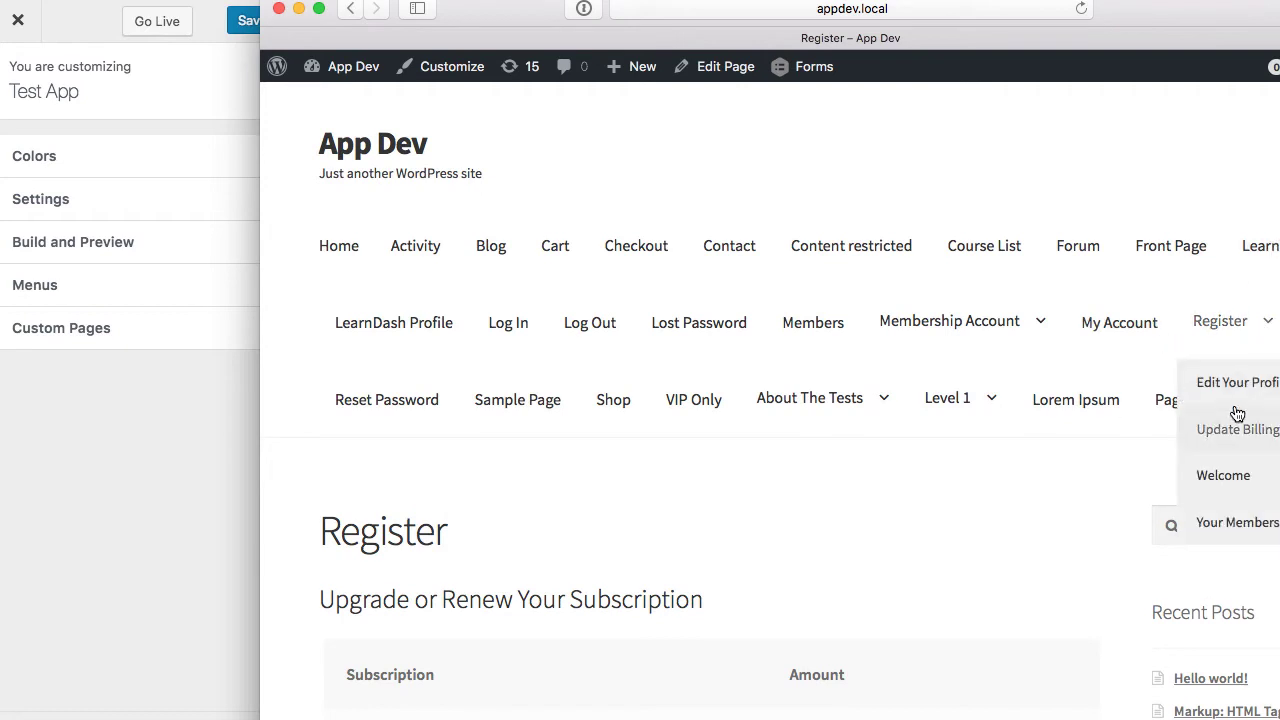
left_click(1226, 521)
scroll(640, 523, "down", 2)
scroll(680, 525, "up", 3)
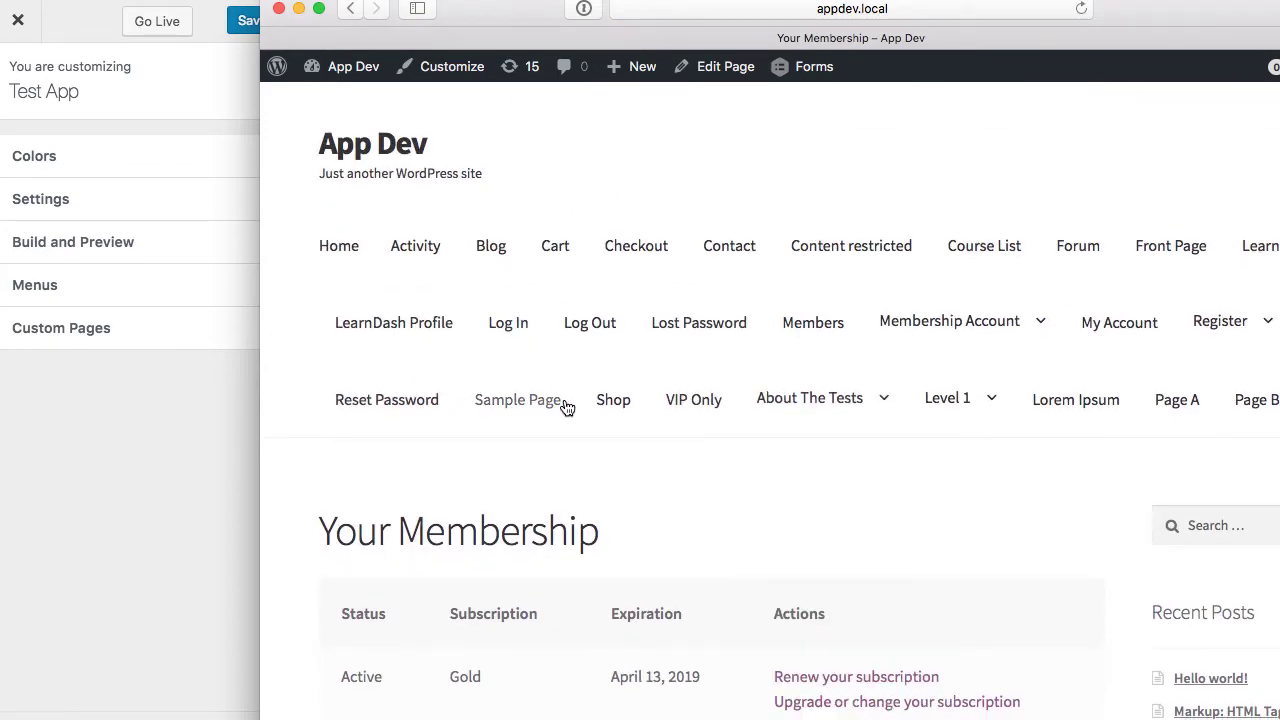
left_click(848, 250)
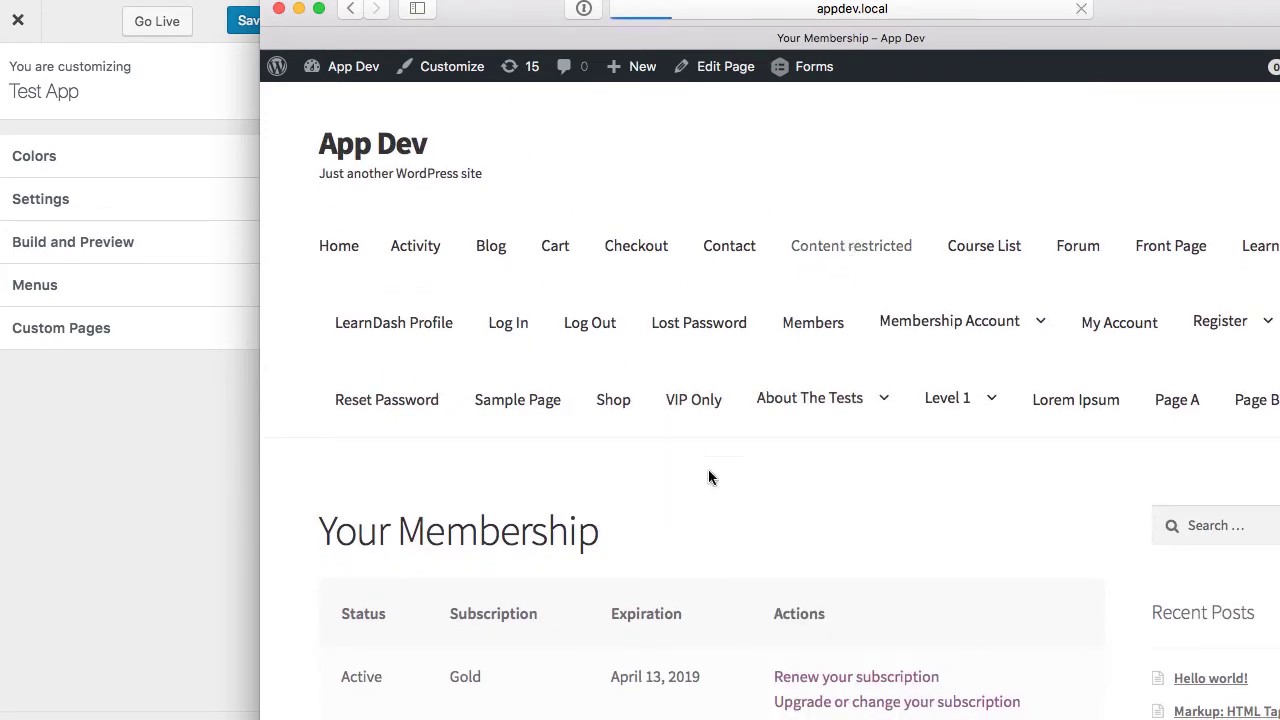
scroll(694, 478, "down", 5)
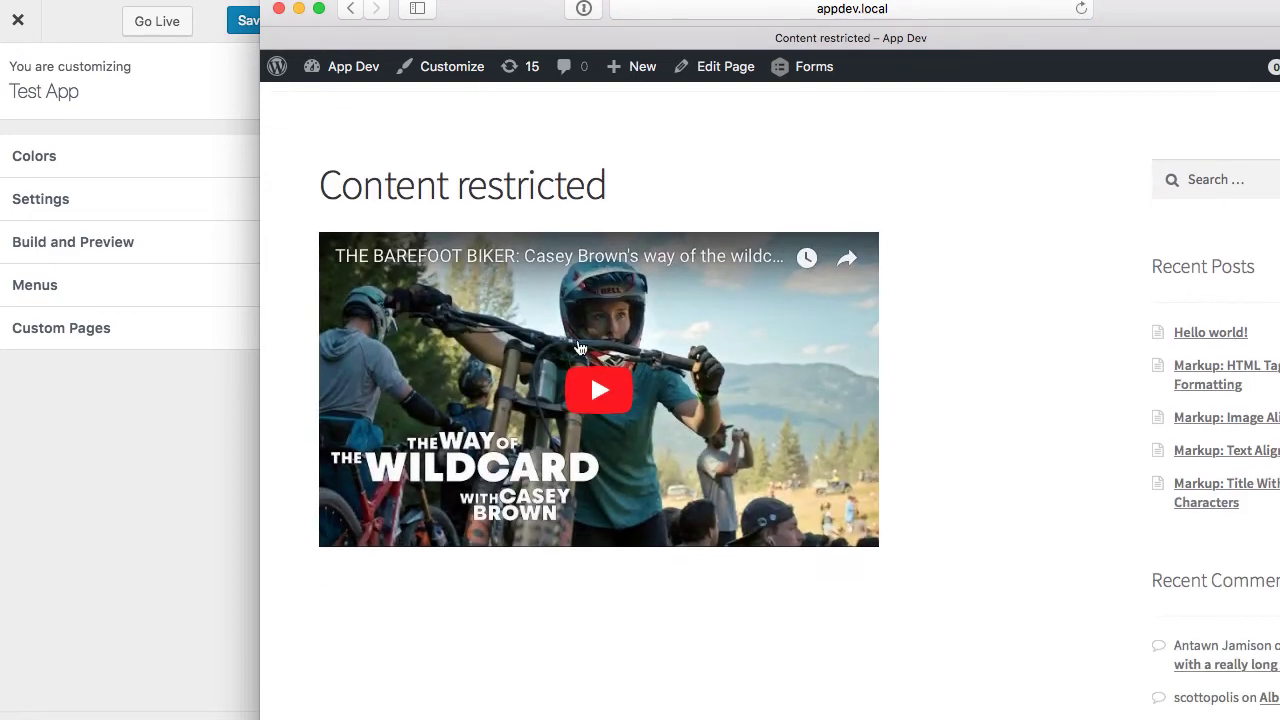
scroll(684, 338, "up", 5)
scroll(674, 423, "down", 4)
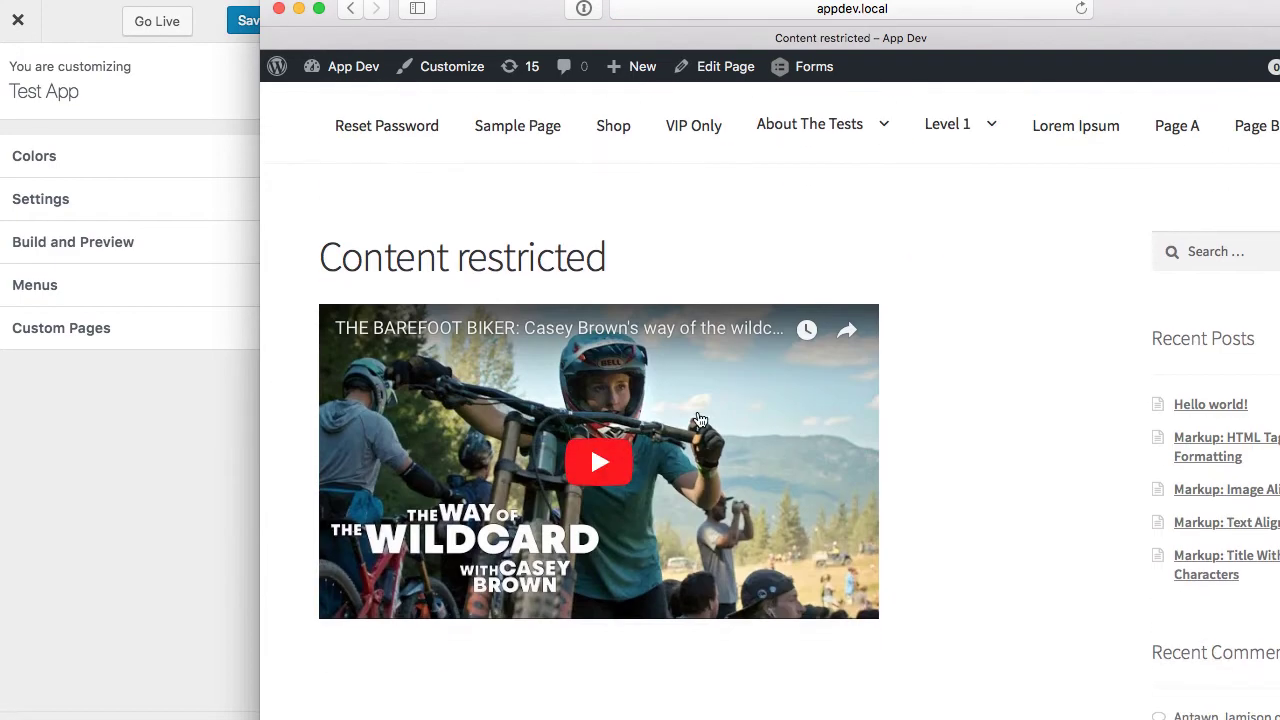
scroll(888, 334, "up", 3)
mouse_move(900, 357)
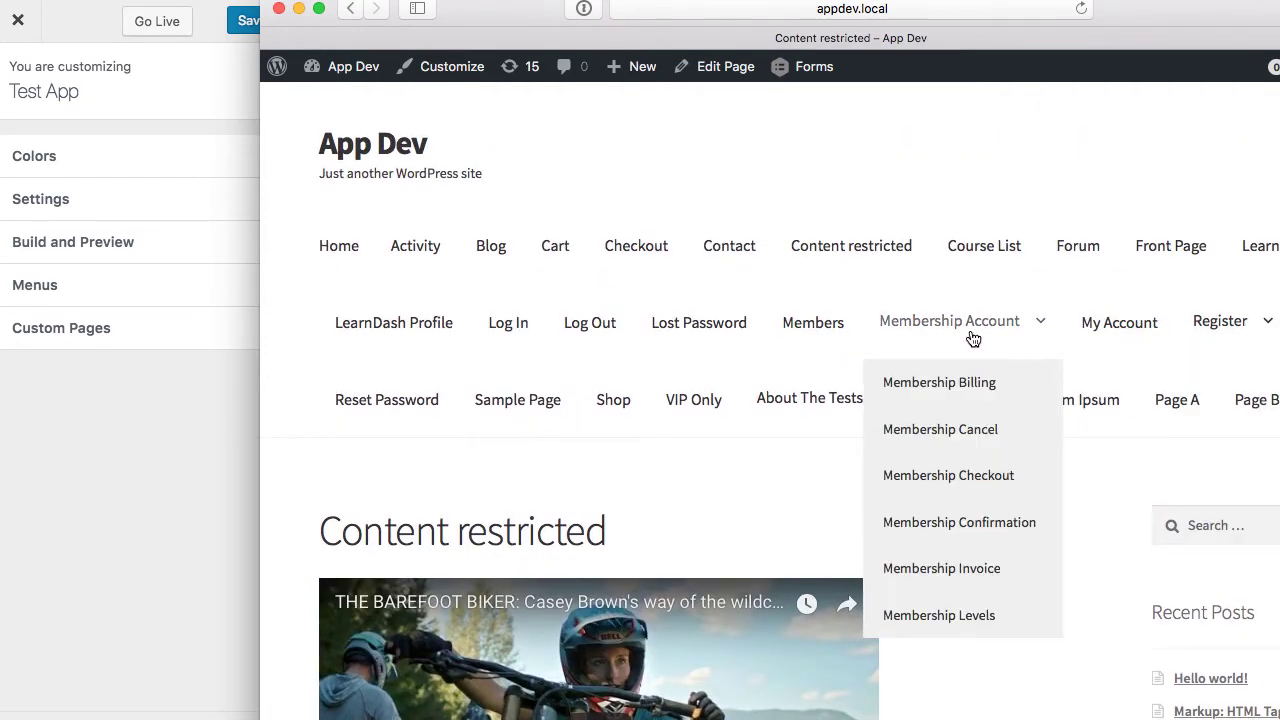
left_click(160, 492)
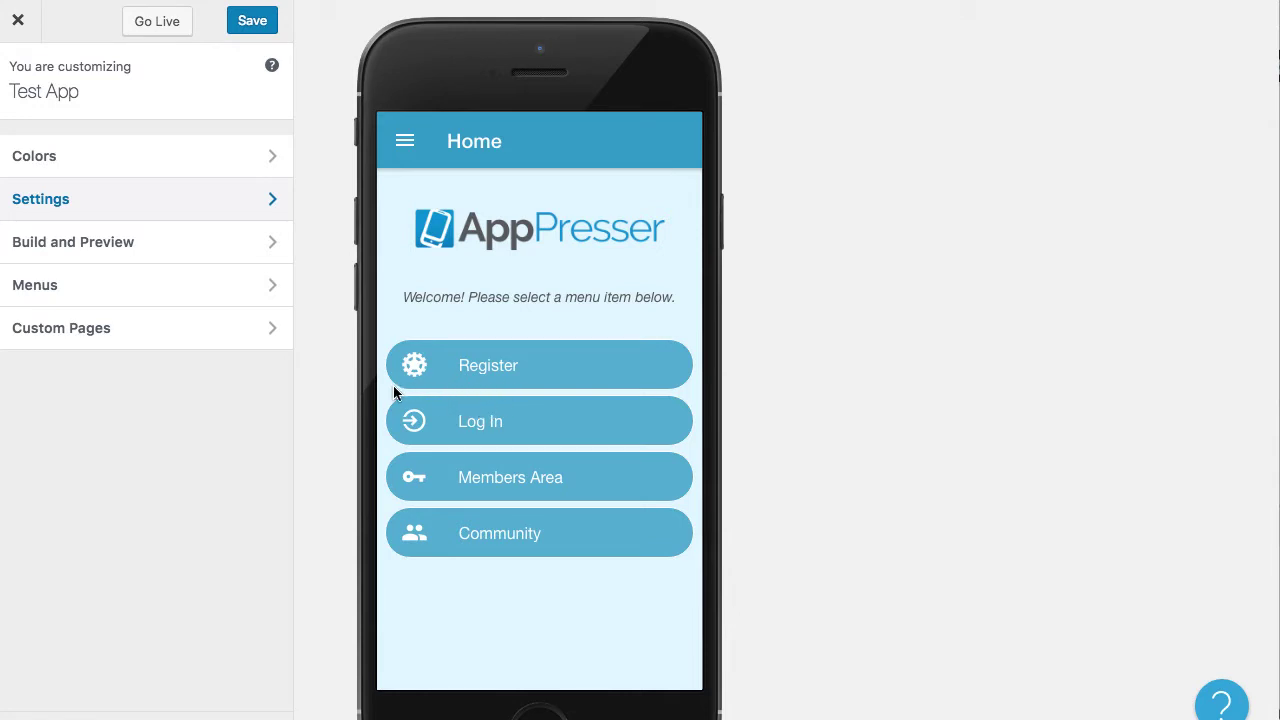
- Open the Menus section and check the preview's side menu drawer
left_click(118, 296)
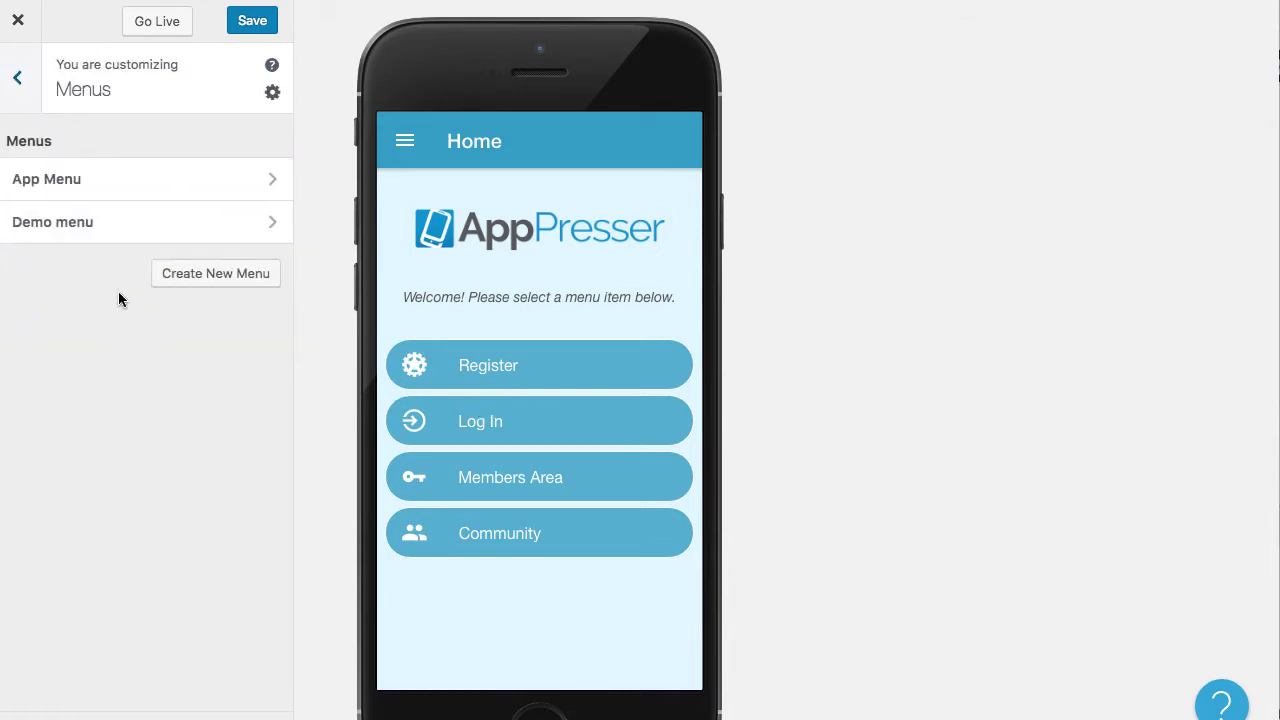
left_click(415, 152)
left_click(659, 296)
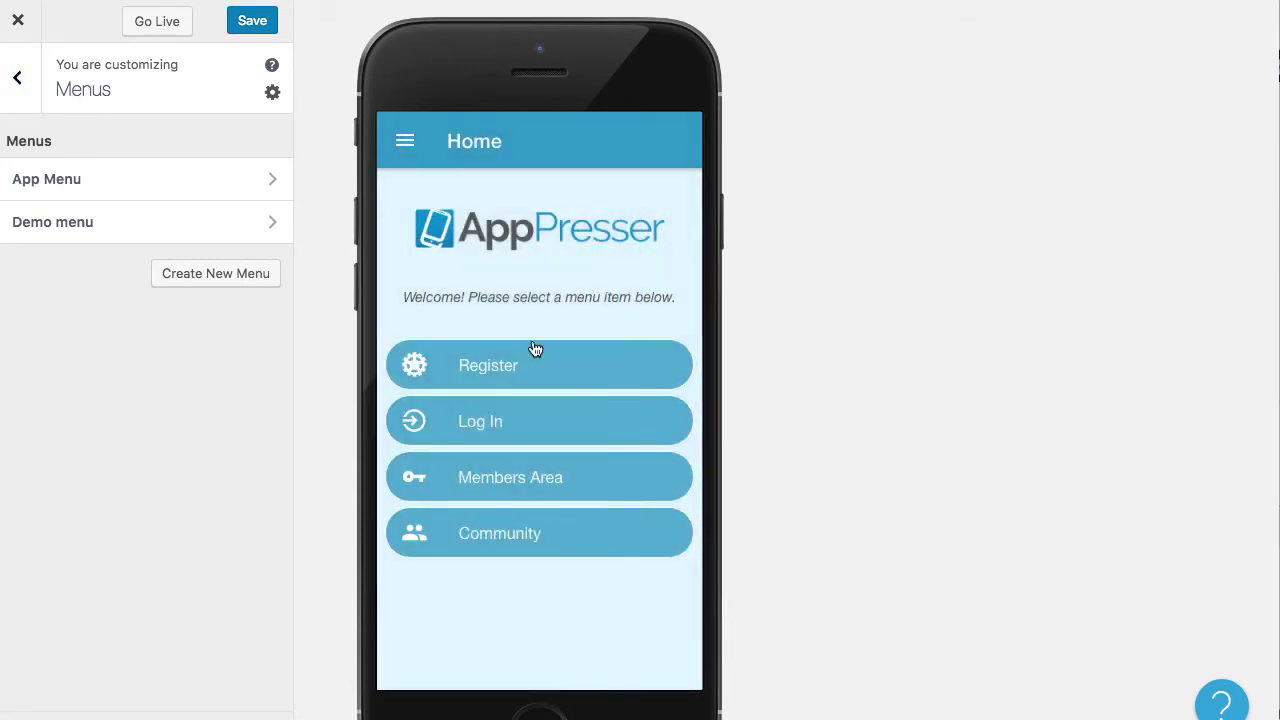
- Start a new menu, then close the customizer, confirming leave without saving
left_click(205, 278)
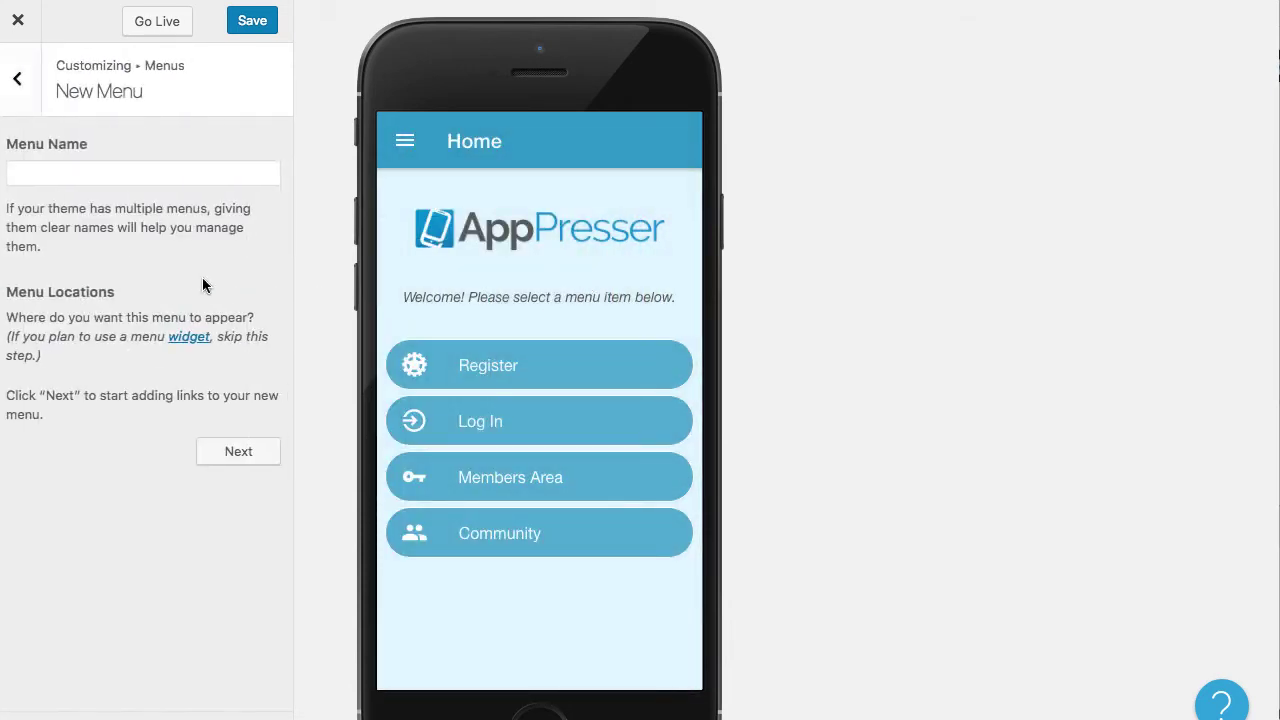
left_click(18, 19)
left_click(815, 105)
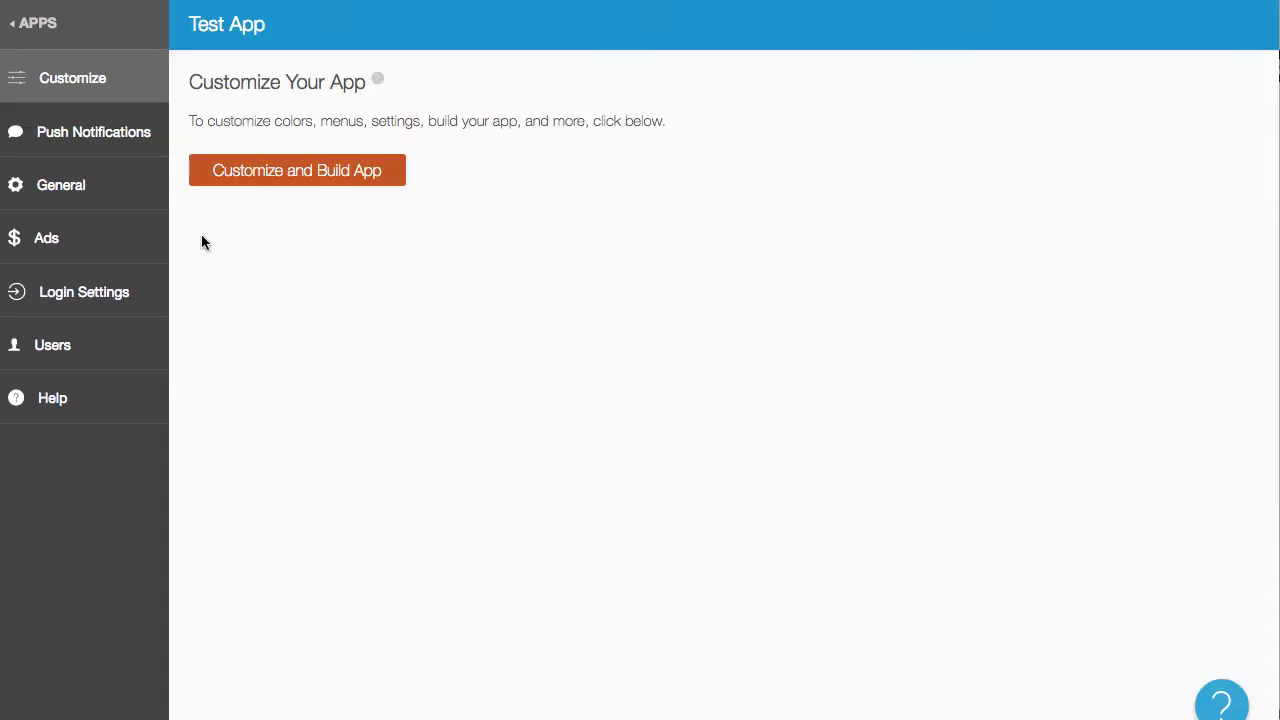
left_click(85, 300)
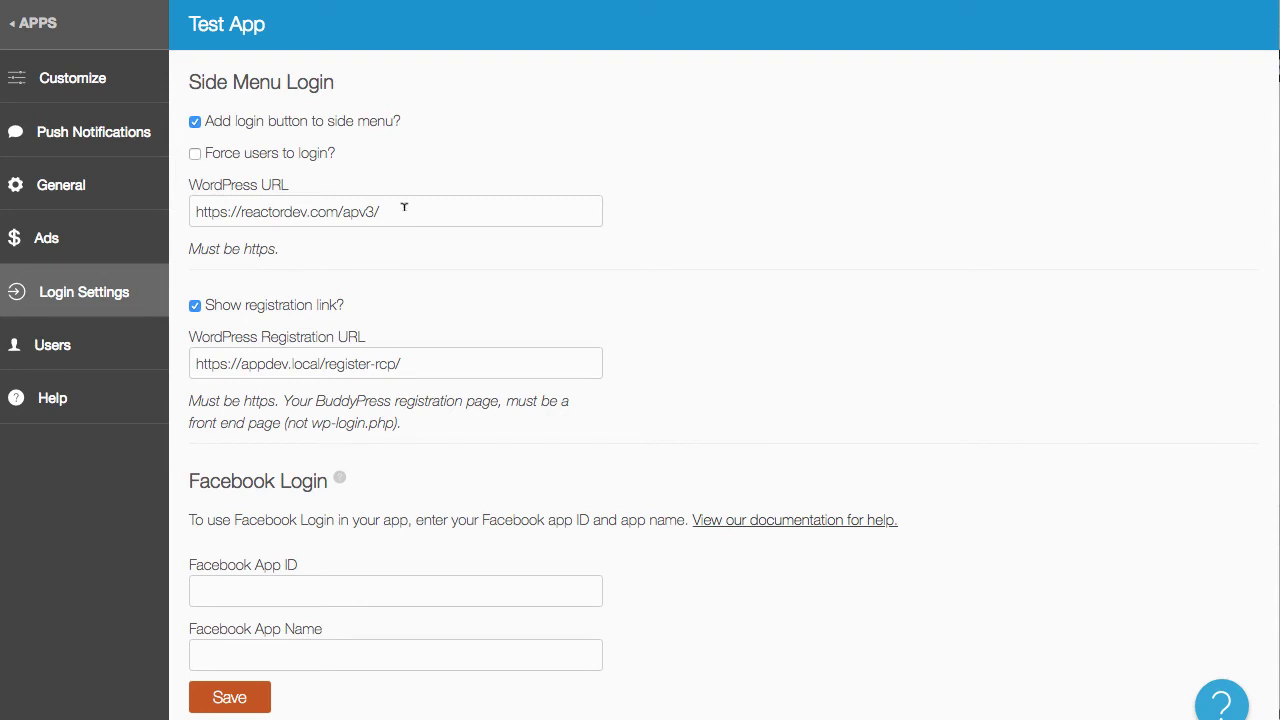
left_click_drag(325, 364, 196, 364)
key("ctrl+c")
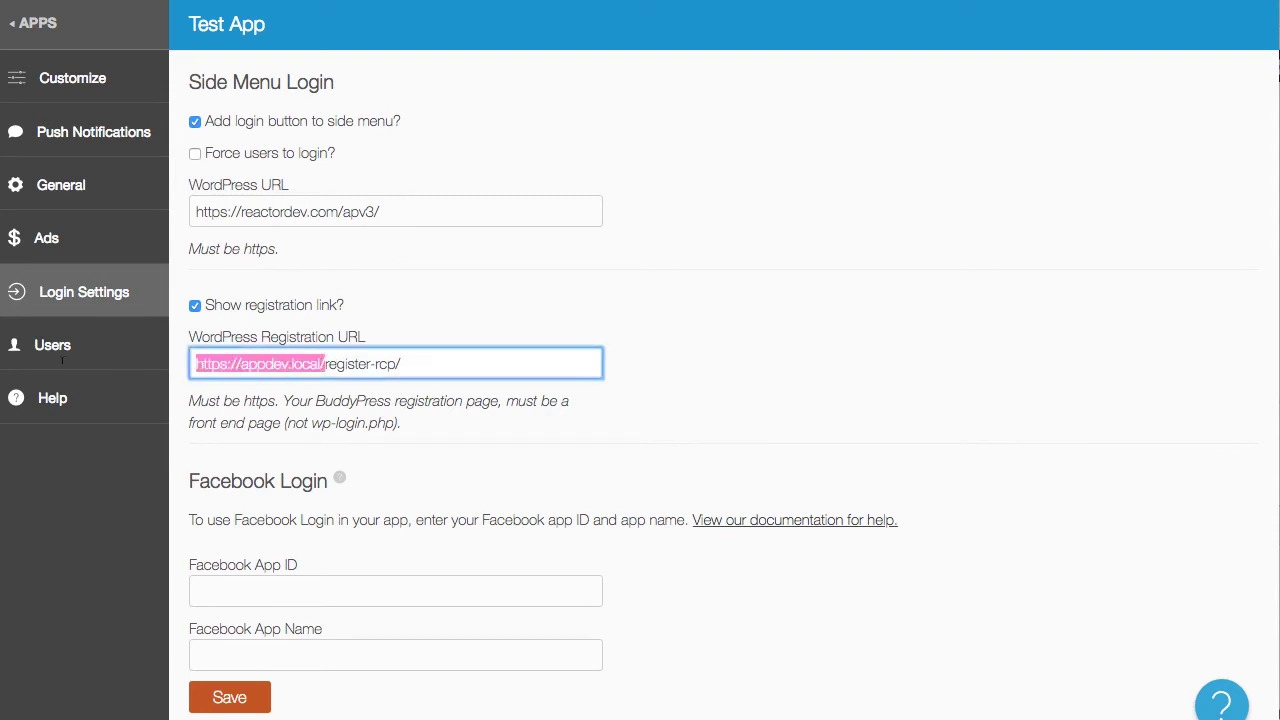
triple_click(295, 208)
key("ctrl+v")
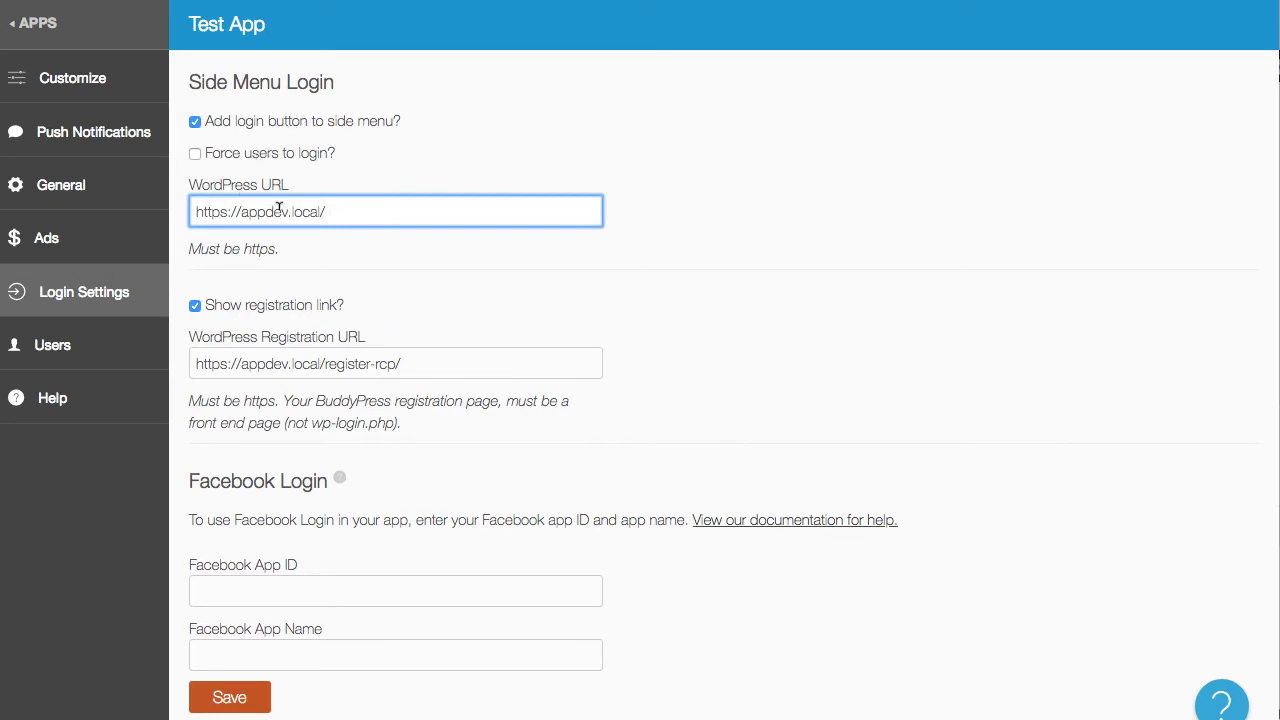
- Toggle Force Users to Login on and off, leaving it off, and review the WordPress URL
left_click(196, 154)
left_click(196, 155)
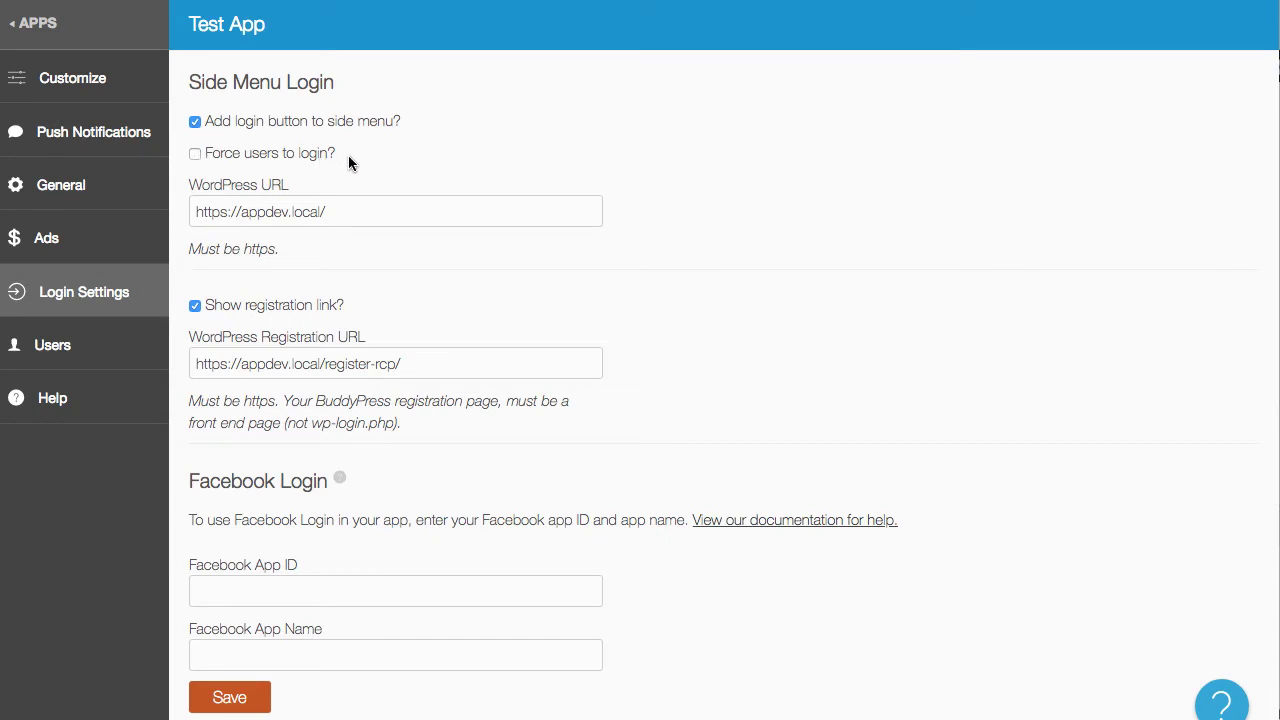
left_click(291, 209)
left_click_drag(383, 211, 169, 210)
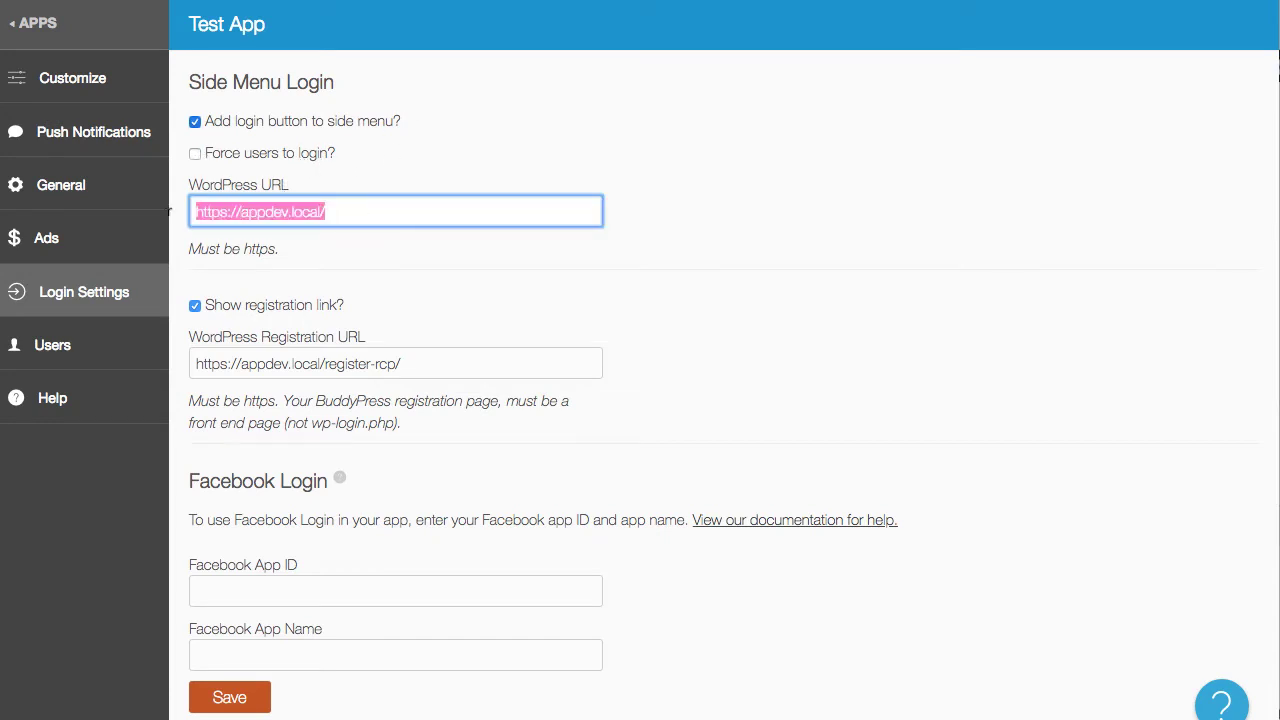
left_click(454, 159)
left_click(300, 154)
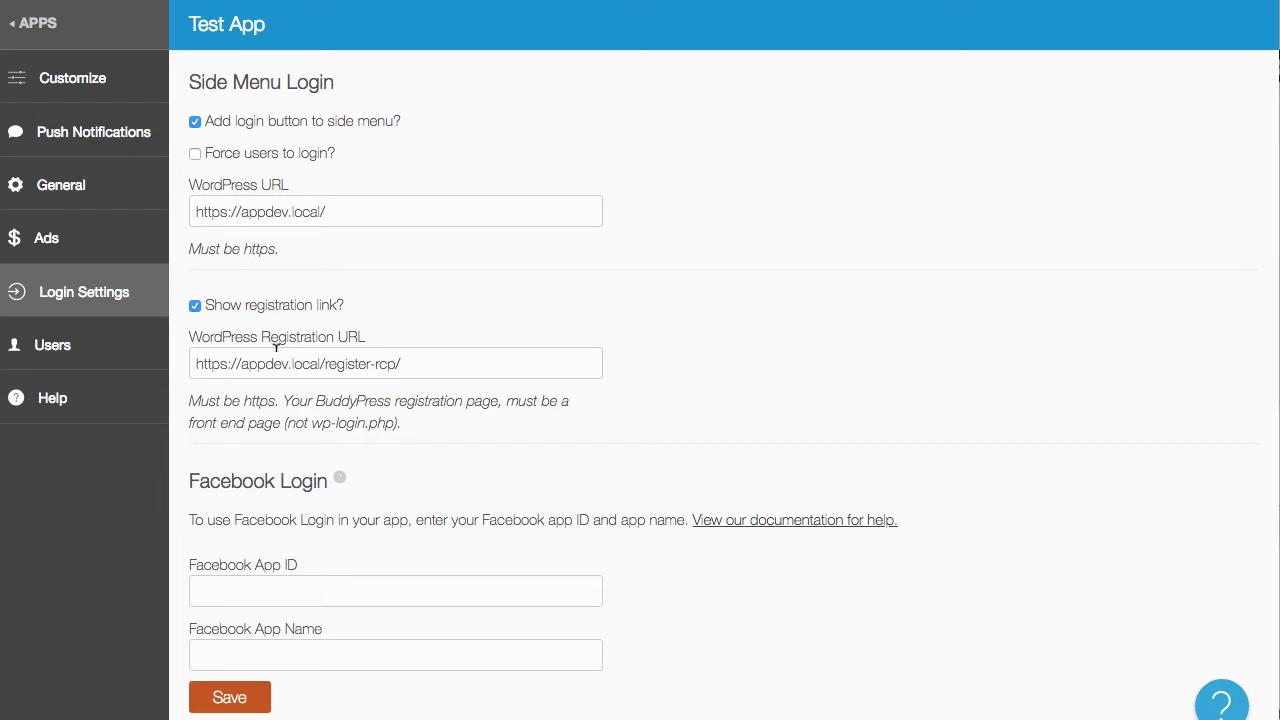
left_click_drag(194, 363, 466, 361)
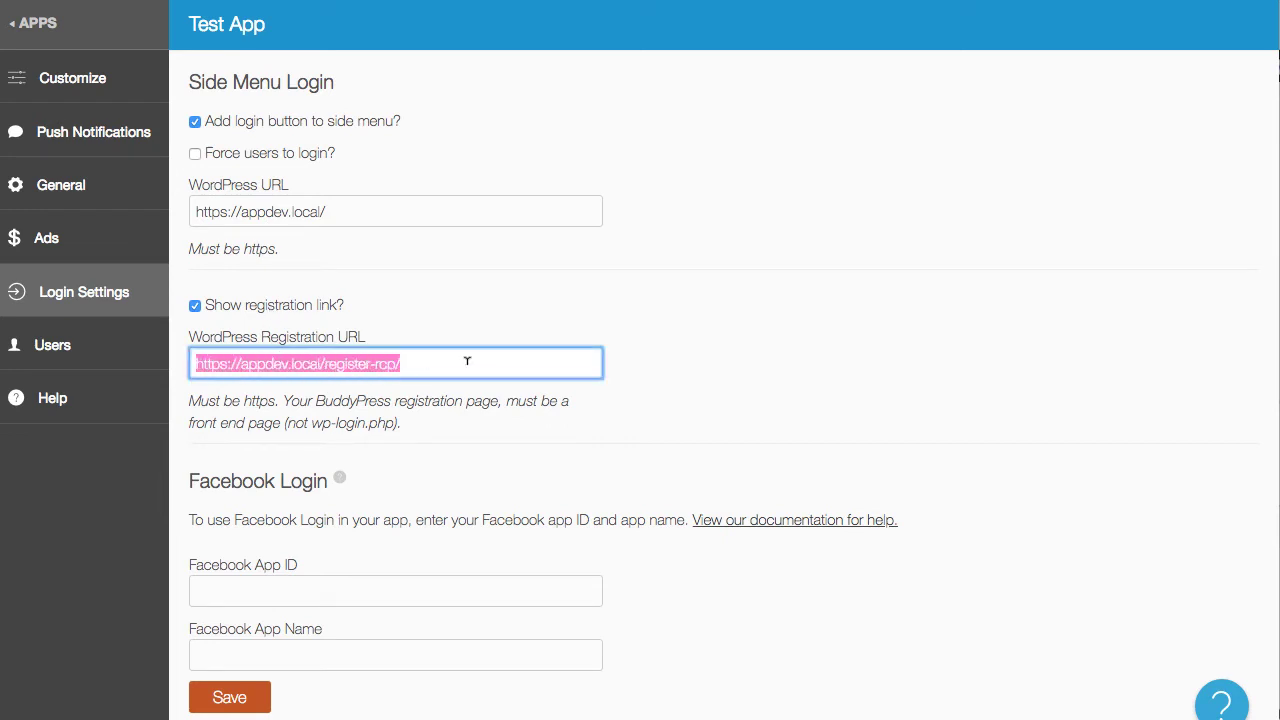
left_click(466, 361)
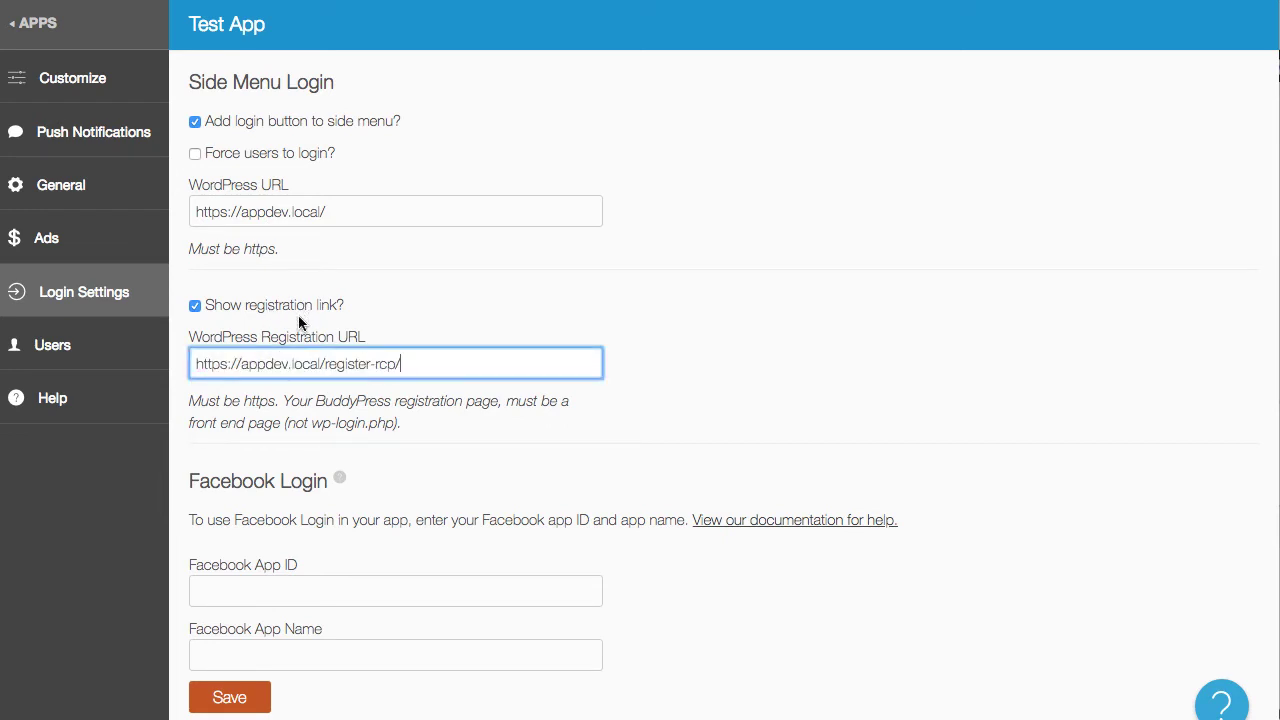
left_click(668, 358)
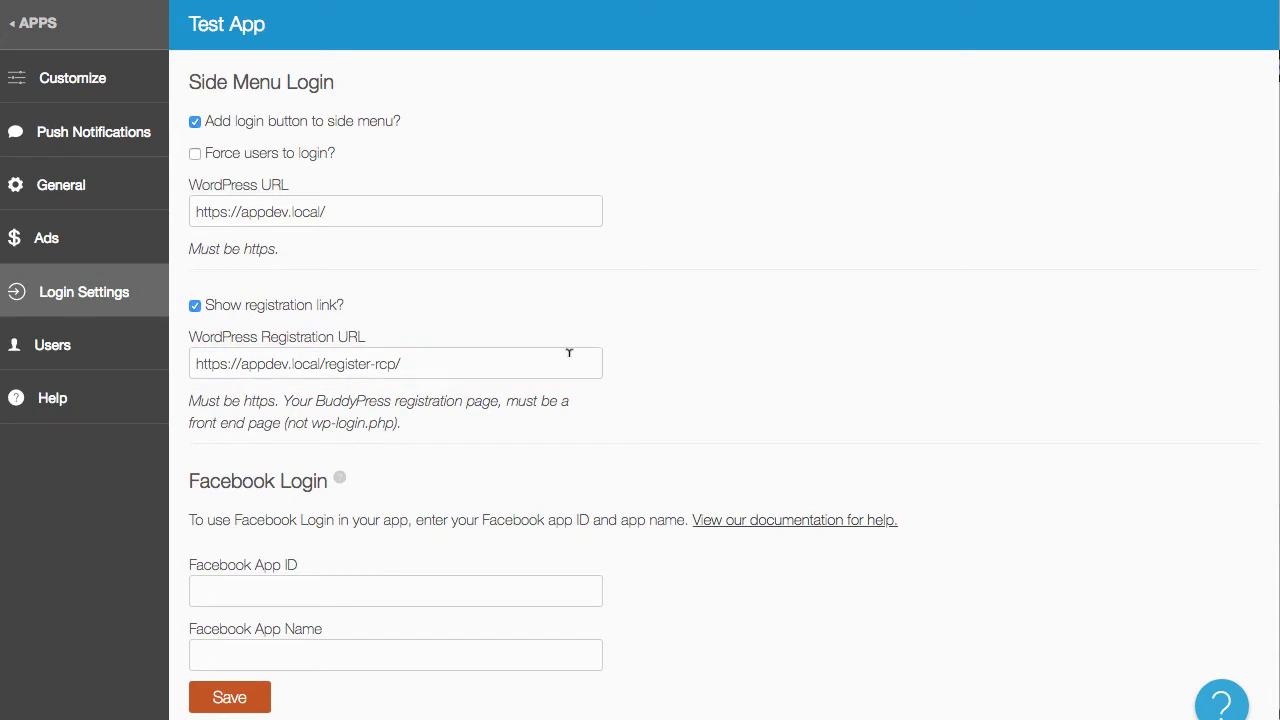
left_click_drag(400, 358, 184, 363)
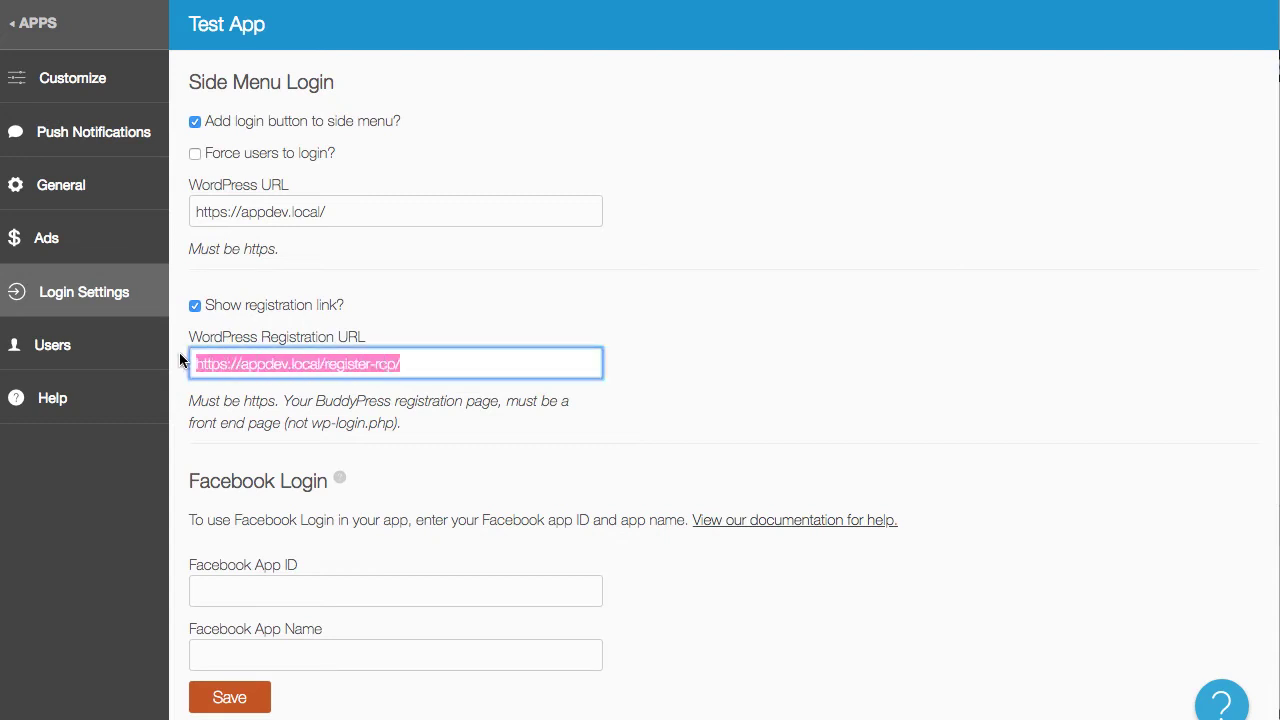
left_click(436, 362)
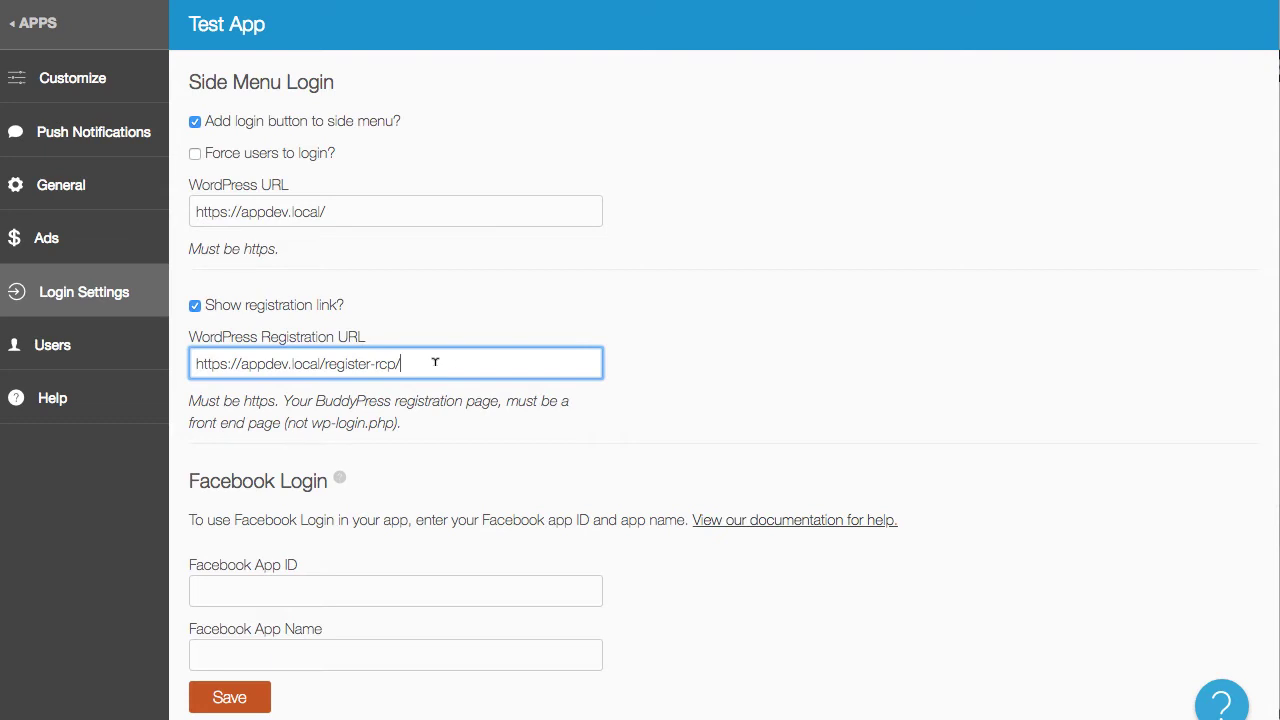
key("super+a")
- In the App Dev site's WordPress admin, go to page 2 of the Pages list
key("super+Tab")
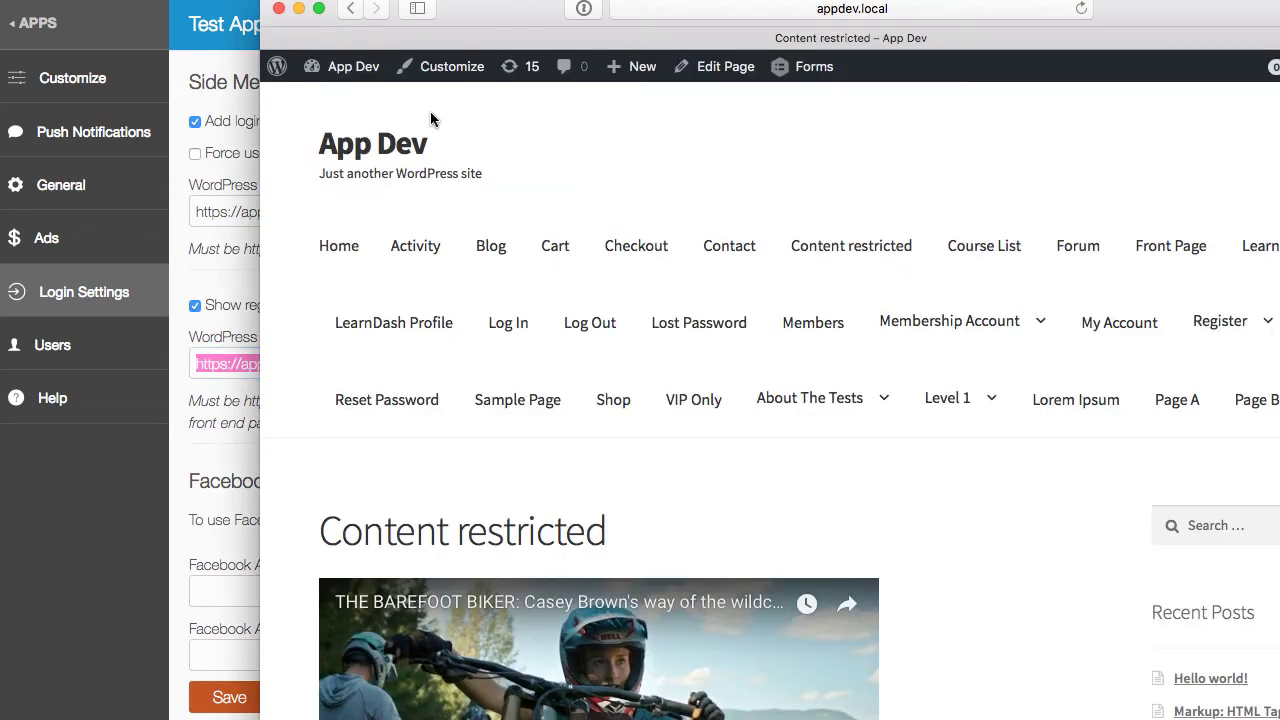
mouse_move(363, 69)
left_click(334, 100)
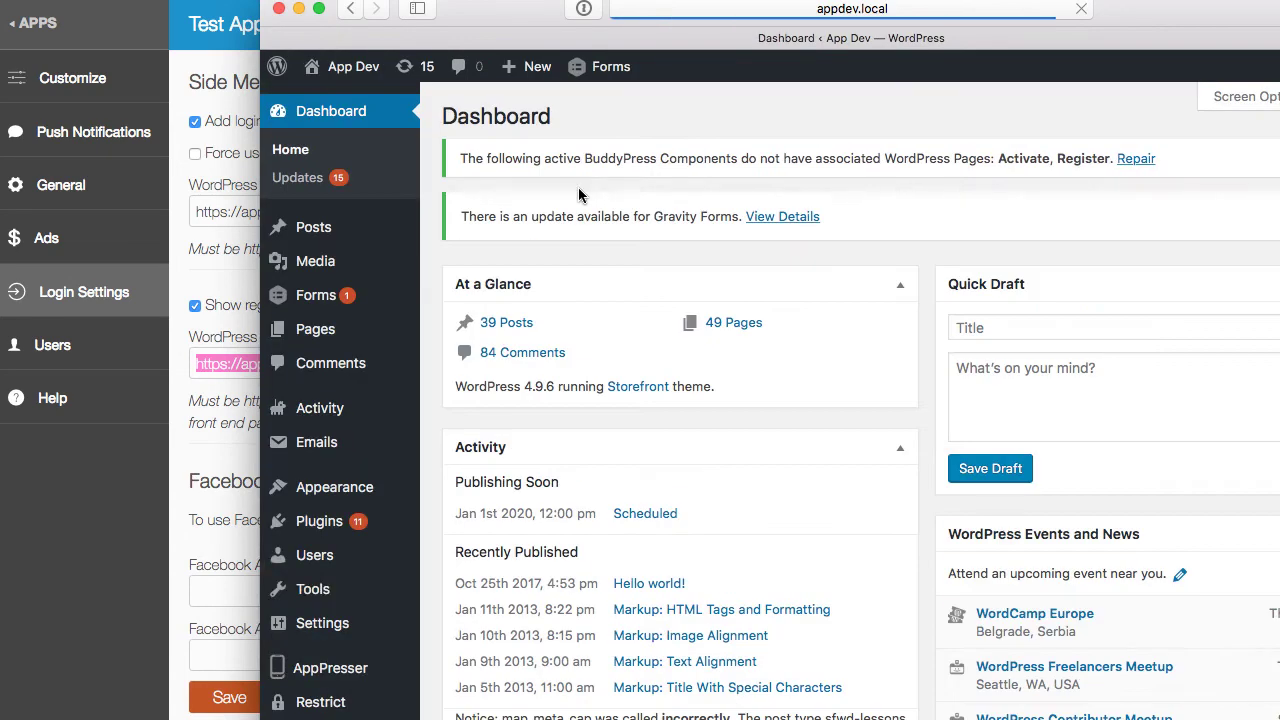
left_click(350, 331)
scroll(560, 320, "down", 5)
scroll(600, 335, "down", 4)
scroll(605, 402, "up", 6)
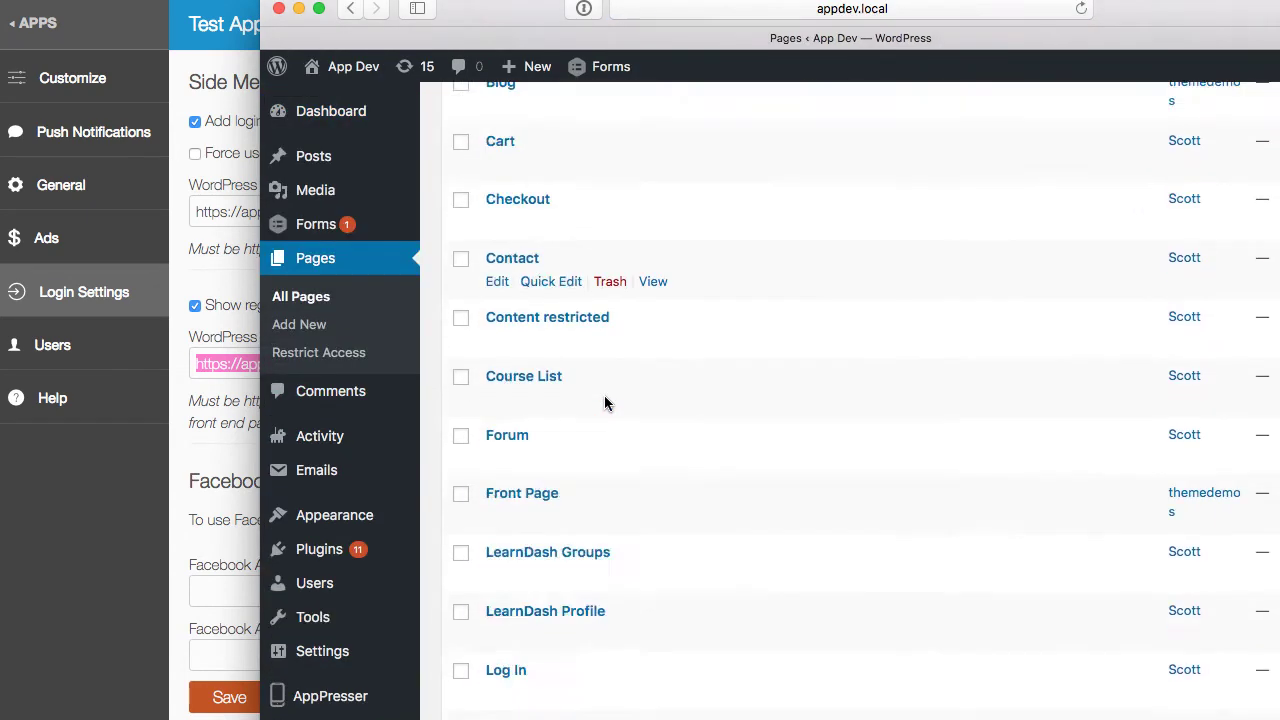
scroll(604, 402, "down", 10)
left_click(1275, 707)
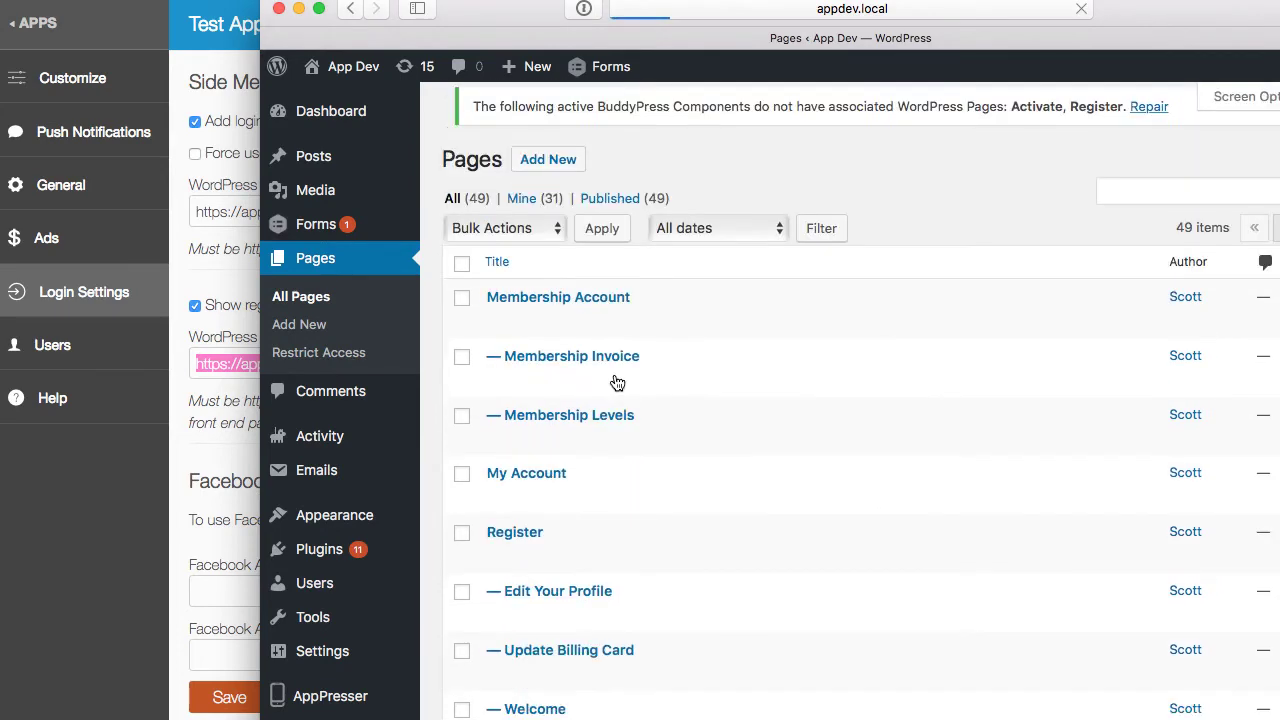
scroll(560, 360, "down", 3)
- Edit the Register page, checking its register_form shortcode and permalink appdev.local/register-rcp/
left_click(516, 403)
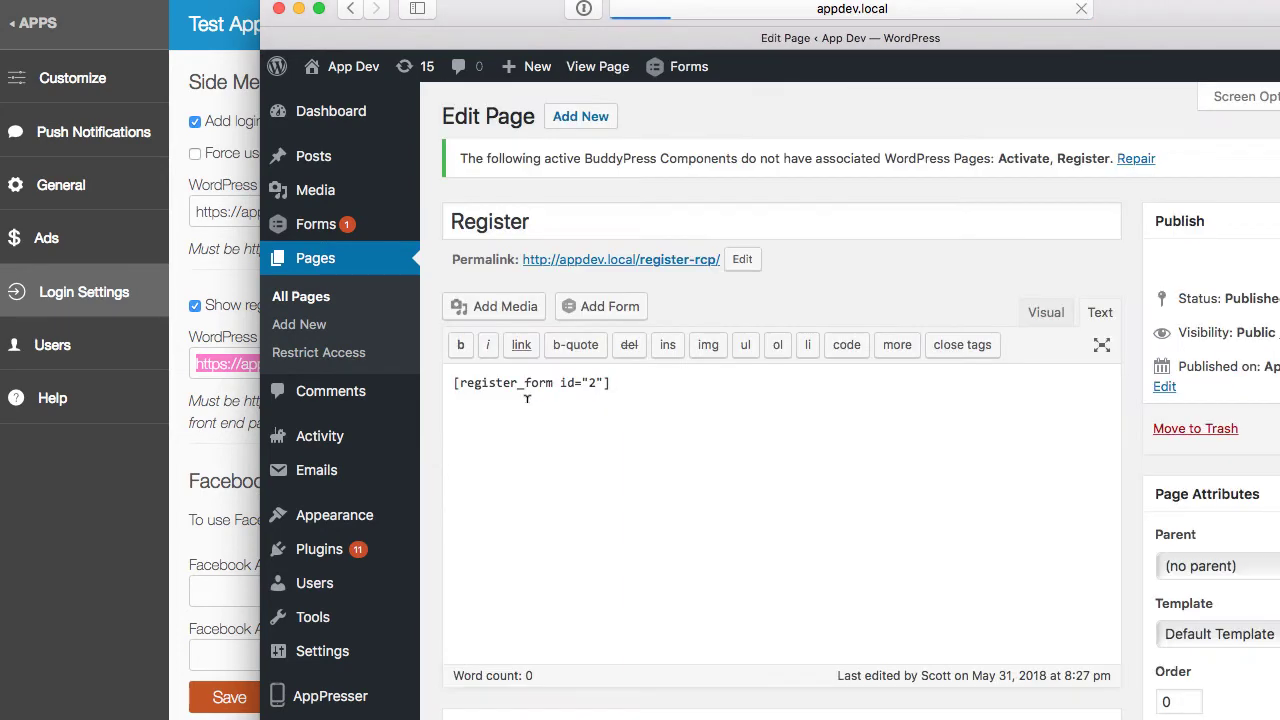
scroll(530, 405, "down", 1)
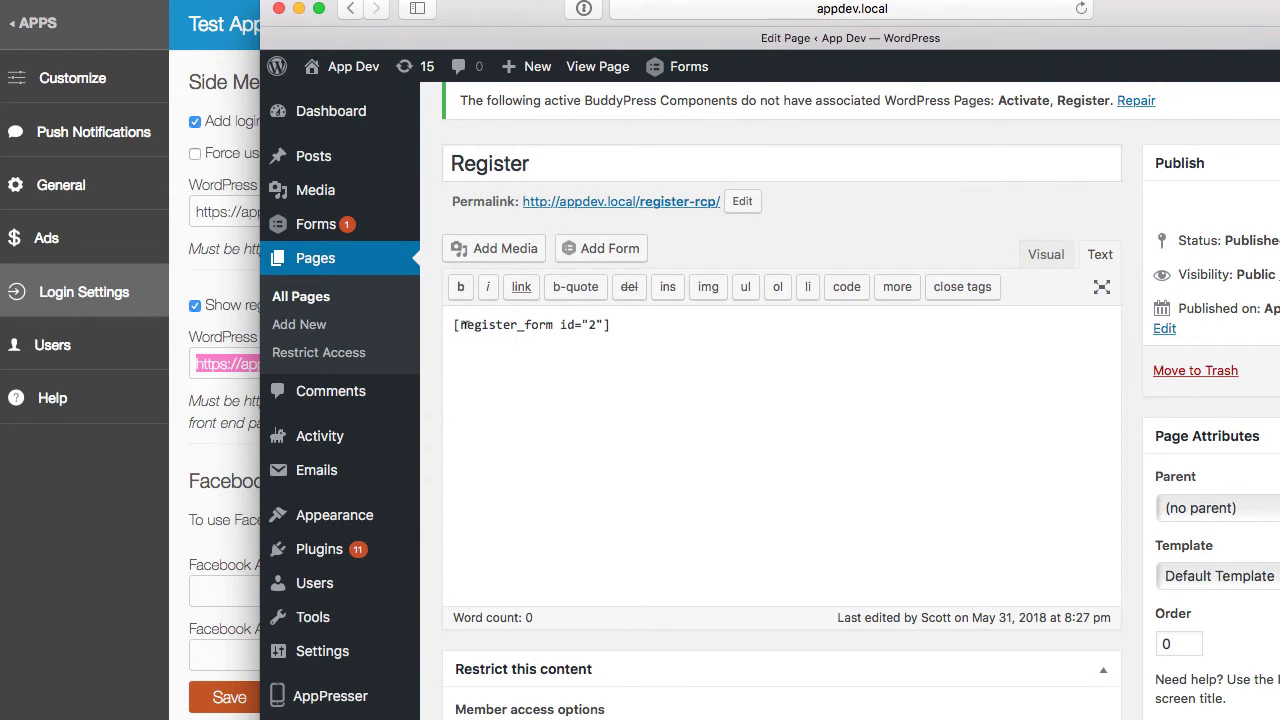
left_click_drag(455, 324, 651, 323)
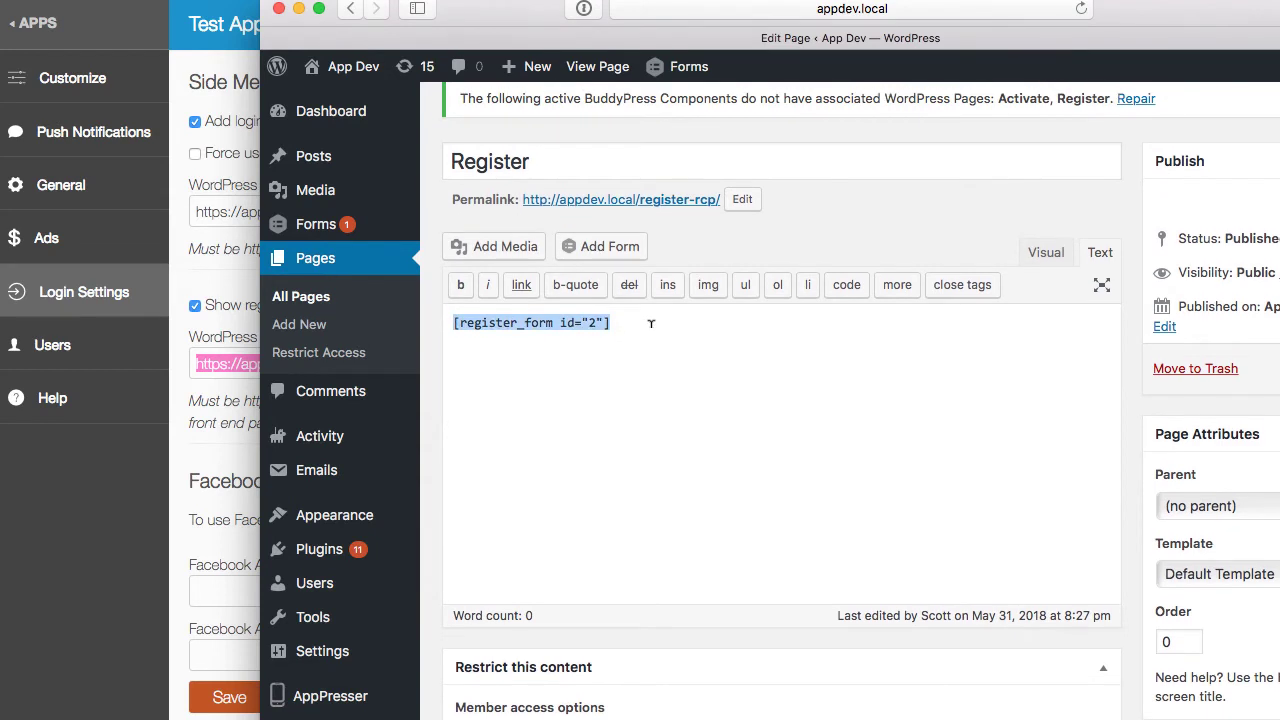
left_click(620, 321)
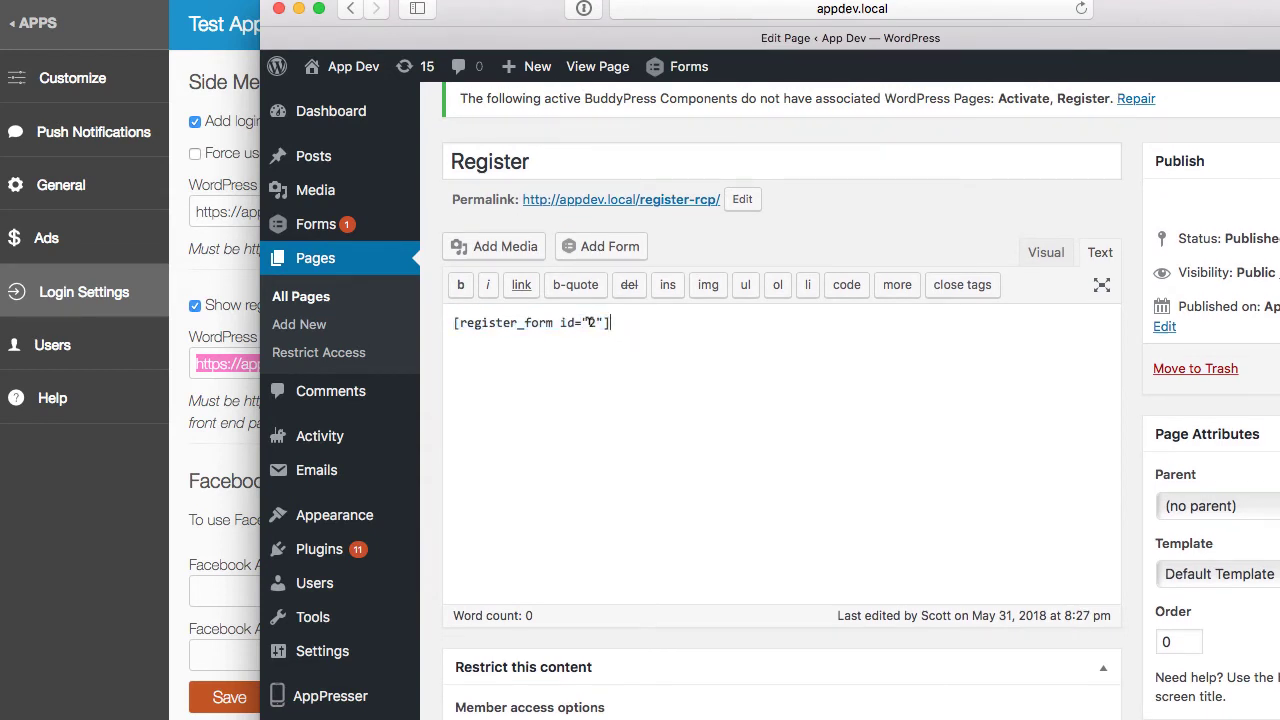
left_click_drag(560, 322, 588, 322)
scroll(614, 326, "down", 1)
scroll(610, 330, "up", 2)
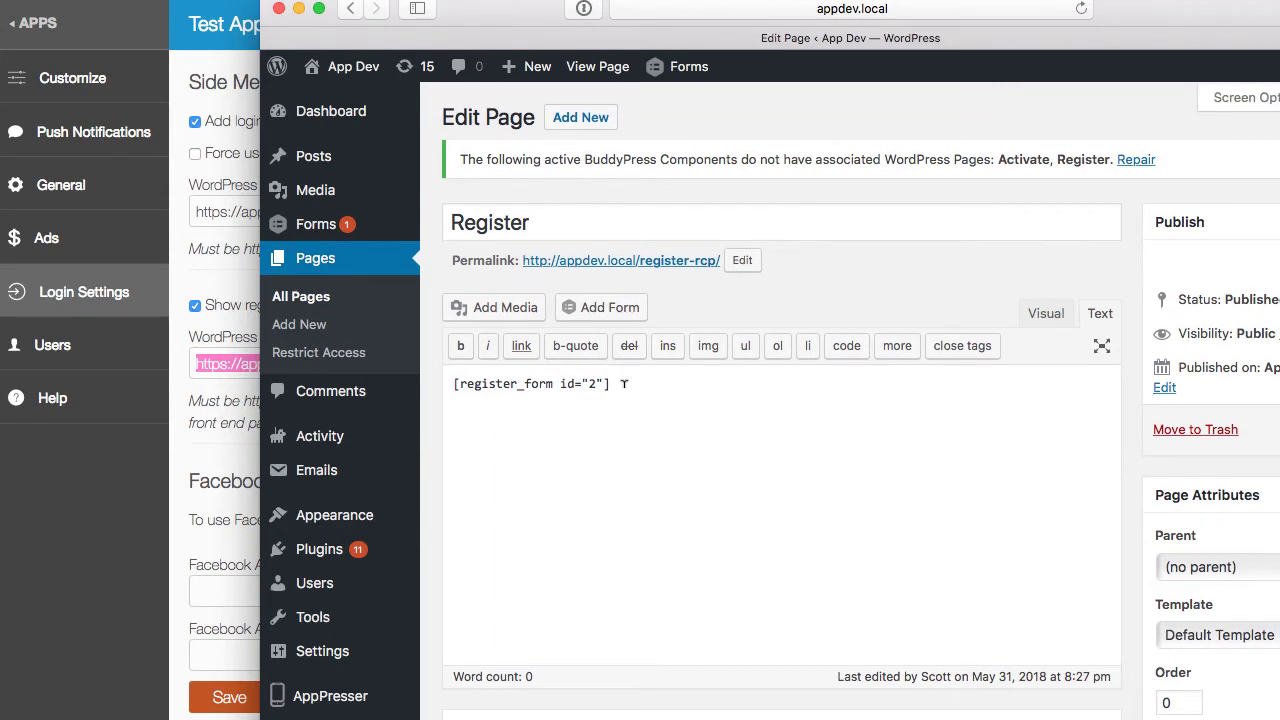
scroll(625, 380, "down", 3)
left_click_drag(455, 275, 653, 278)
left_click(653, 277)
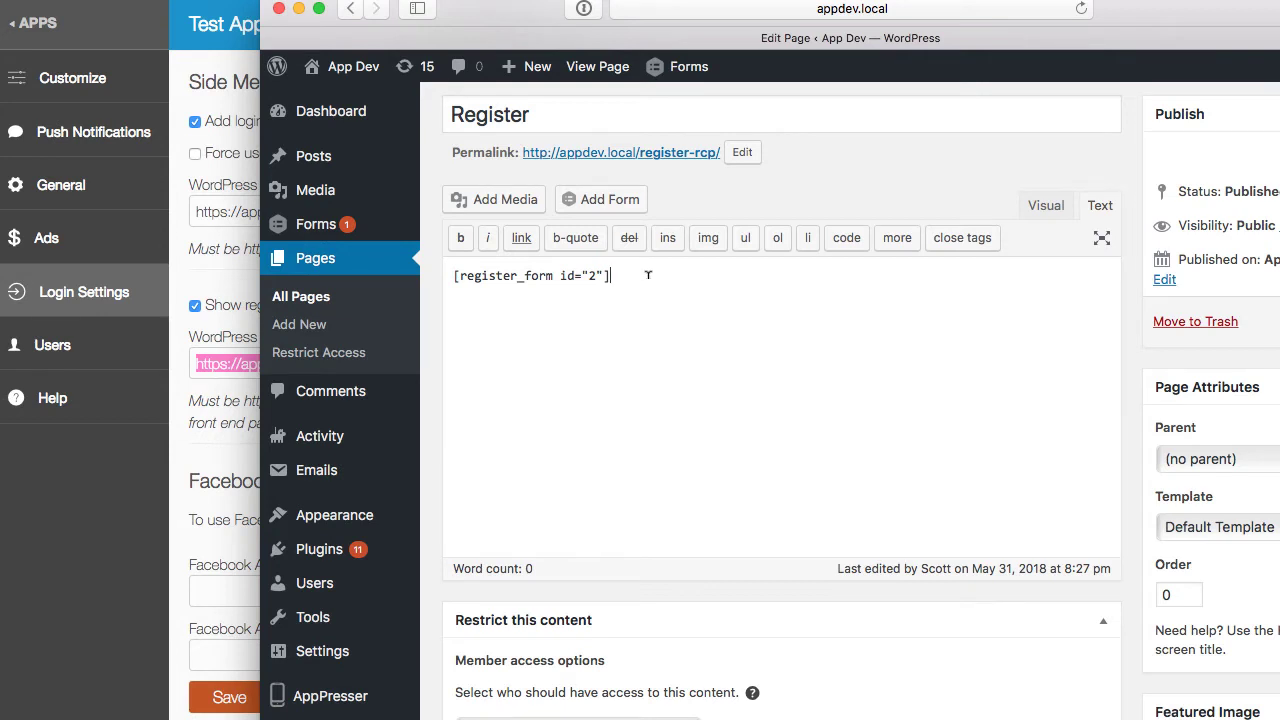
scroll(647, 276, "up", 3)
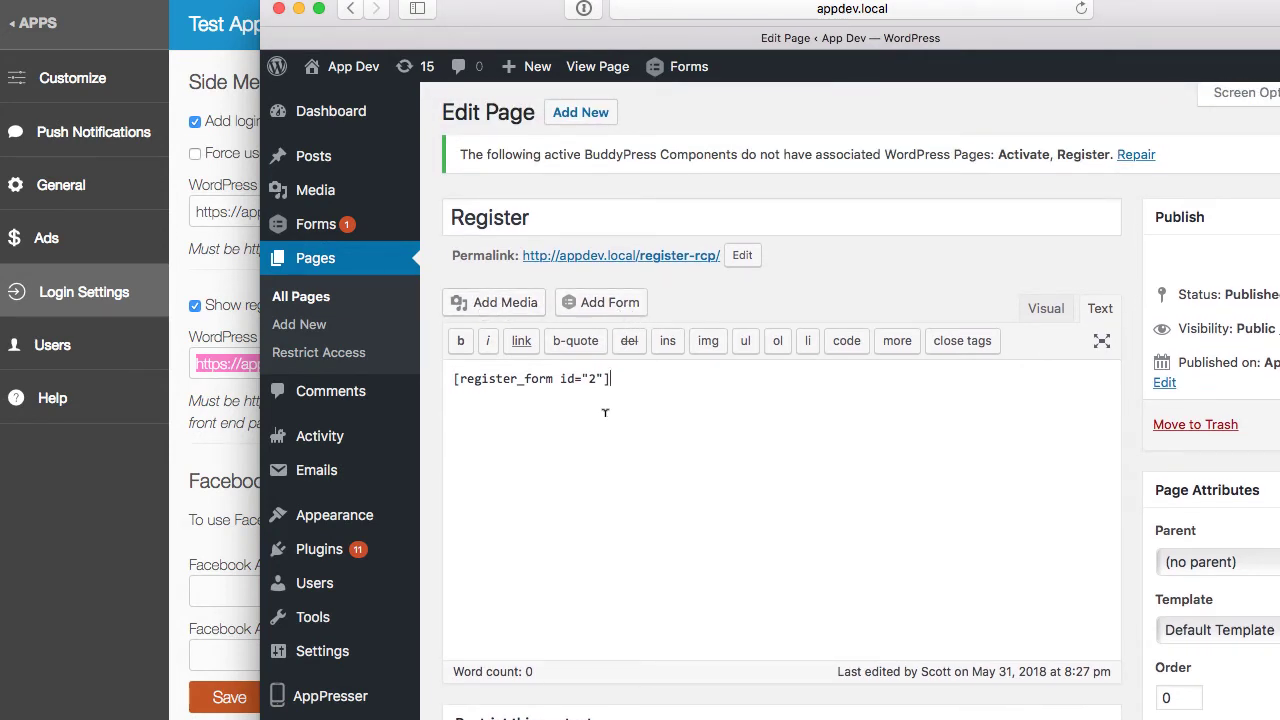
scroll(604, 411, "up", 1)
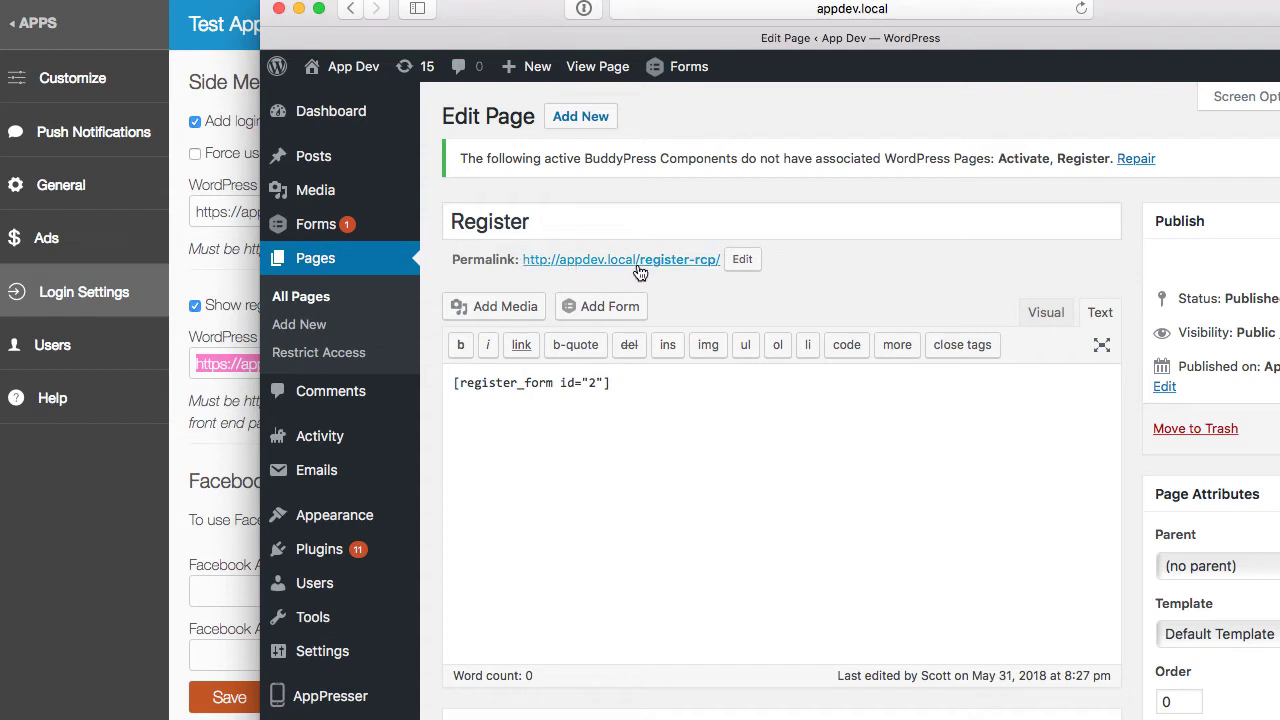
- Back in Test App Login Settings, verify /register-rcp/ in the Registration URL, then open Customize
left_click(222, 403)
left_click(266, 358)
left_click_drag(373, 360, 320, 360)
left_click(80, 80)
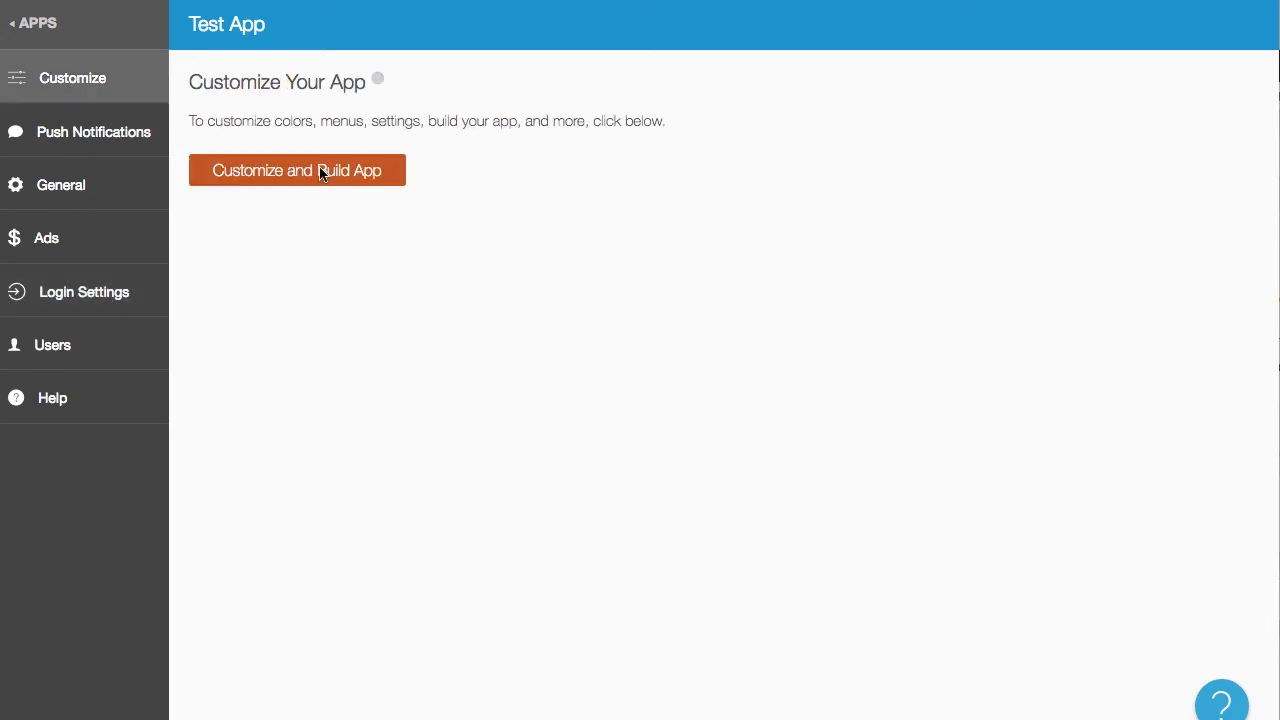
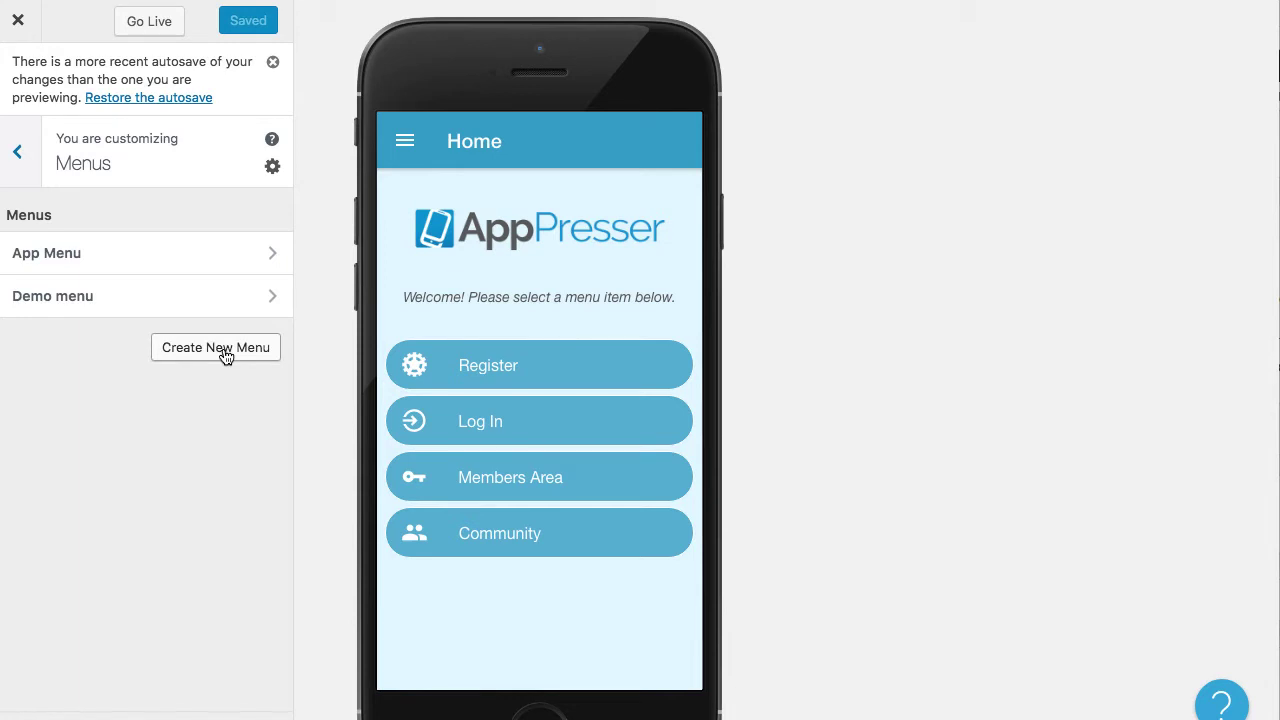
- Create a new menu named Members Menu
left_click(225, 352)
left_click(90, 247)
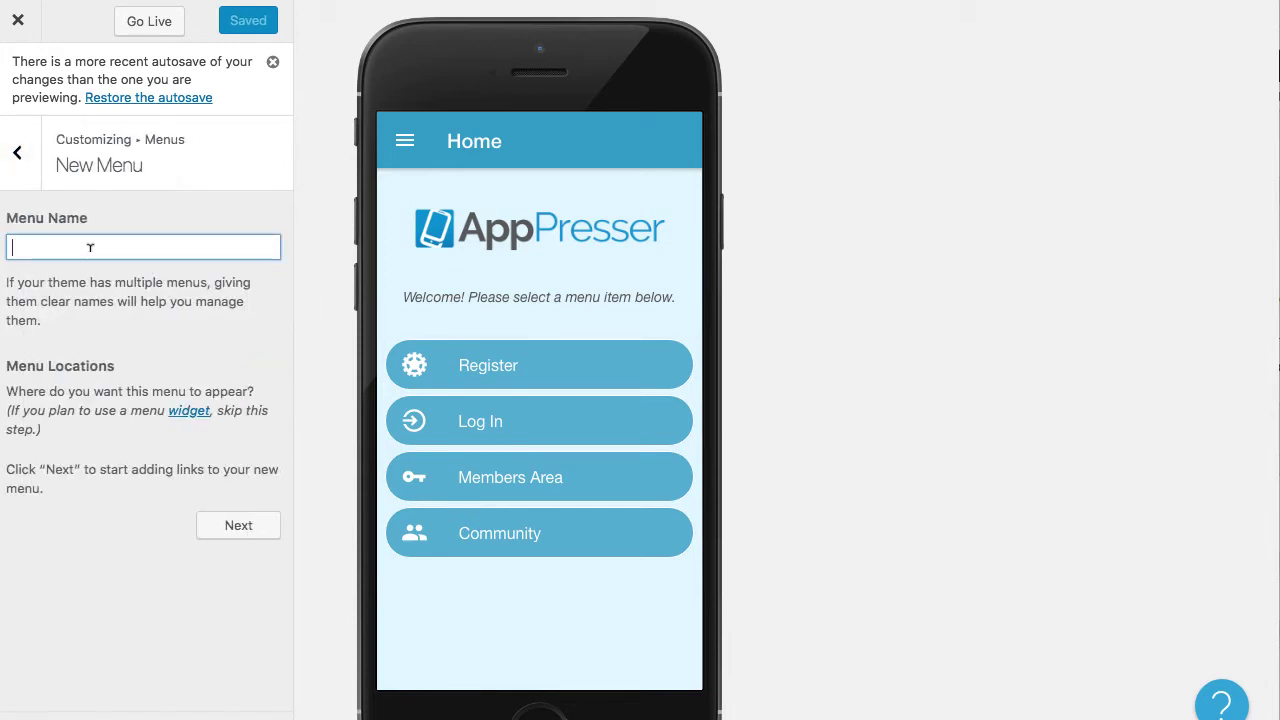
type("Members Menu")
left_click(224, 528)
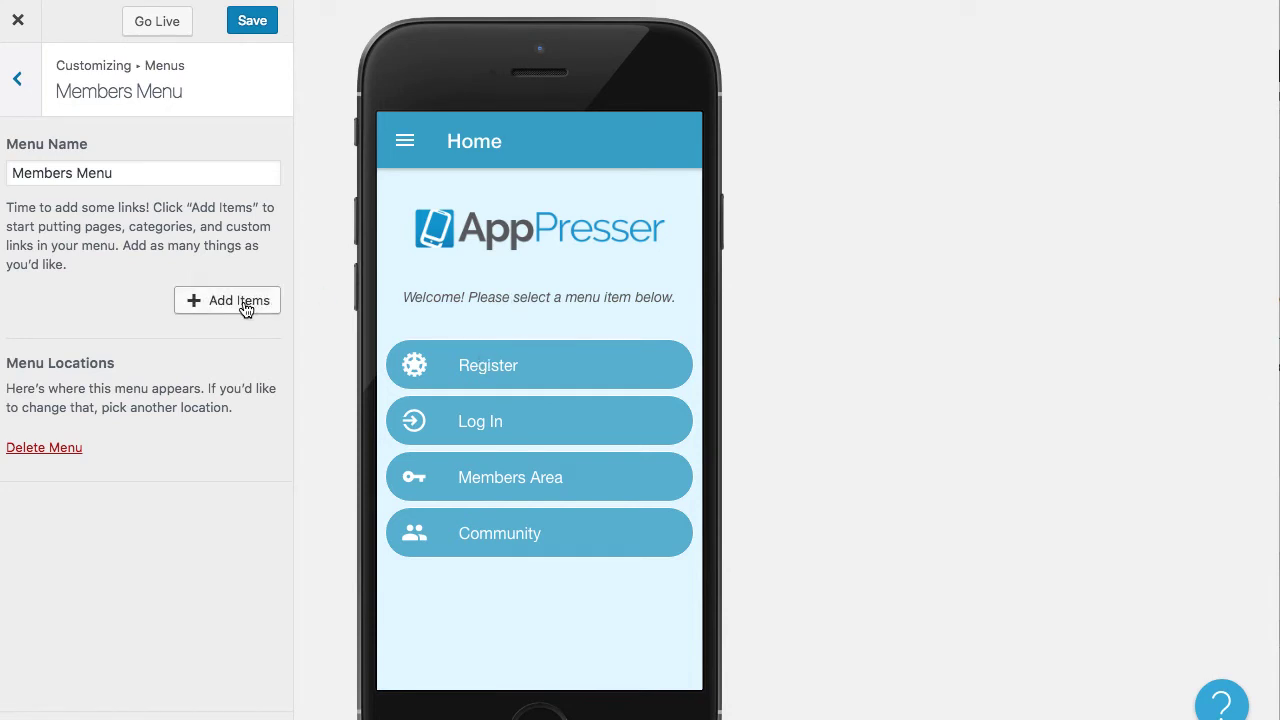
- Add a Custom Page item labelled Home with icon class home, and save the menu
left_click(218, 306)
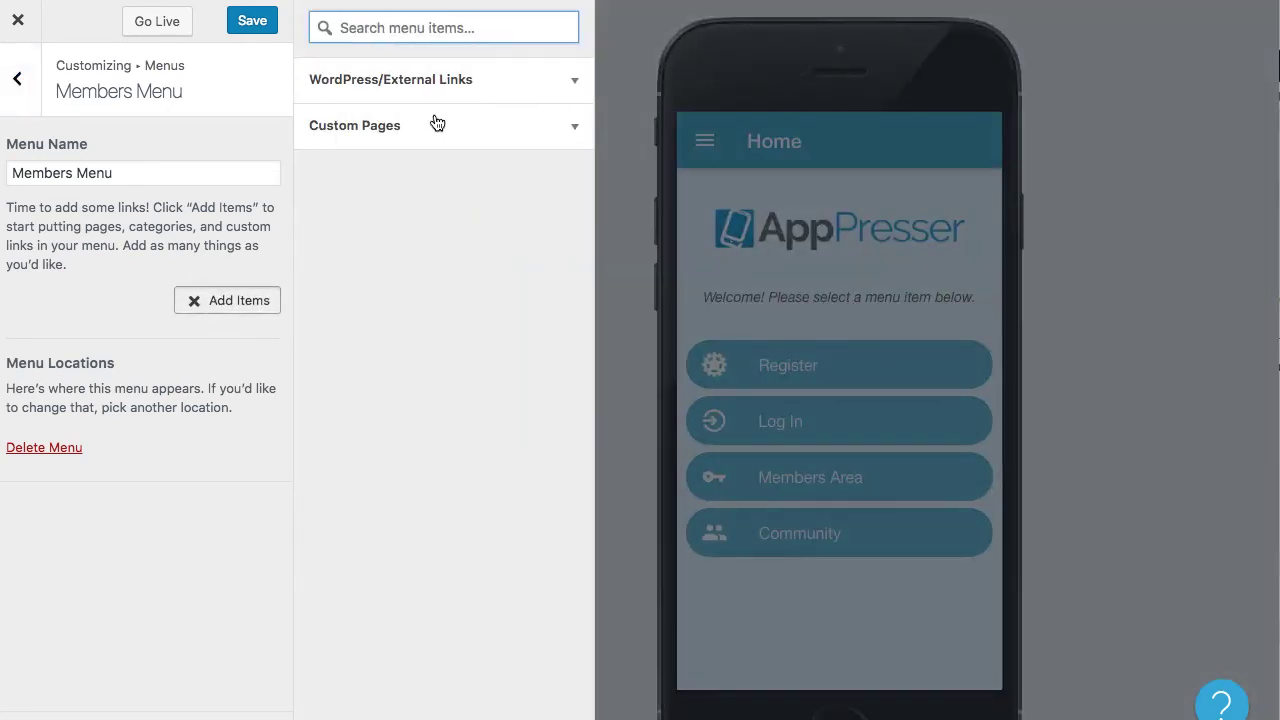
left_click(411, 134)
left_click(417, 210)
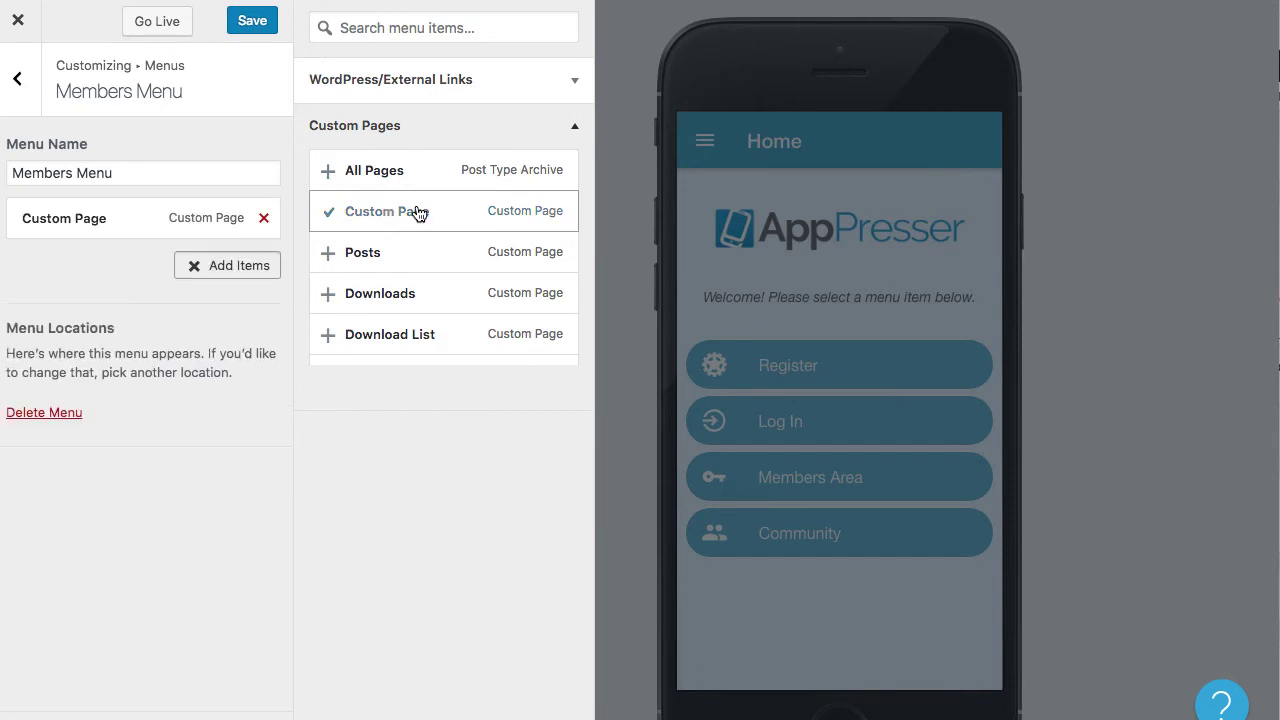
left_click(208, 213)
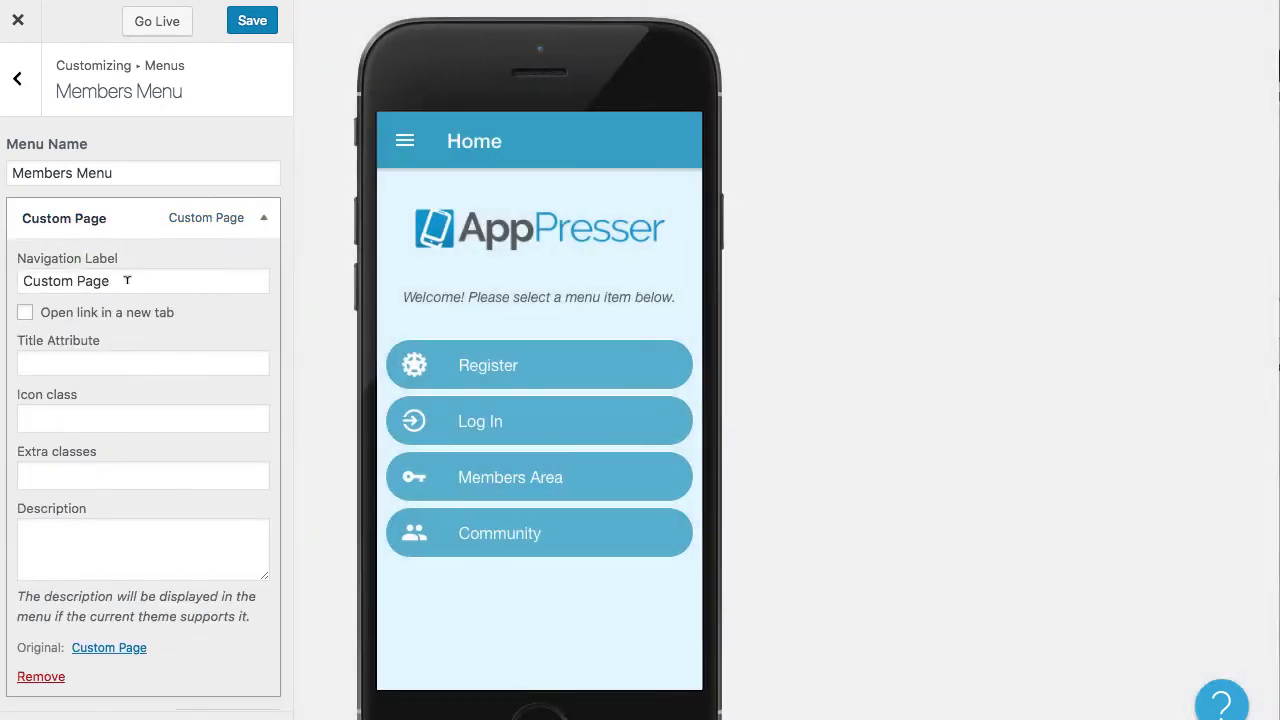
triple_click(126, 280)
type("Home")
key("Tab")
key("Tab")
key("Tab")
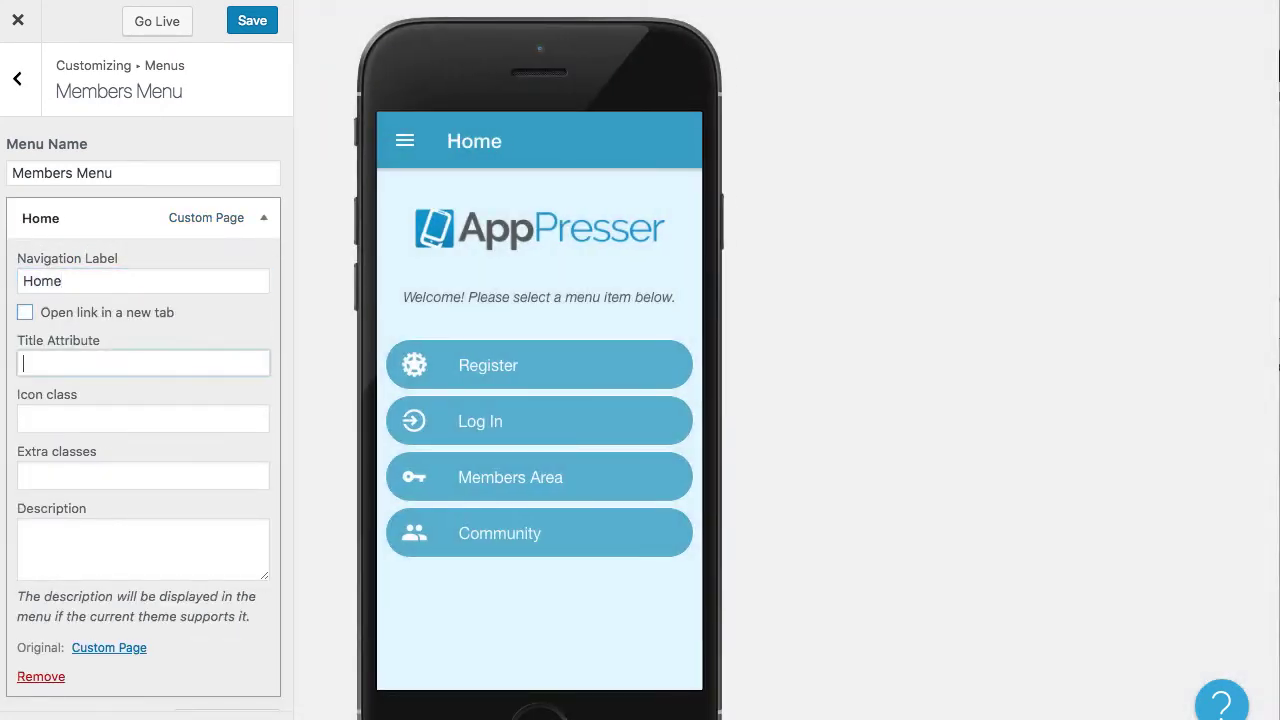
type("home")
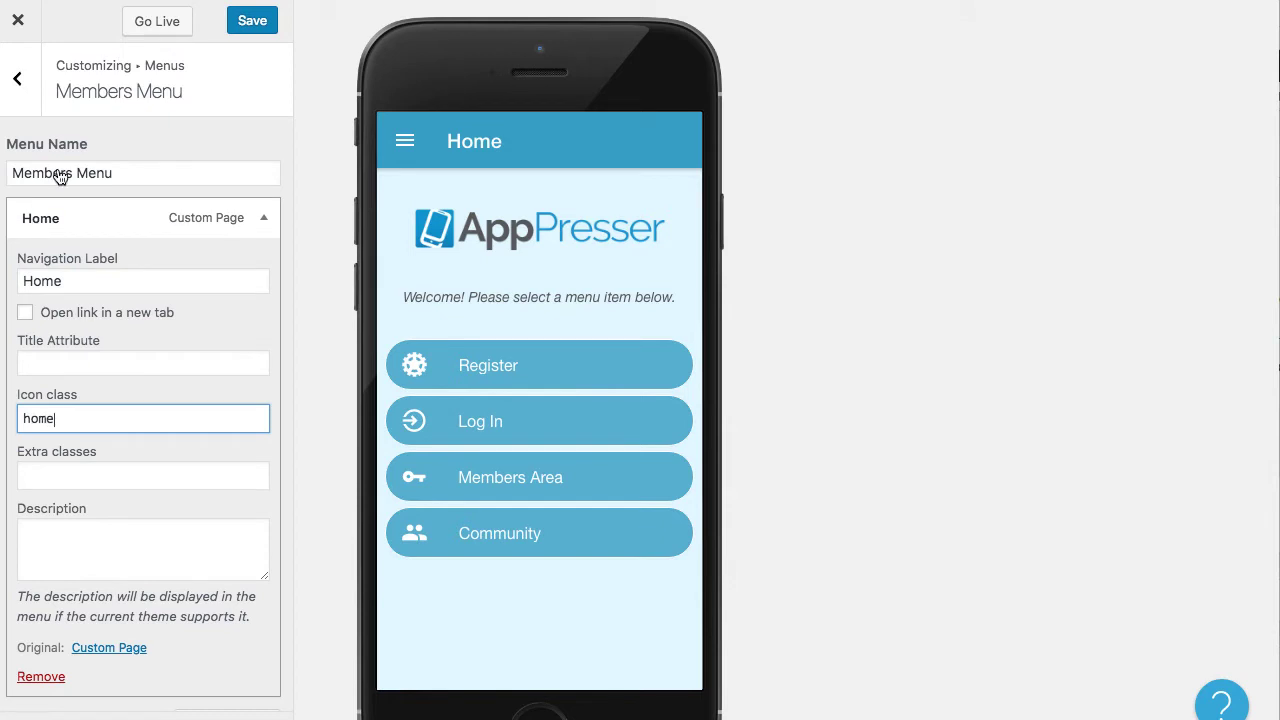
left_click(258, 24)
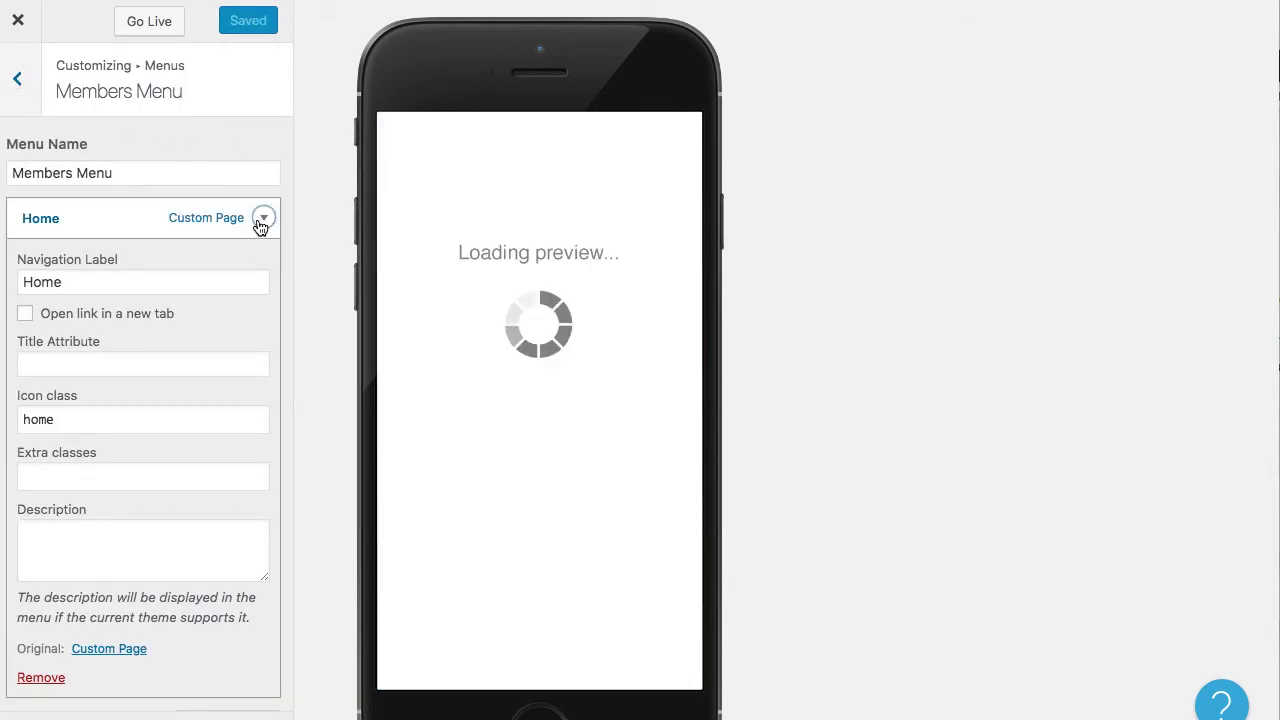
left_click(163, 214)
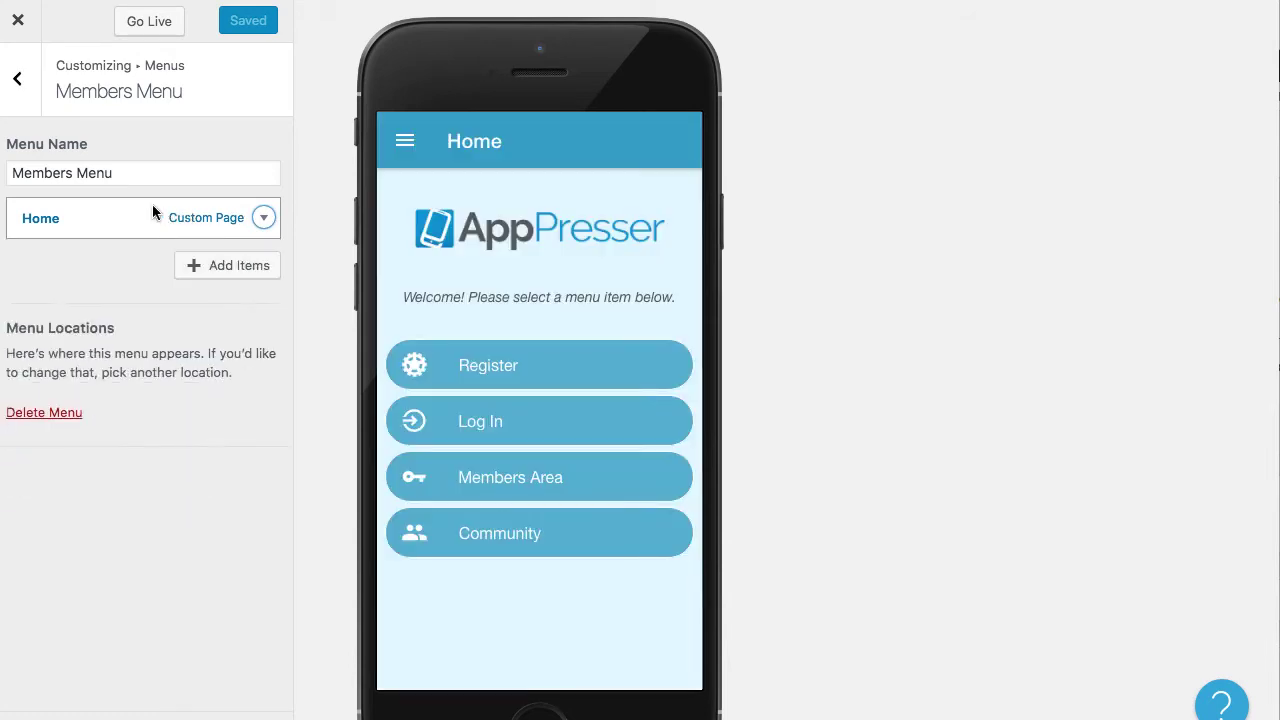
- Set the app's App Menu setting to Members Menu and save
left_click(20, 84)
left_click(25, 86)
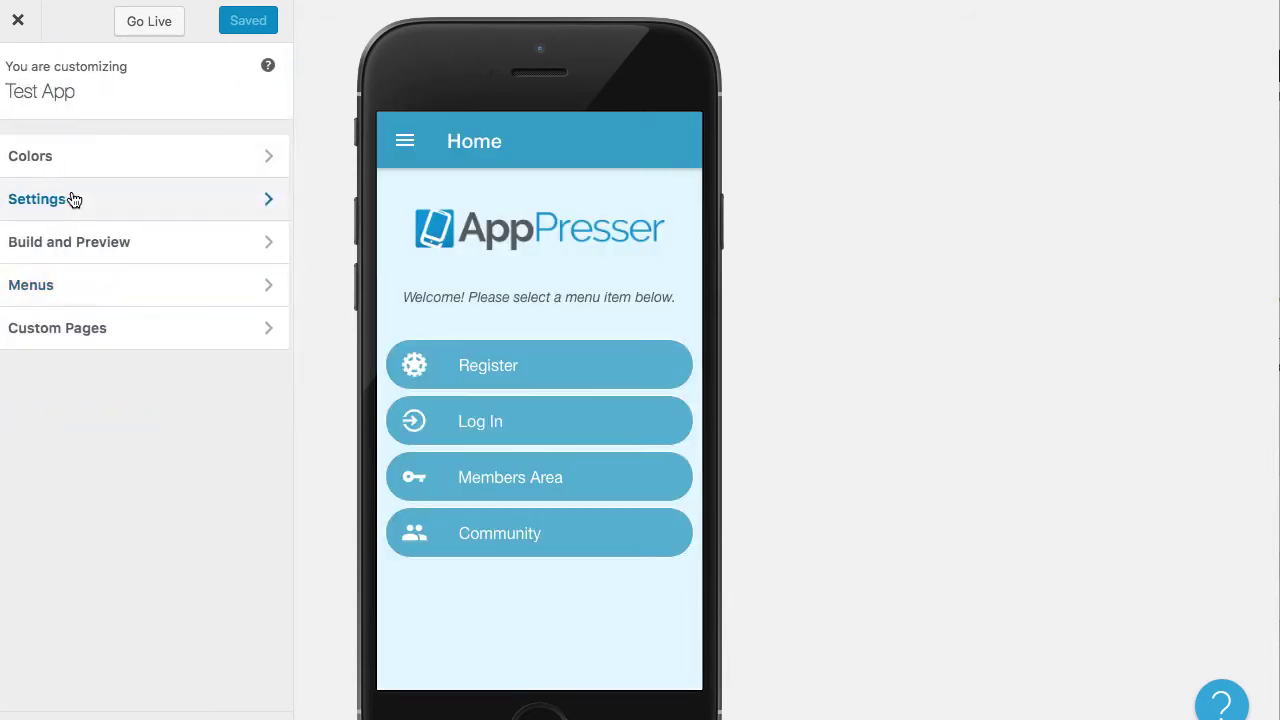
left_click(71, 200)
left_click(70, 176)
left_click(72, 193)
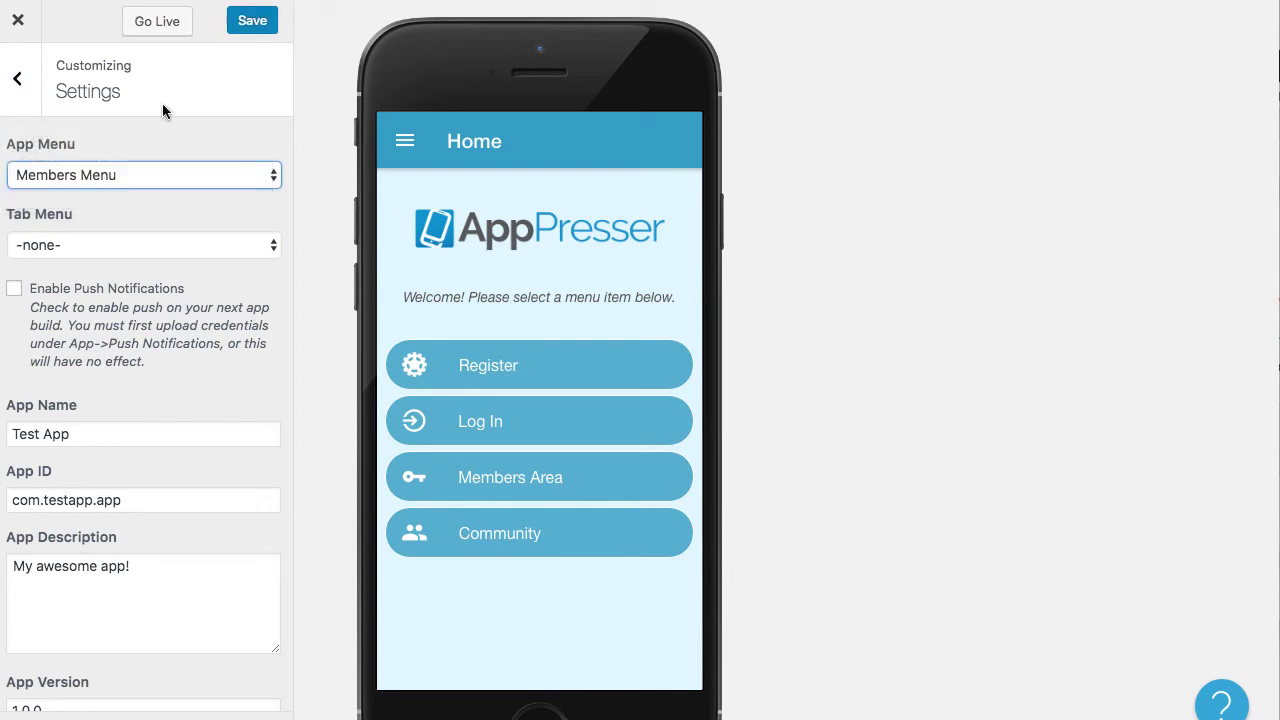
left_click(255, 21)
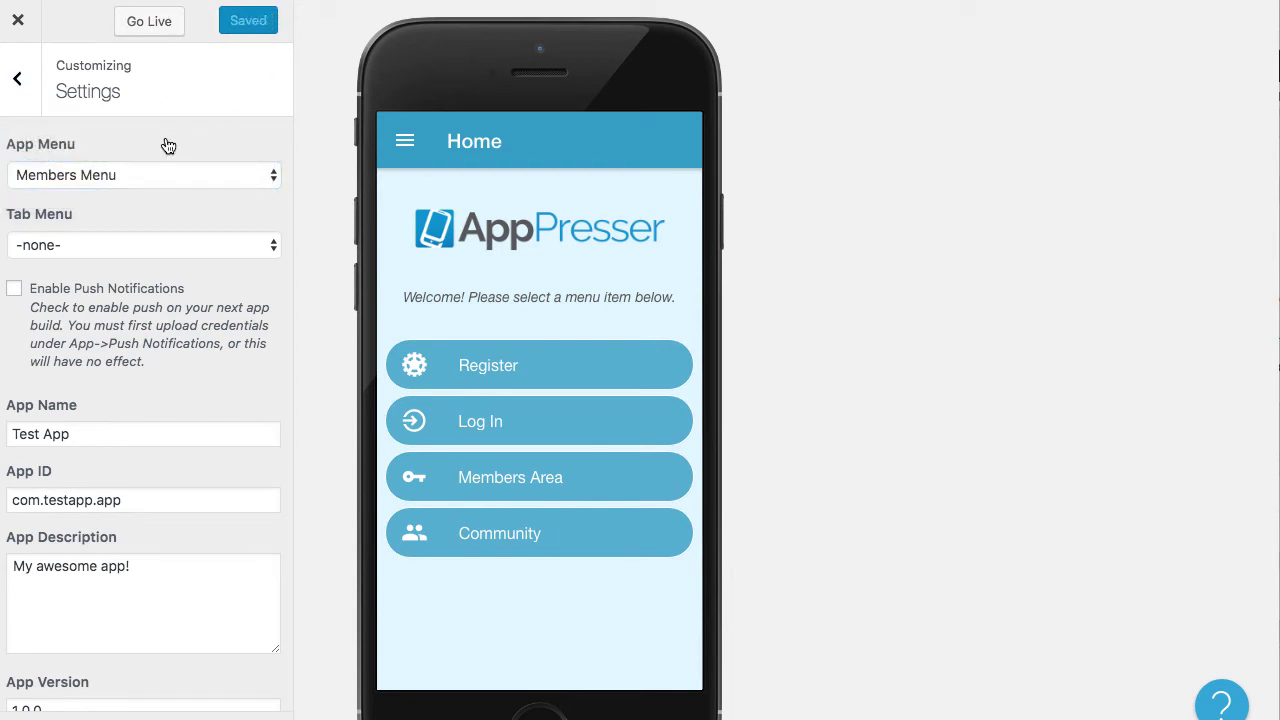
- Open Custom Page from the Custom Pages section for editing
left_click(18, 86)
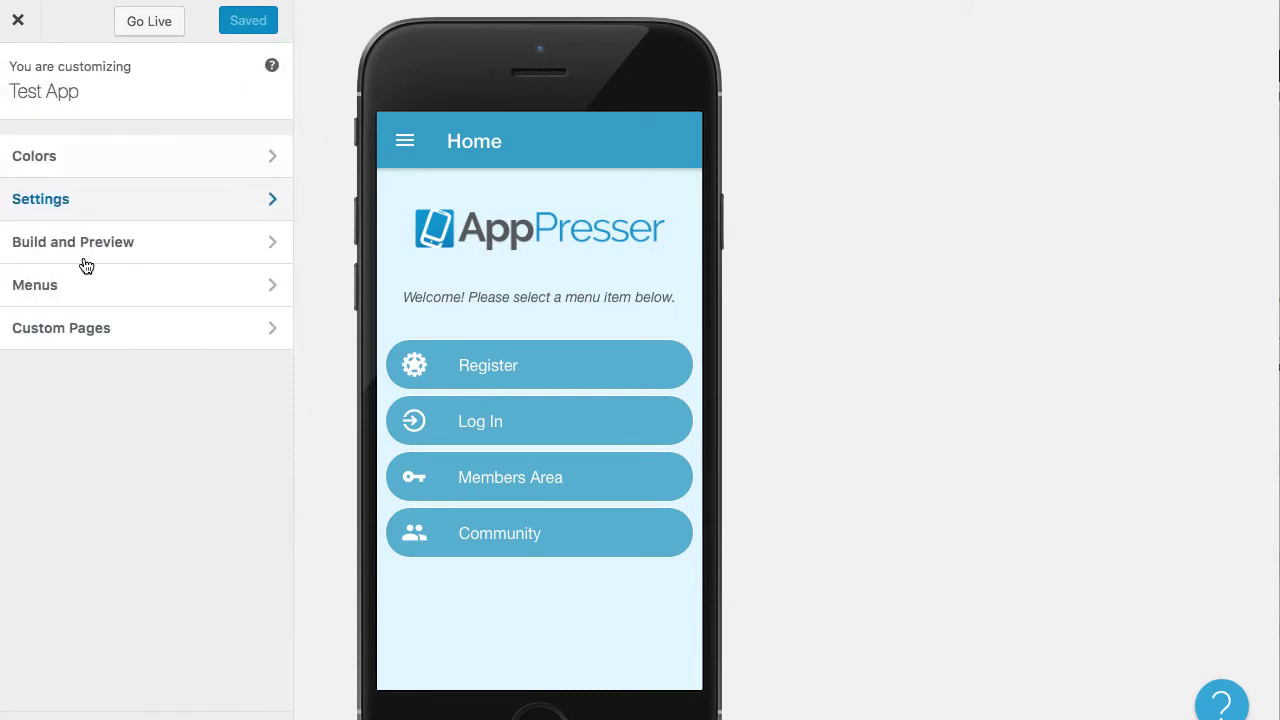
left_click(81, 334)
left_click(98, 159)
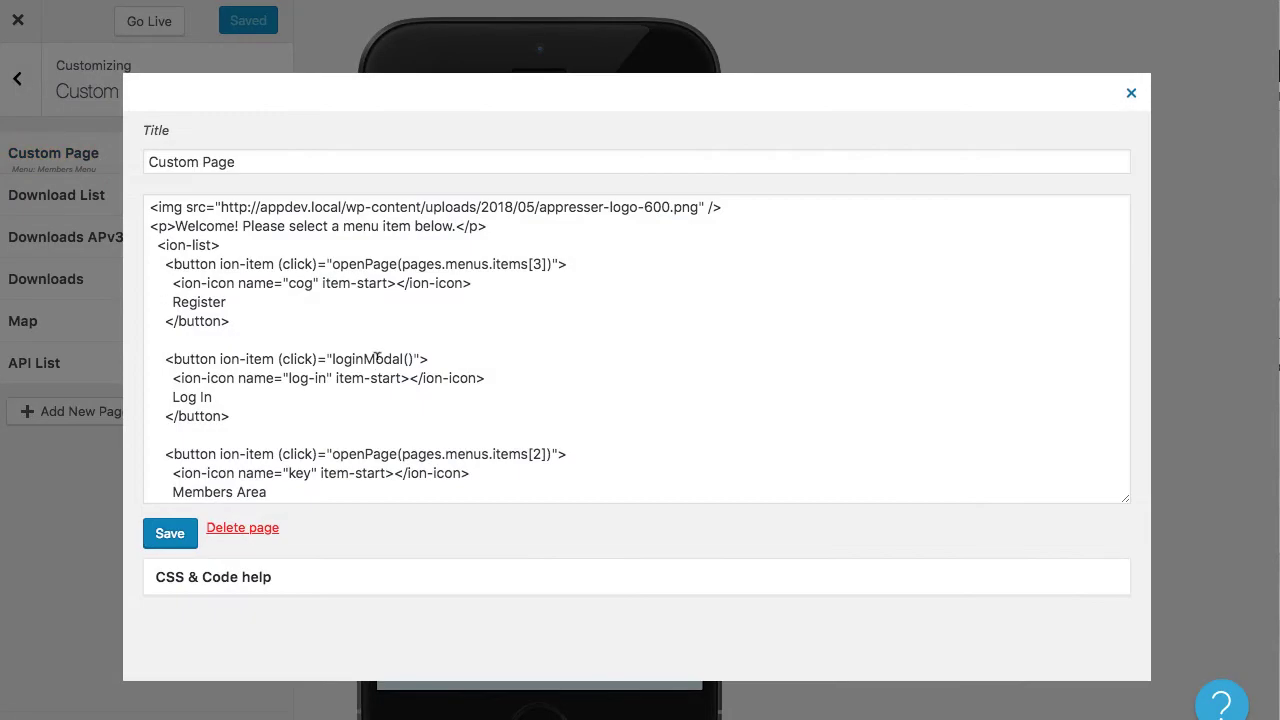
- Insert blank lines after the image line and the welcome text in the Custom Page HTML
left_click(732, 201)
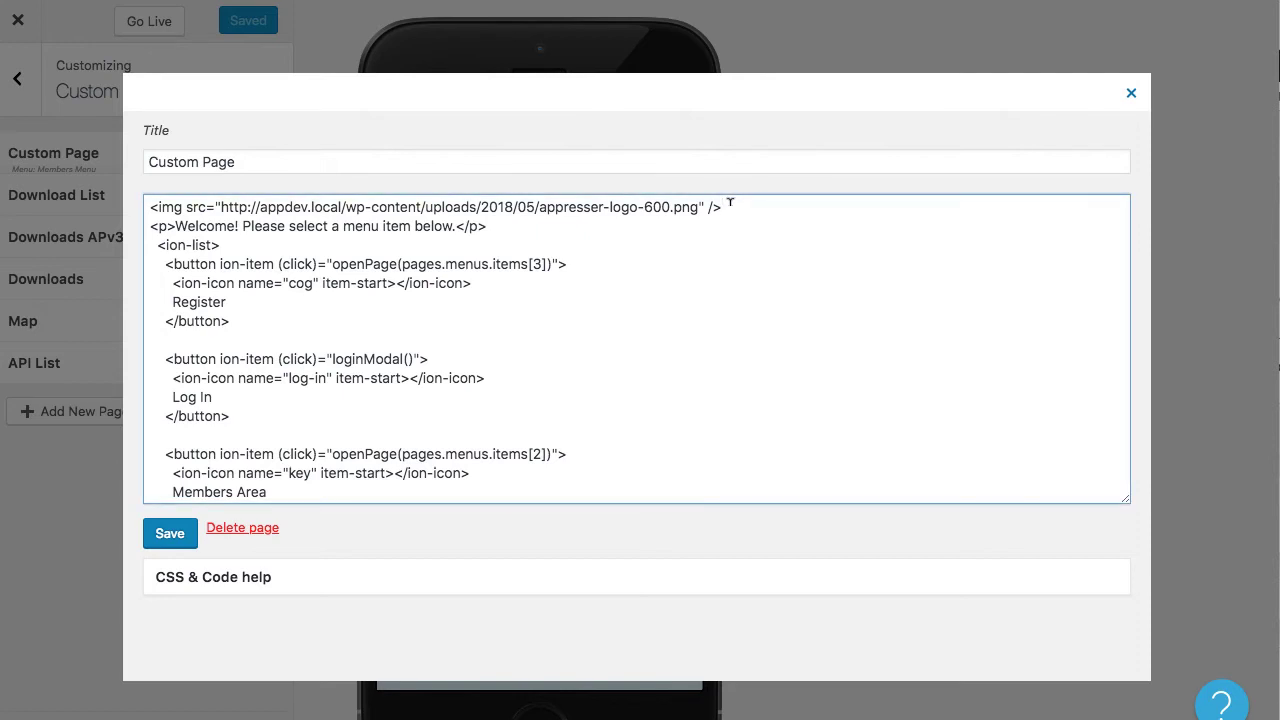
key("Return")
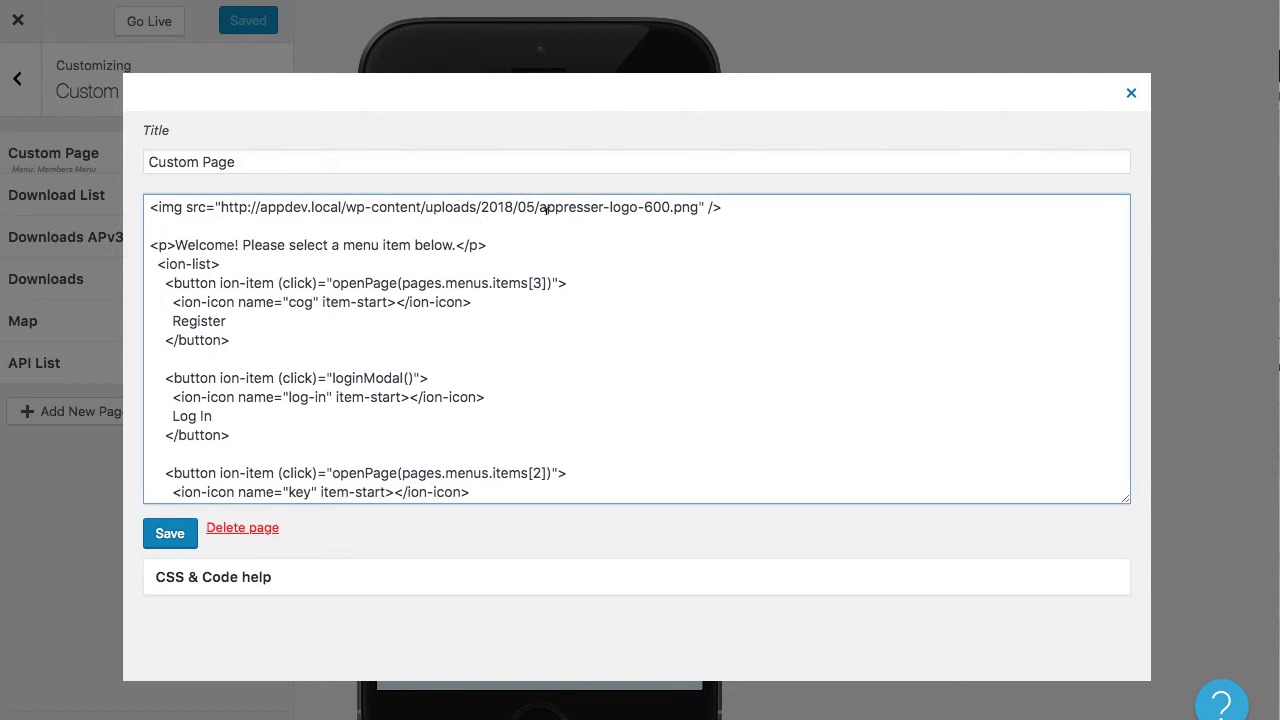
scroll(200, 258, "down", 1)
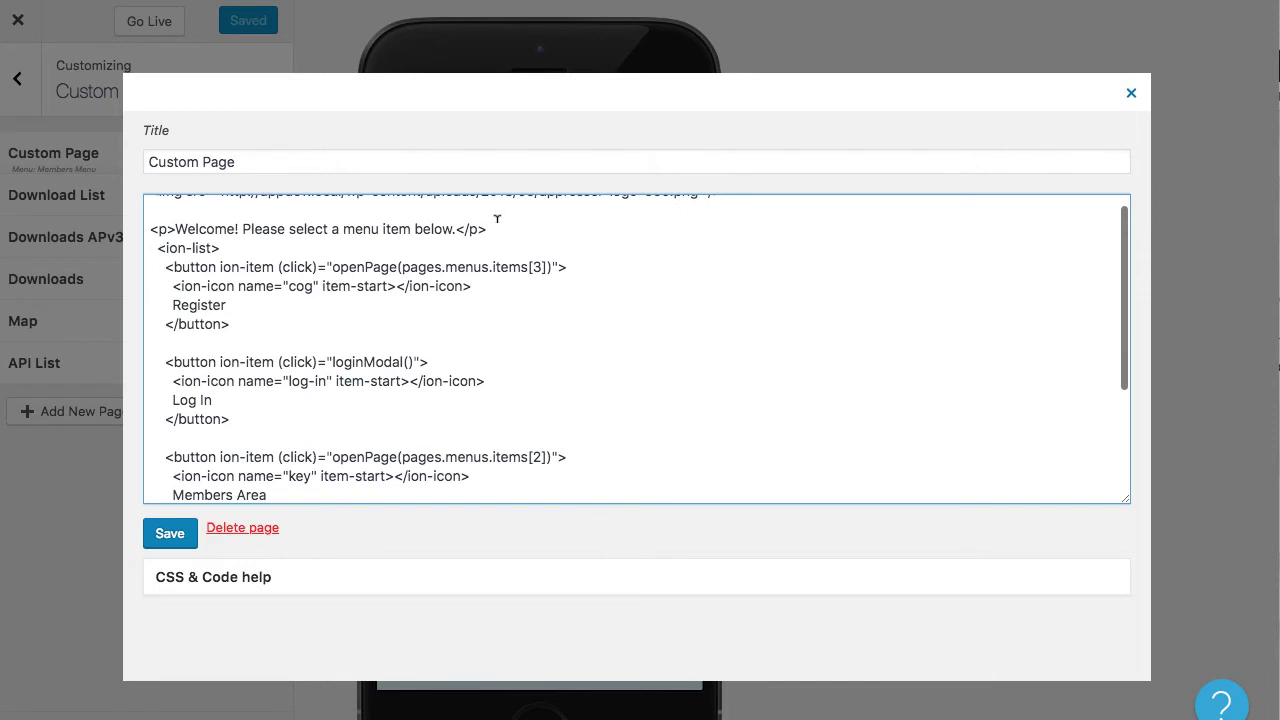
key("Return")
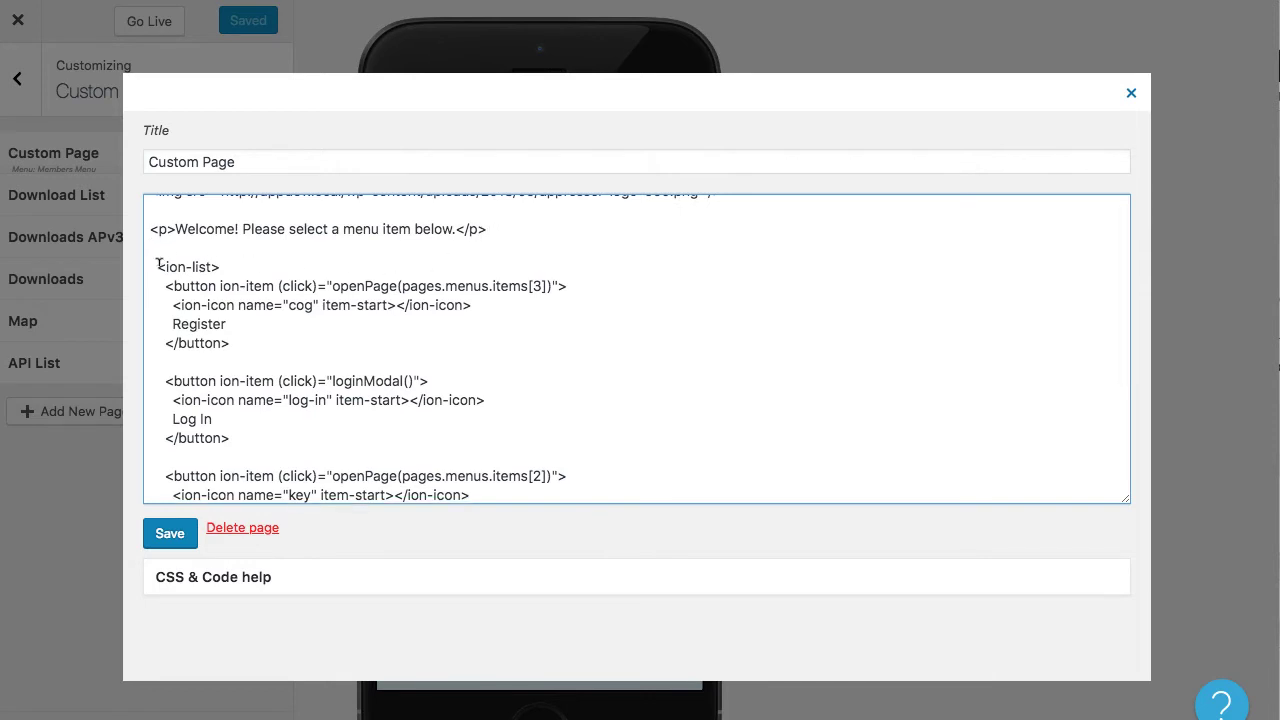
- Inspect the Register button's code and its openPage click attribute
left_click_drag(157, 263, 229, 343)
scroll(229, 343, "down", 2)
left_click(266, 360)
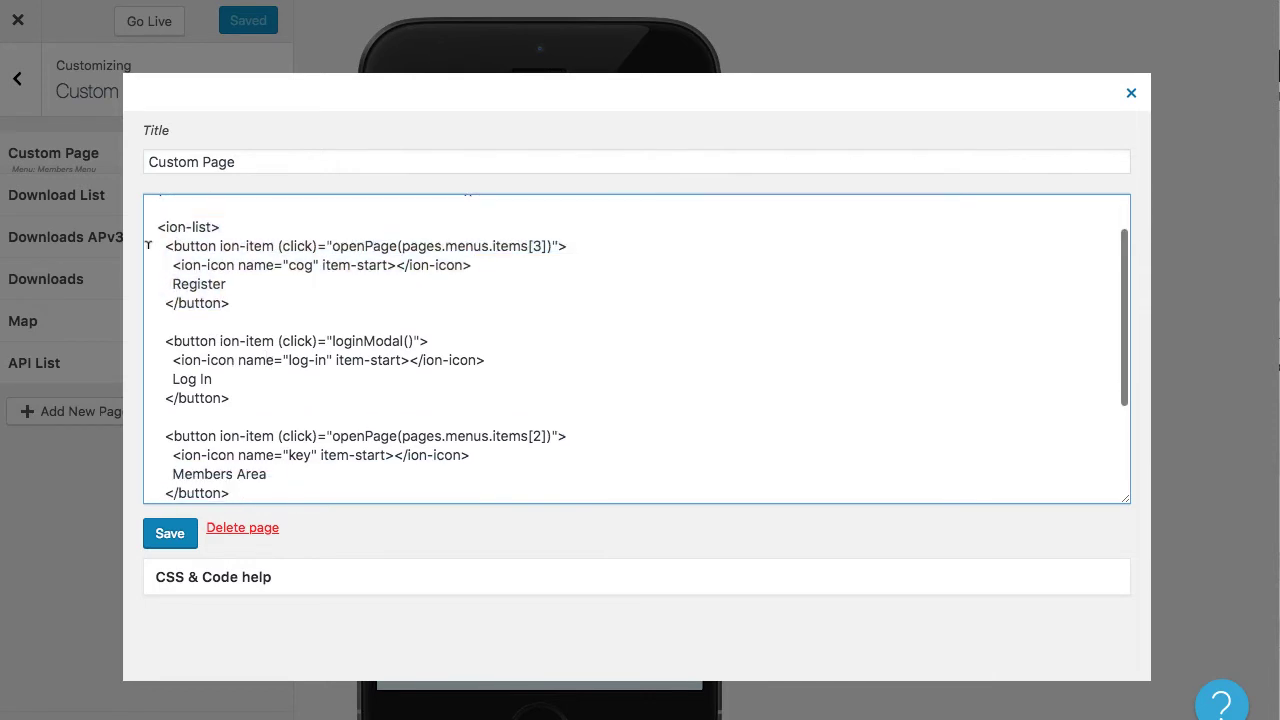
left_click_drag(164, 243, 247, 299)
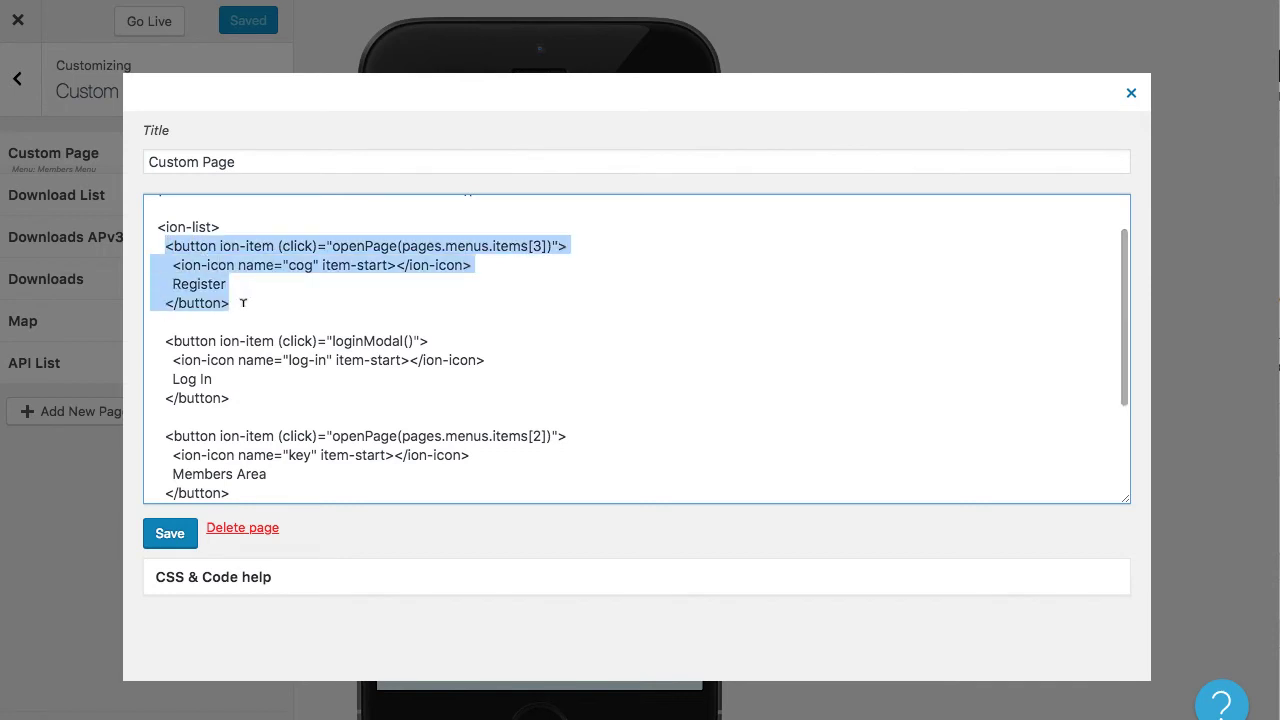
left_click(247, 299)
left_click_drag(331, 245, 557, 245)
left_click(536, 245)
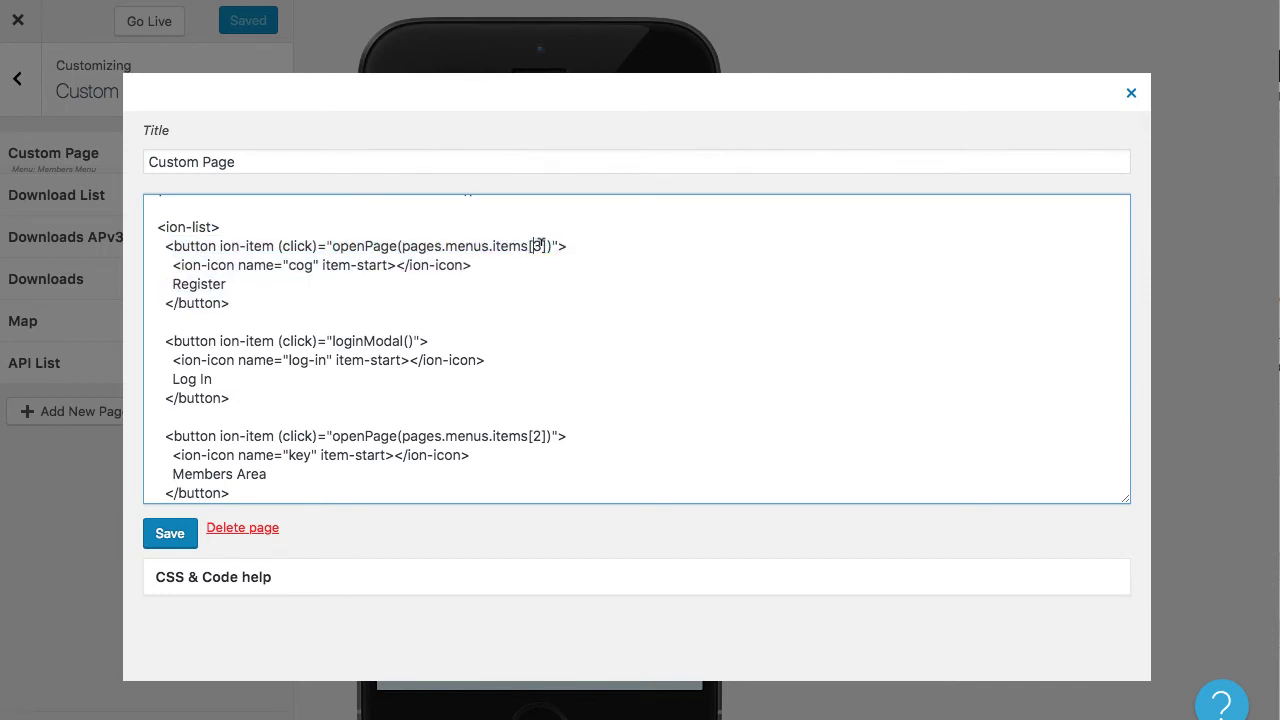
left_click_drag(552, 245, 278, 245)
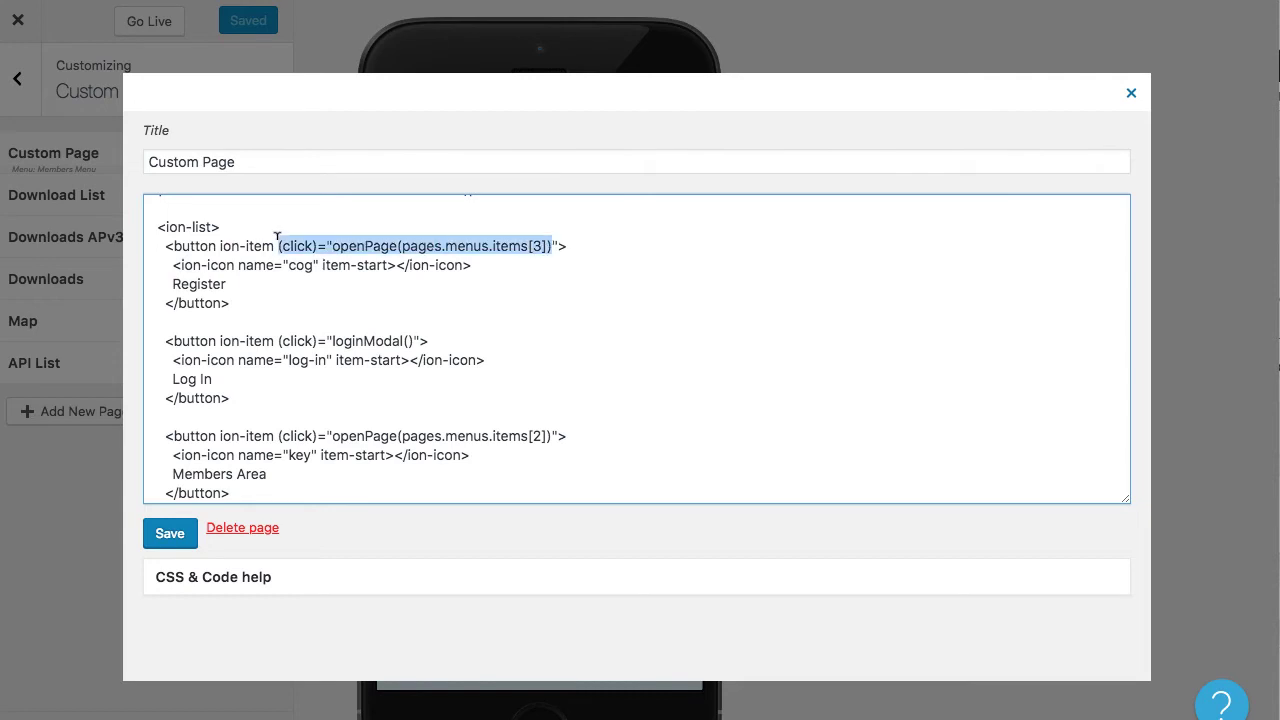
double_click(198, 284)
- Review the Log In (loginModal()) and Community button code, then close the editor
scroll(221, 308, "down", 2)
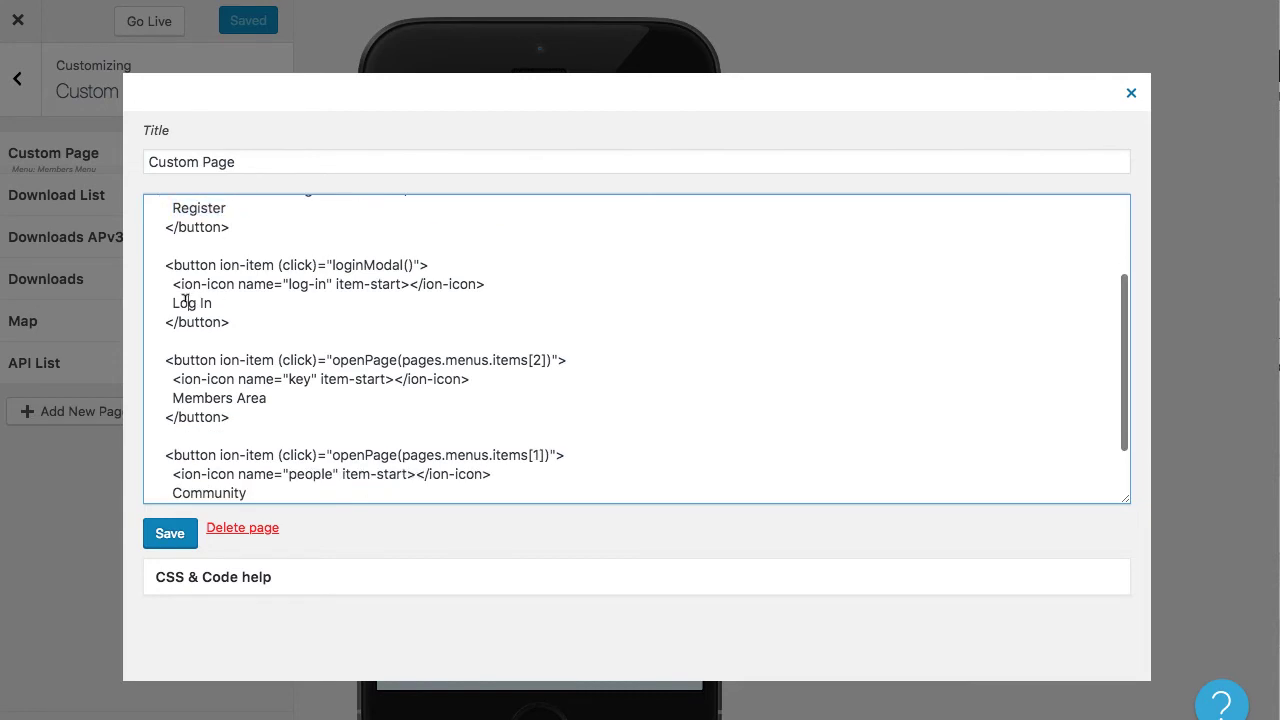
double_click(190, 302)
double_click(350, 264)
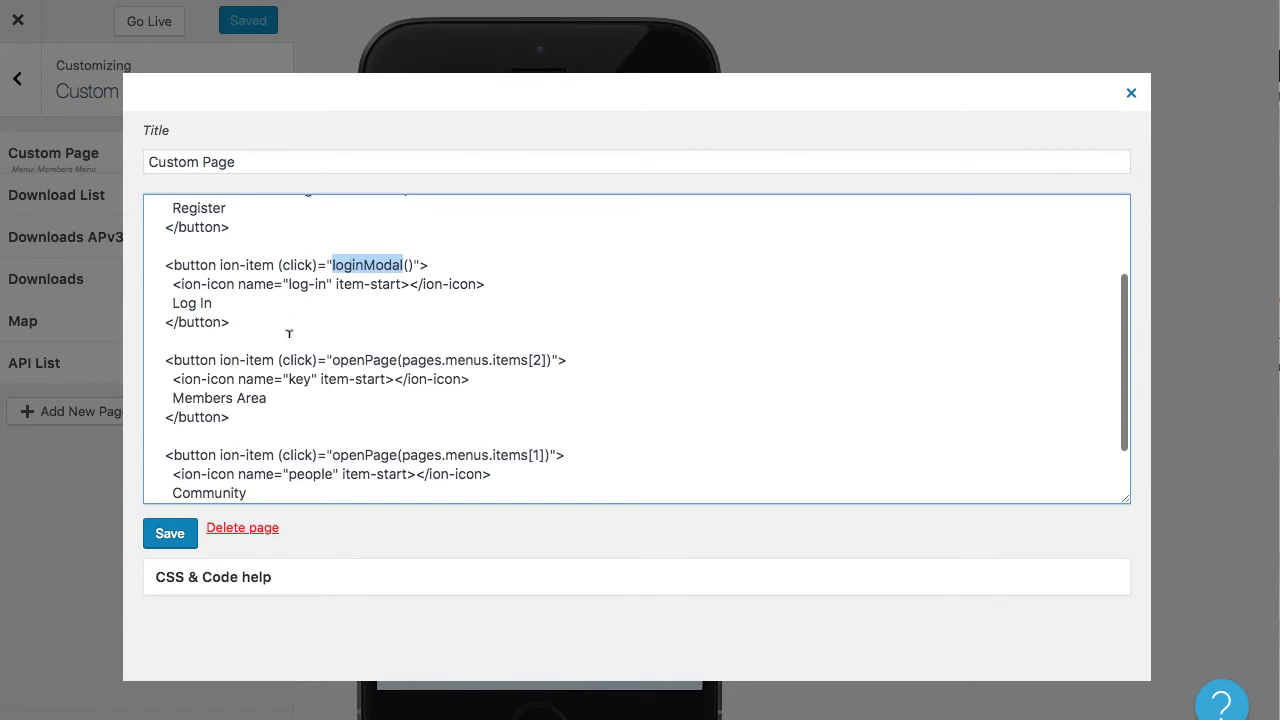
scroll(289, 333, "down", 2)
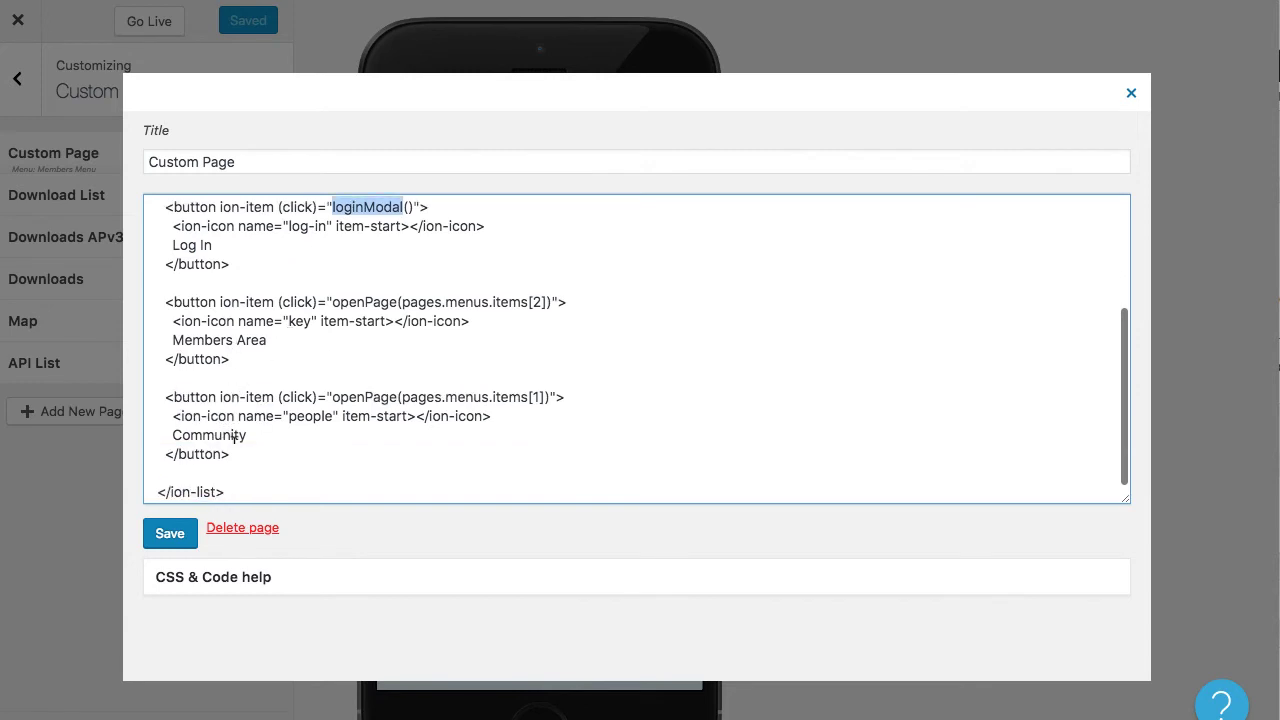
scroll(234, 437, "up", 5)
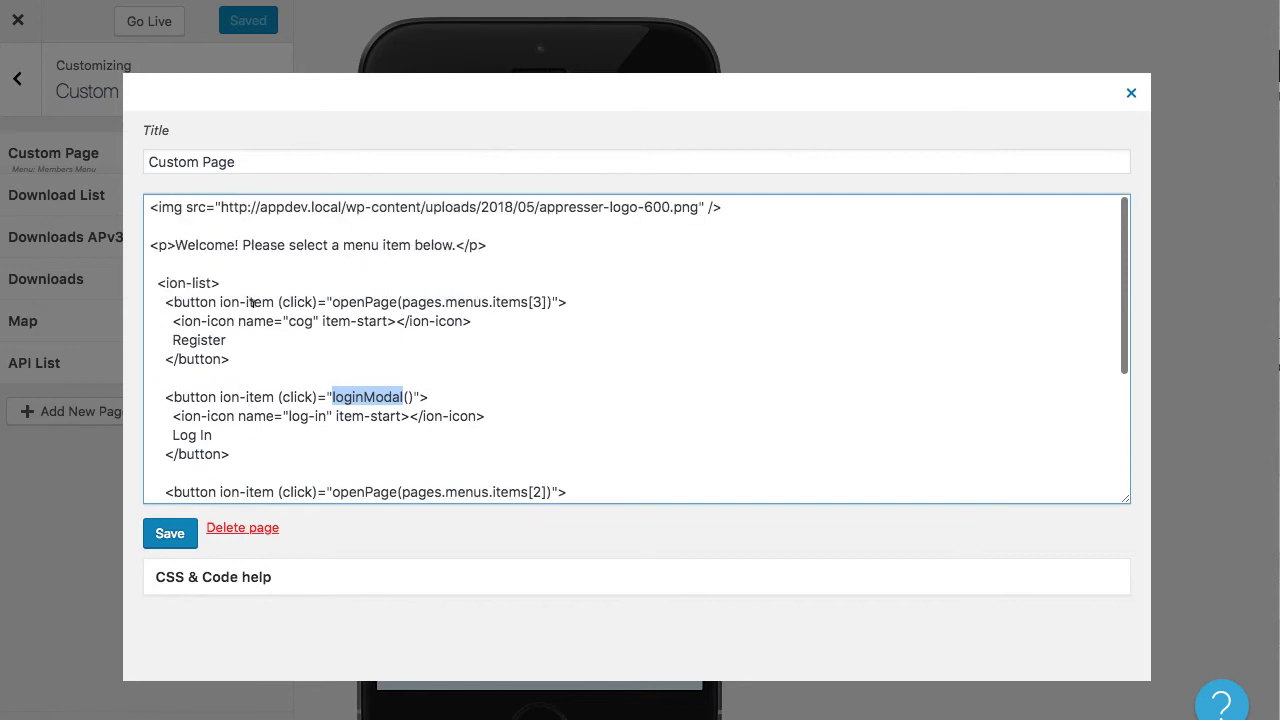
scroll(224, 298, "down", 3)
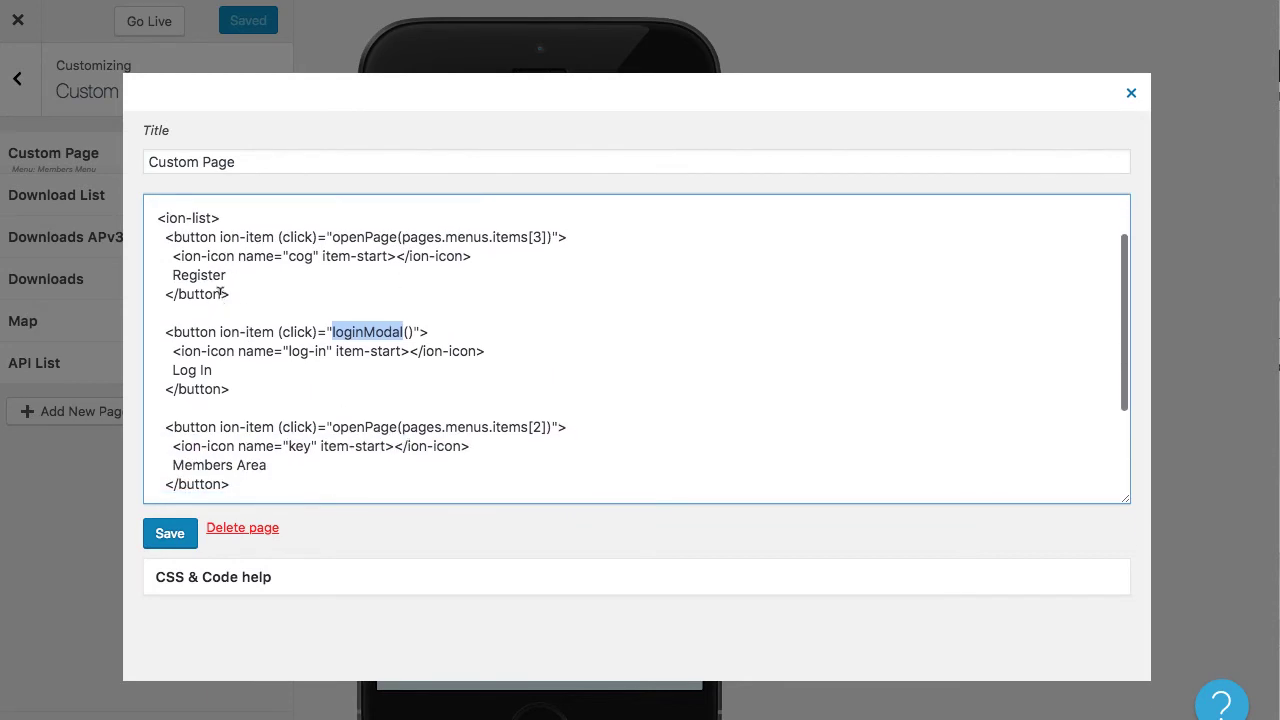
scroll(208, 268, "down", 1)
scroll(208, 268, "up", 1)
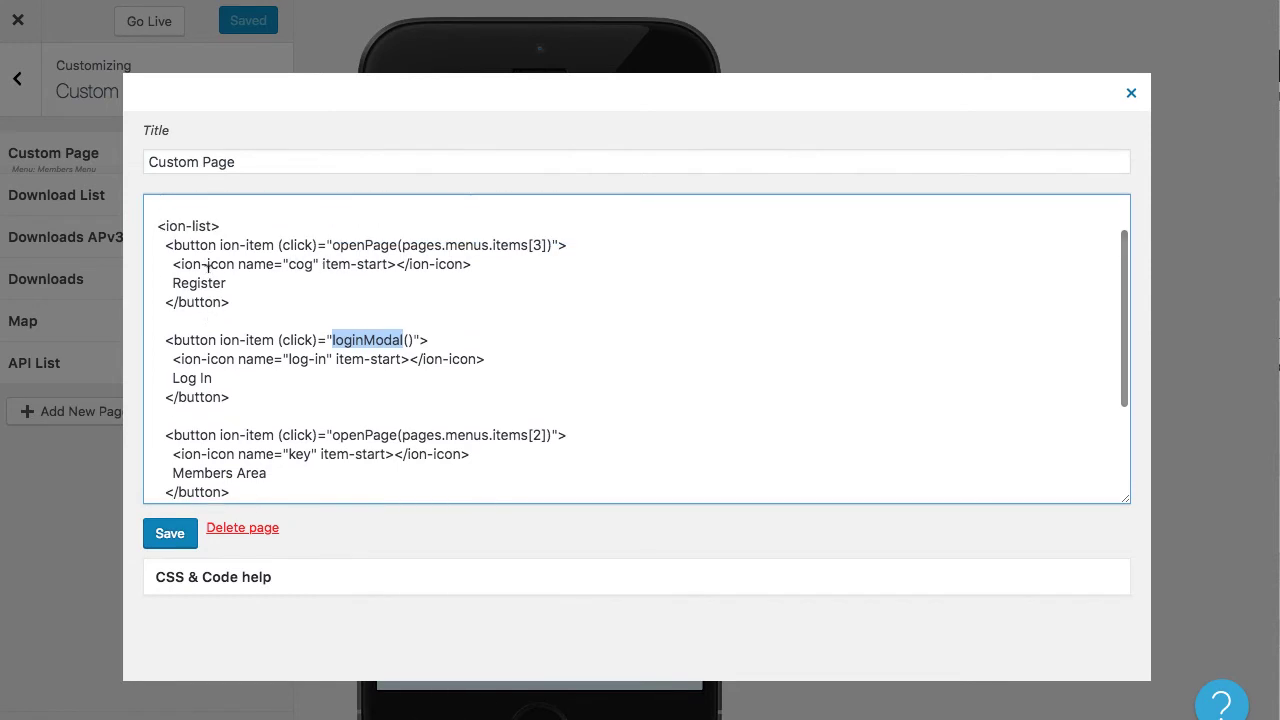
scroll(208, 266, "down", 3)
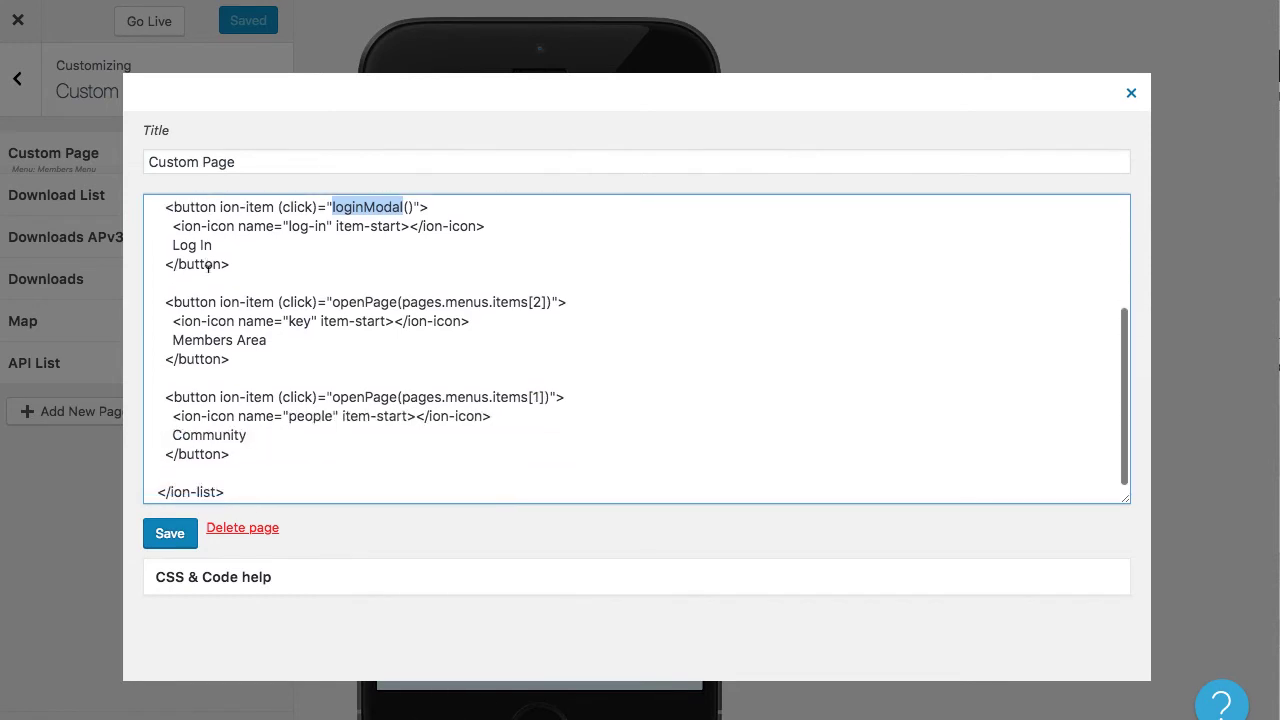
double_click(193, 434)
left_click(240, 414)
double_click(215, 435)
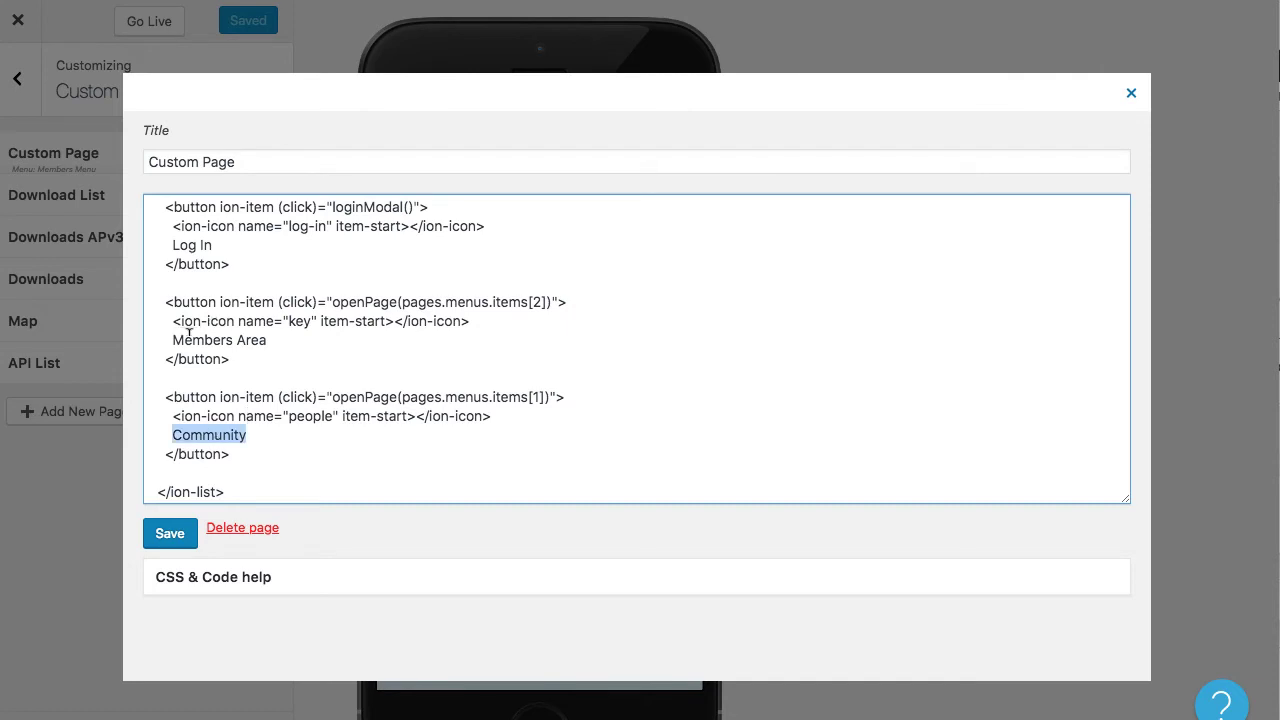
scroll(257, 345, "up", 2)
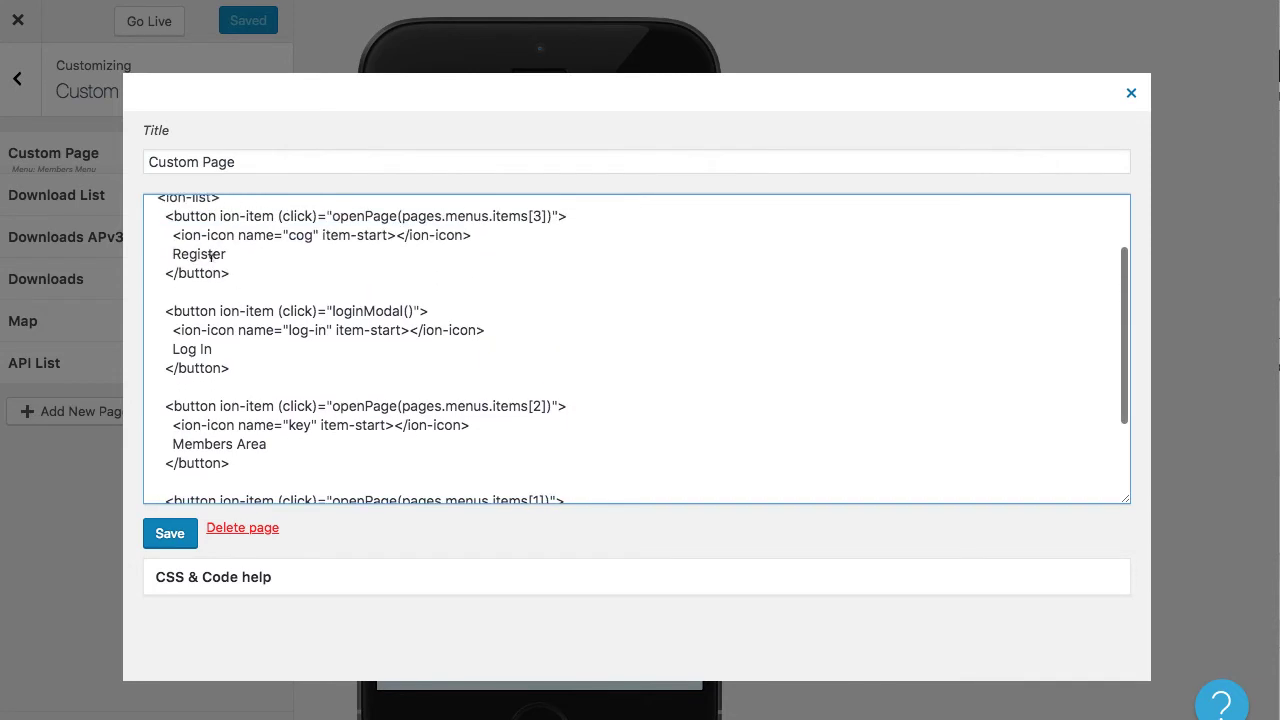
left_click(106, 432)
- Go to Menus > Members Menu and bring up the Add Items panel
left_click(18, 82)
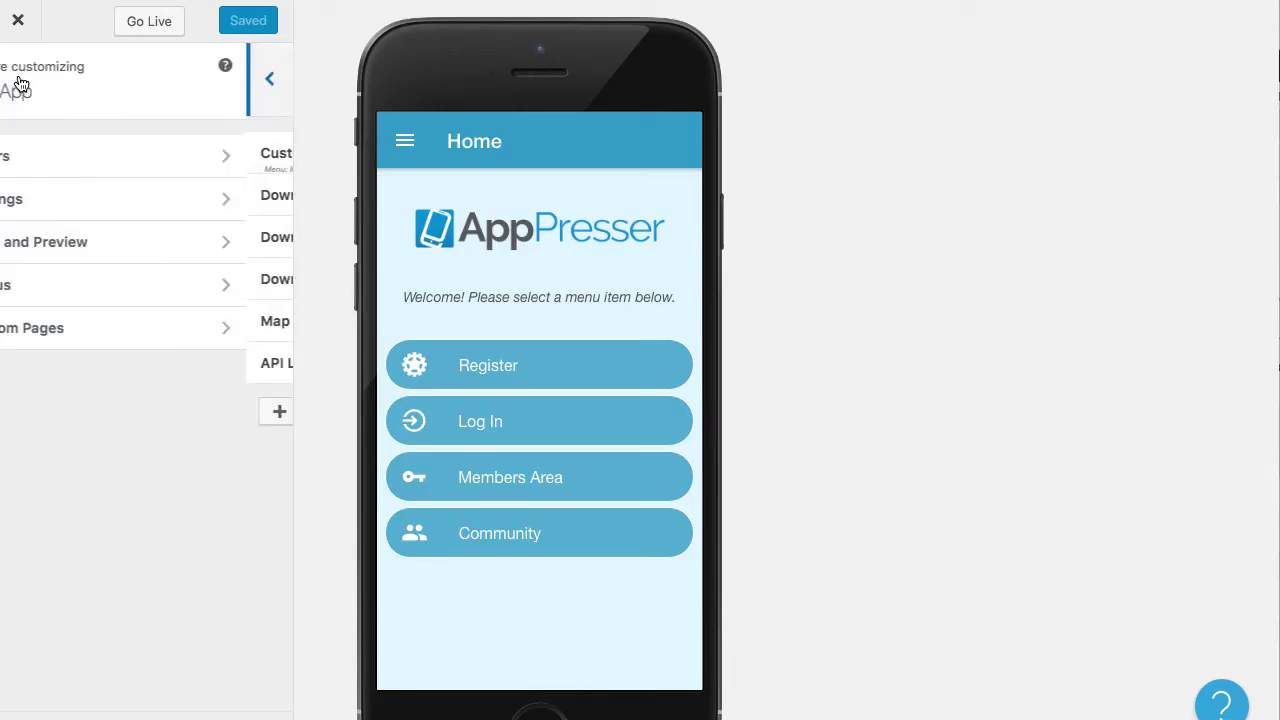
left_click(117, 287)
left_click(123, 271)
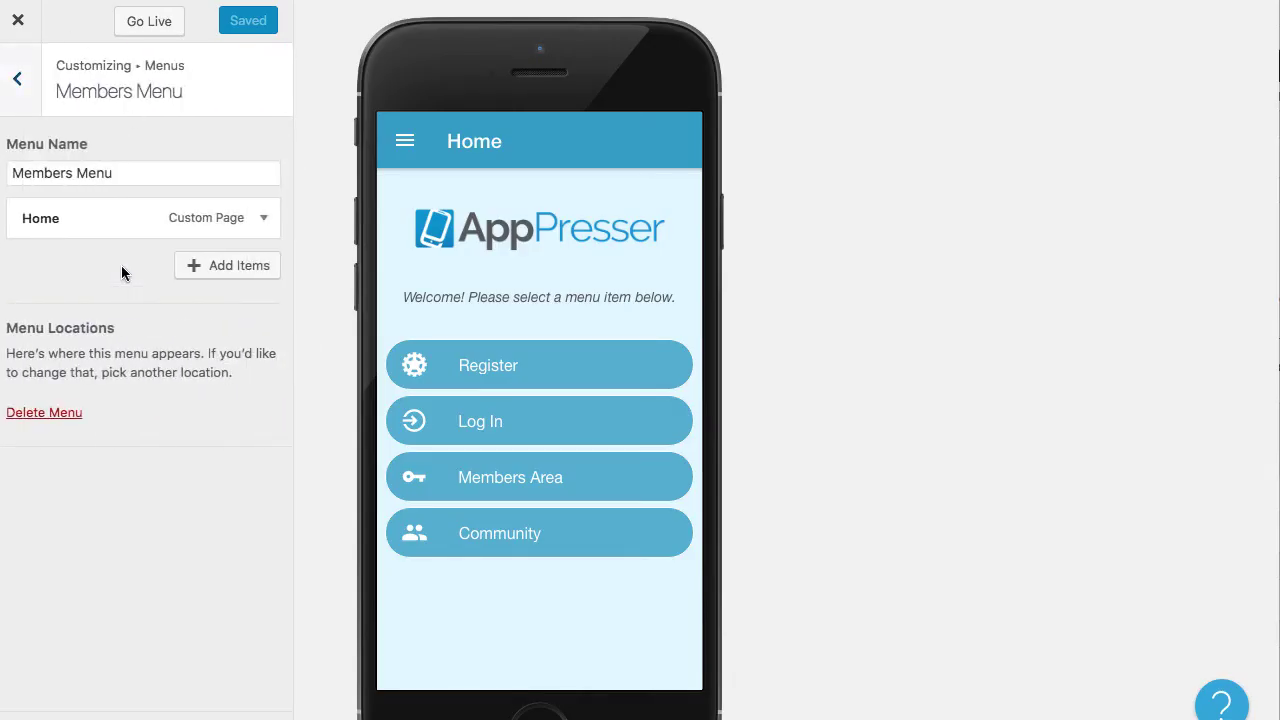
left_click(233, 270)
scroll(391, 232, "down", 8)
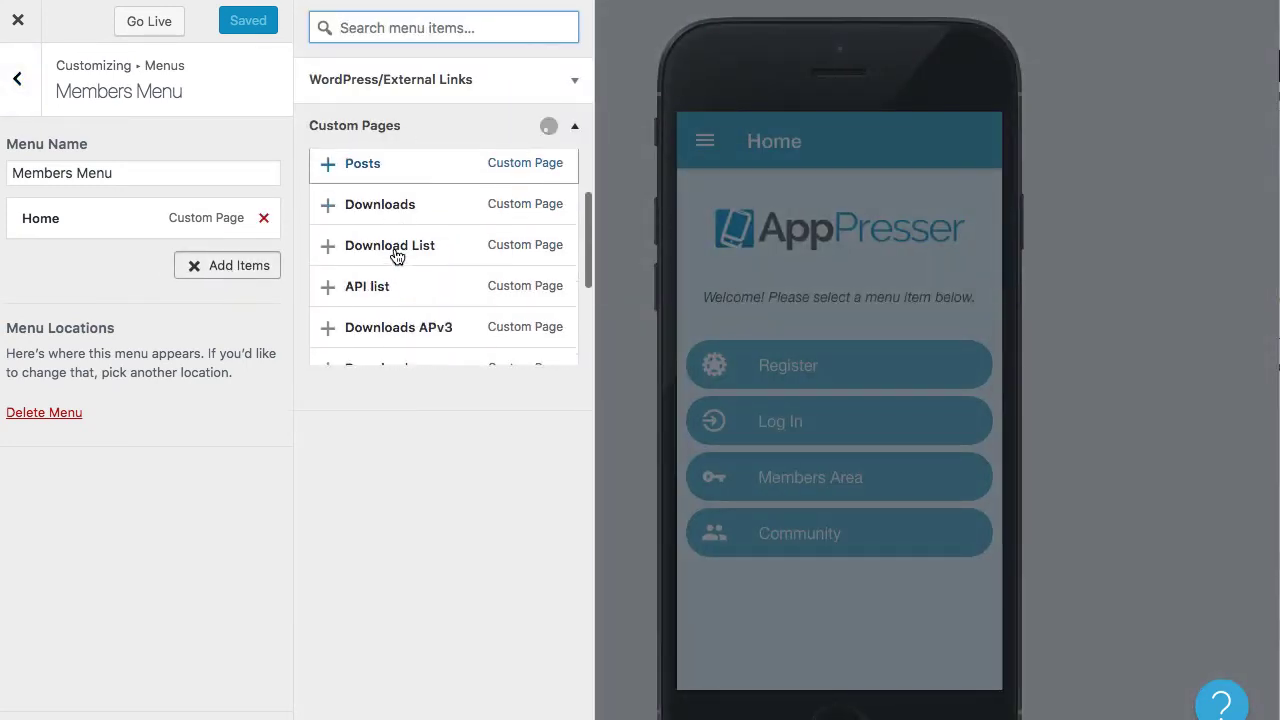
scroll(395, 260, "down", 4)
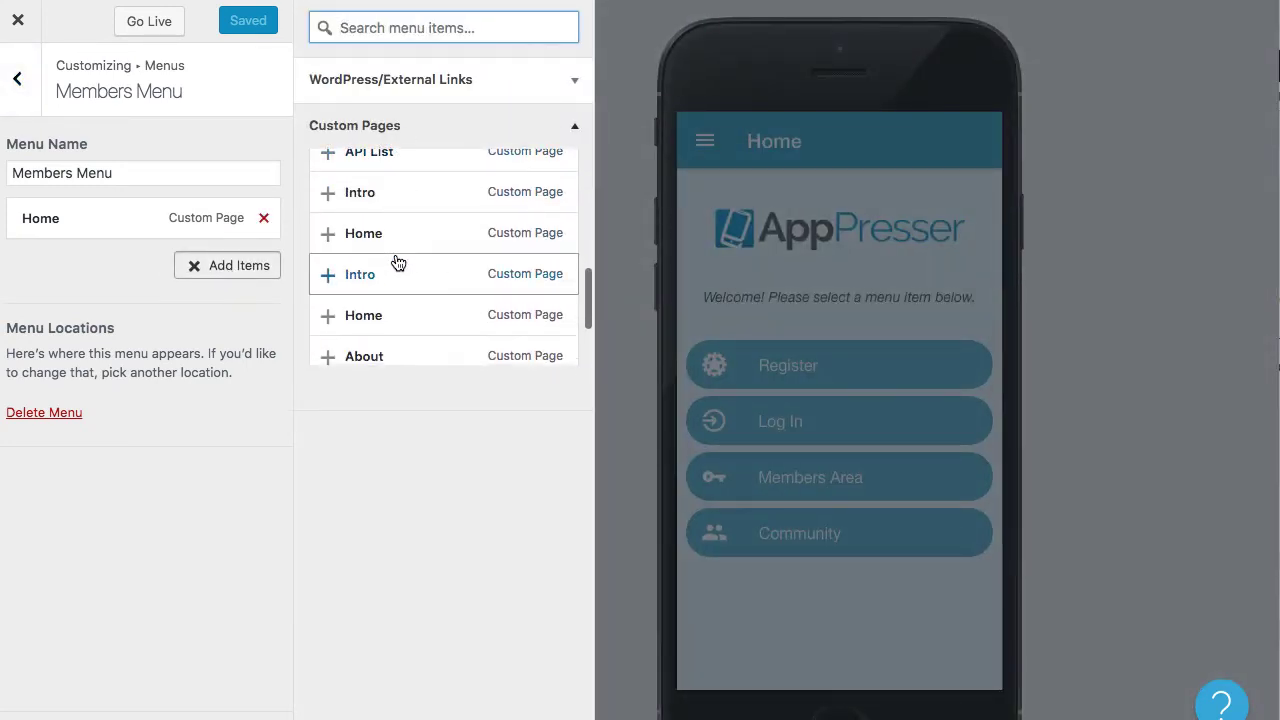
scroll(395, 260, "up", 10)
left_click(411, 83)
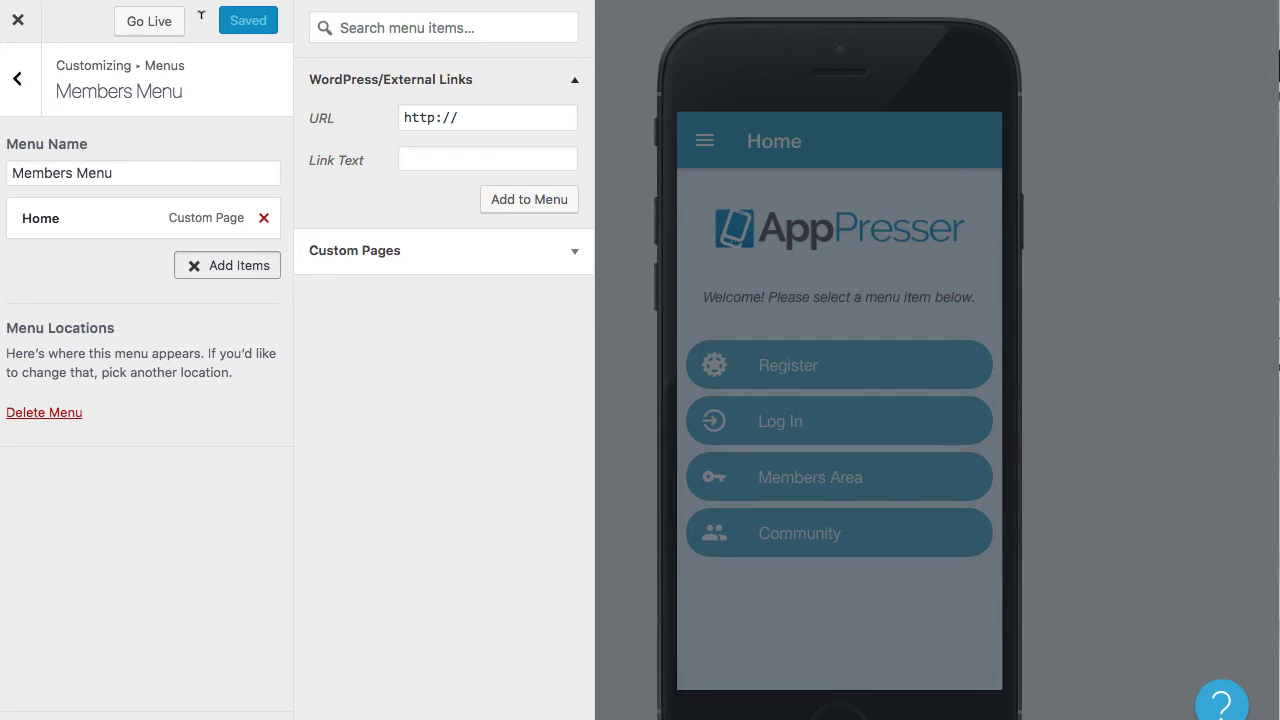
triple_click(432, 117)
type("https://appdev.local/")
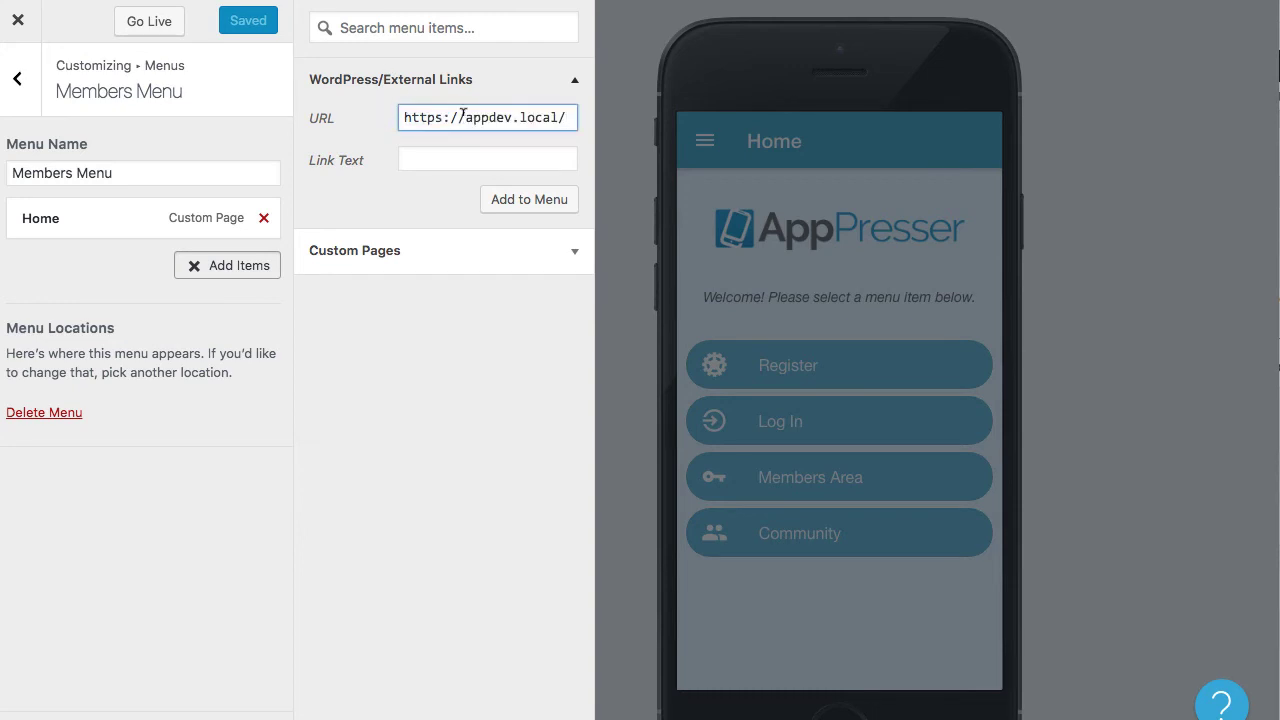
type("activity")
key("Tab")
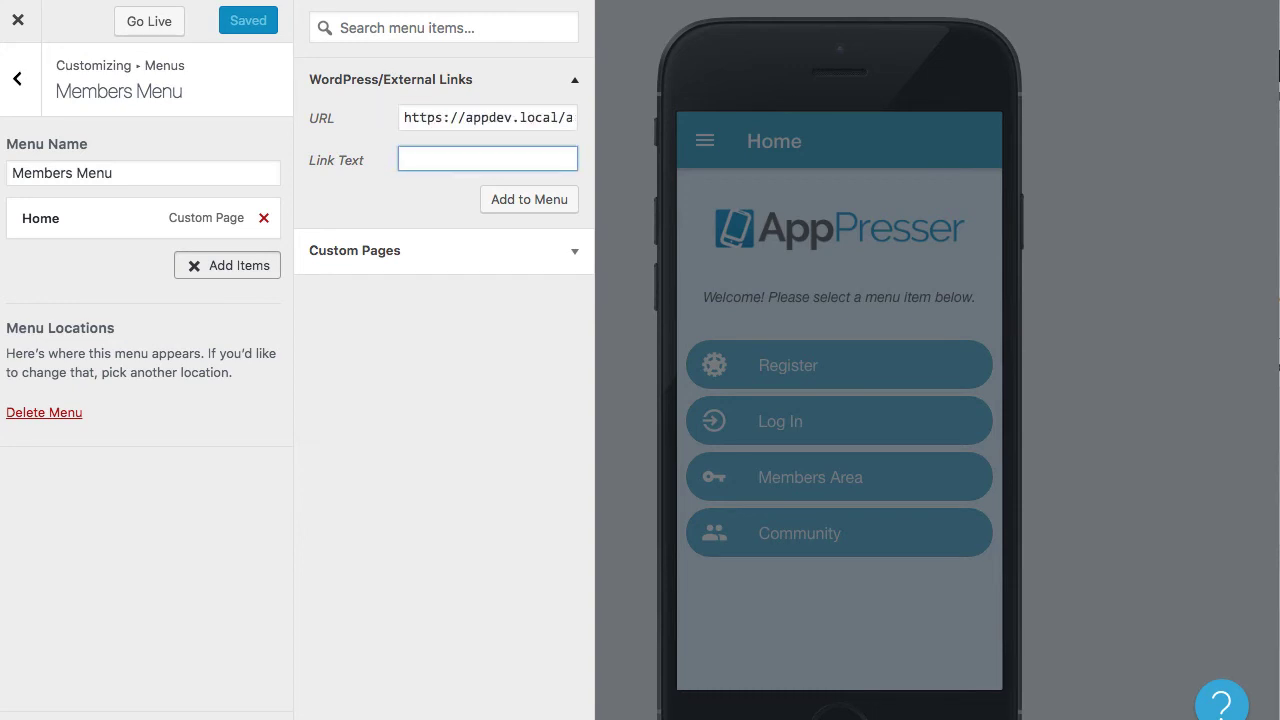
type("Activity")
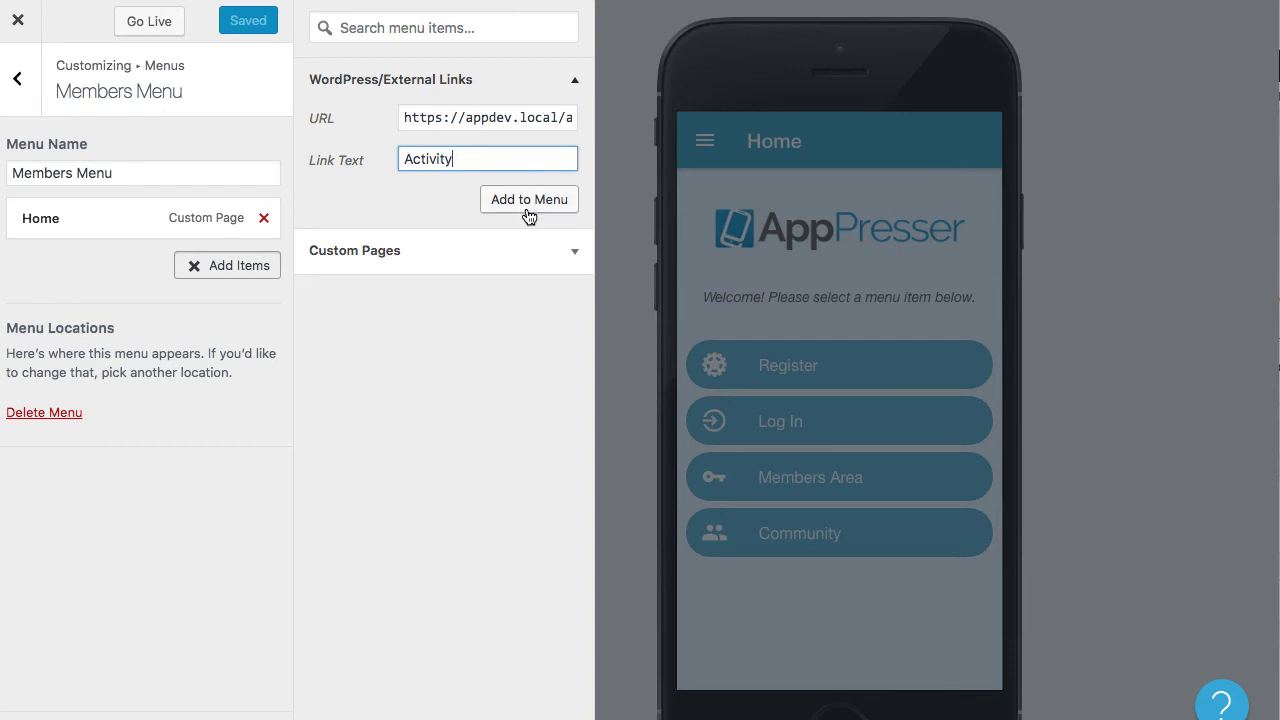
left_click(529, 205)
- Give the Activity menu item the icon class list
left_click(141, 263)
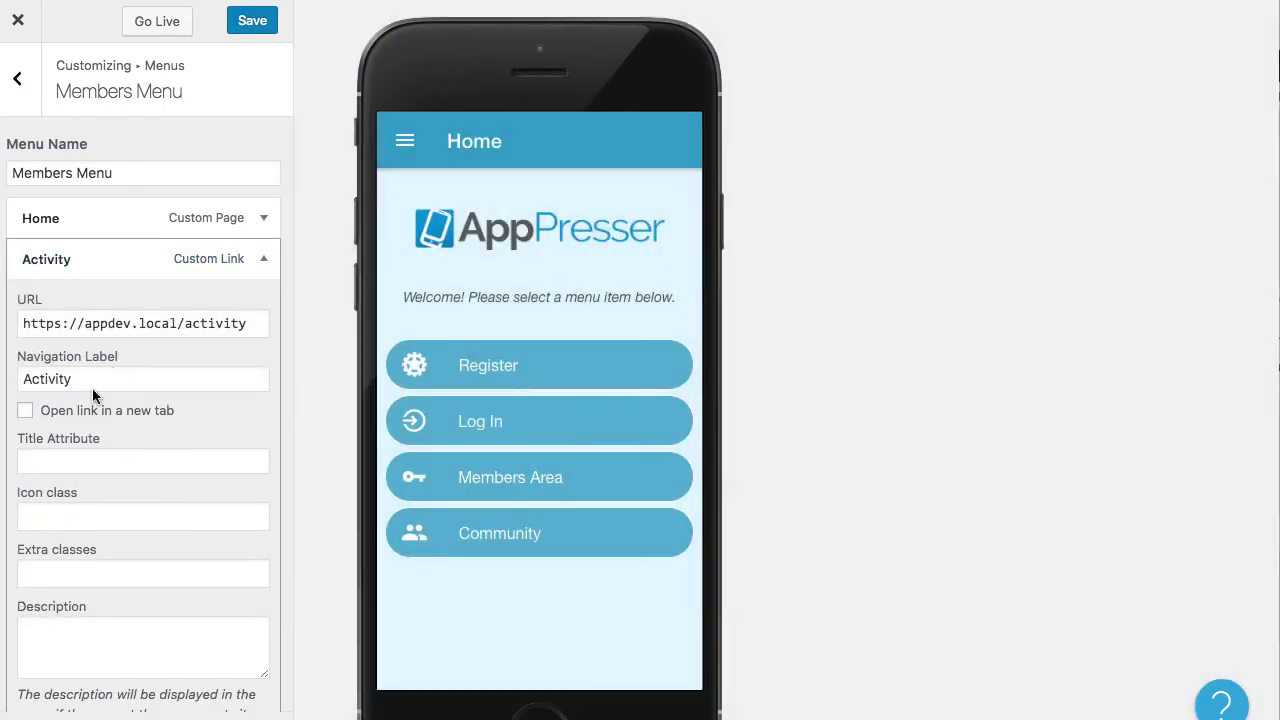
left_click(59, 515)
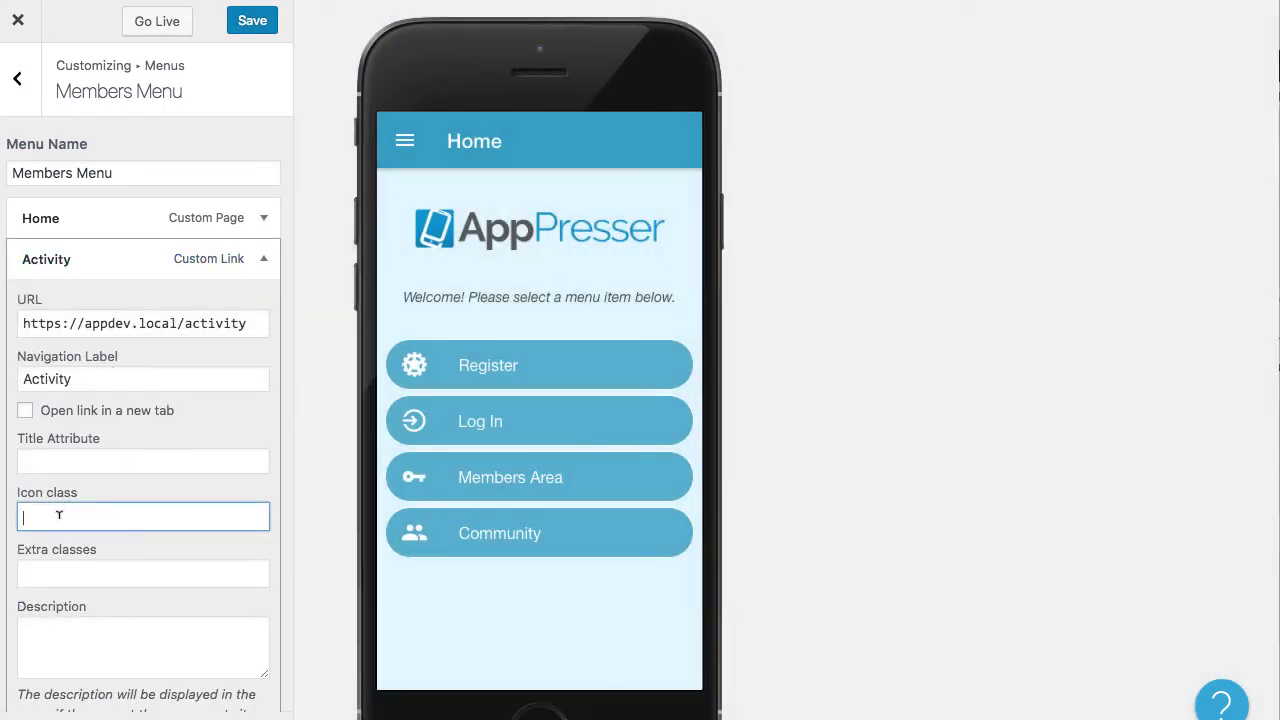
type("list")
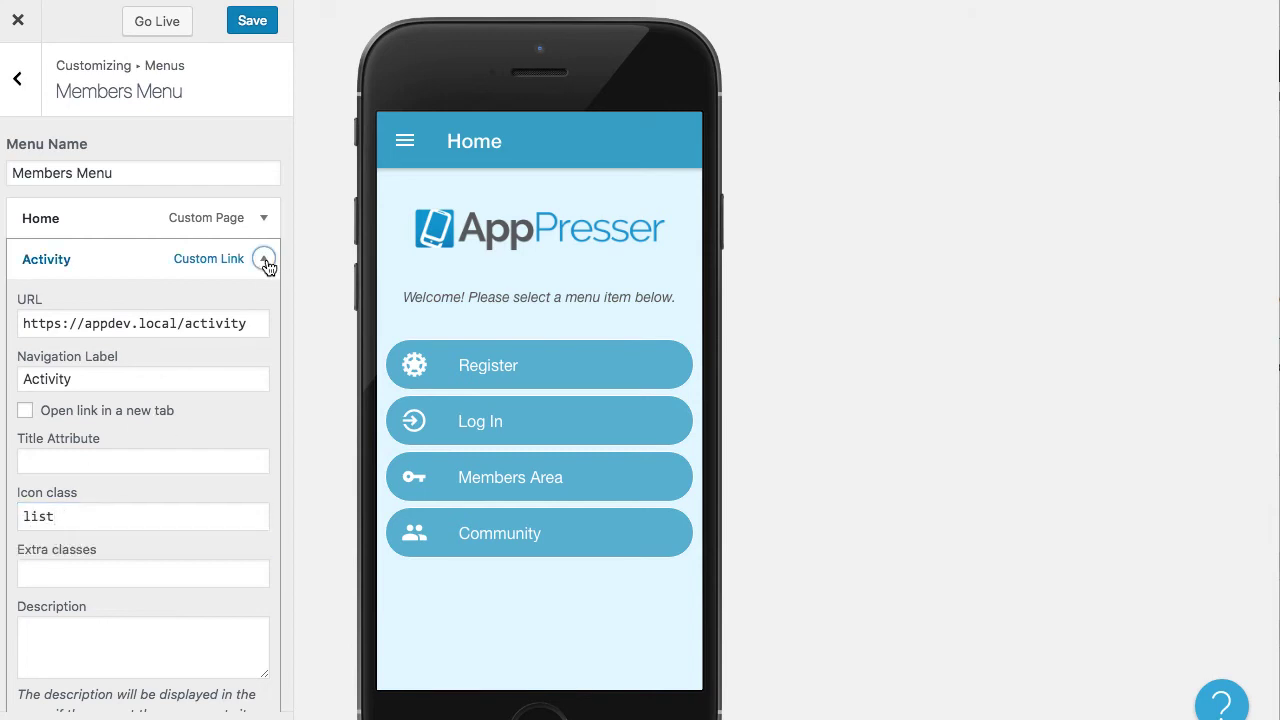
left_click(264, 259)
left_click(238, 309)
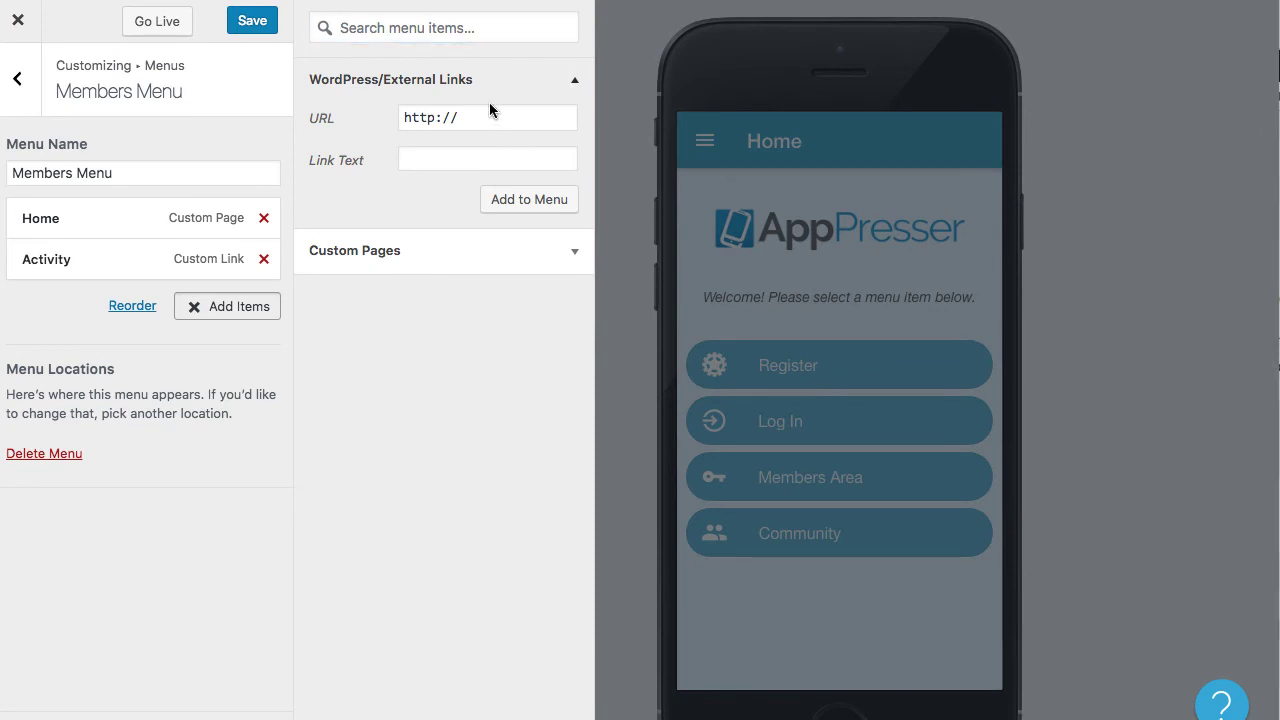
- Add a Members Area custom link pointing to the content-restricted page
left_click(414, 120)
left_click_drag(414, 120, 466, 120)
type("https://appdev.local/content-restricted")
left_click(462, 158)
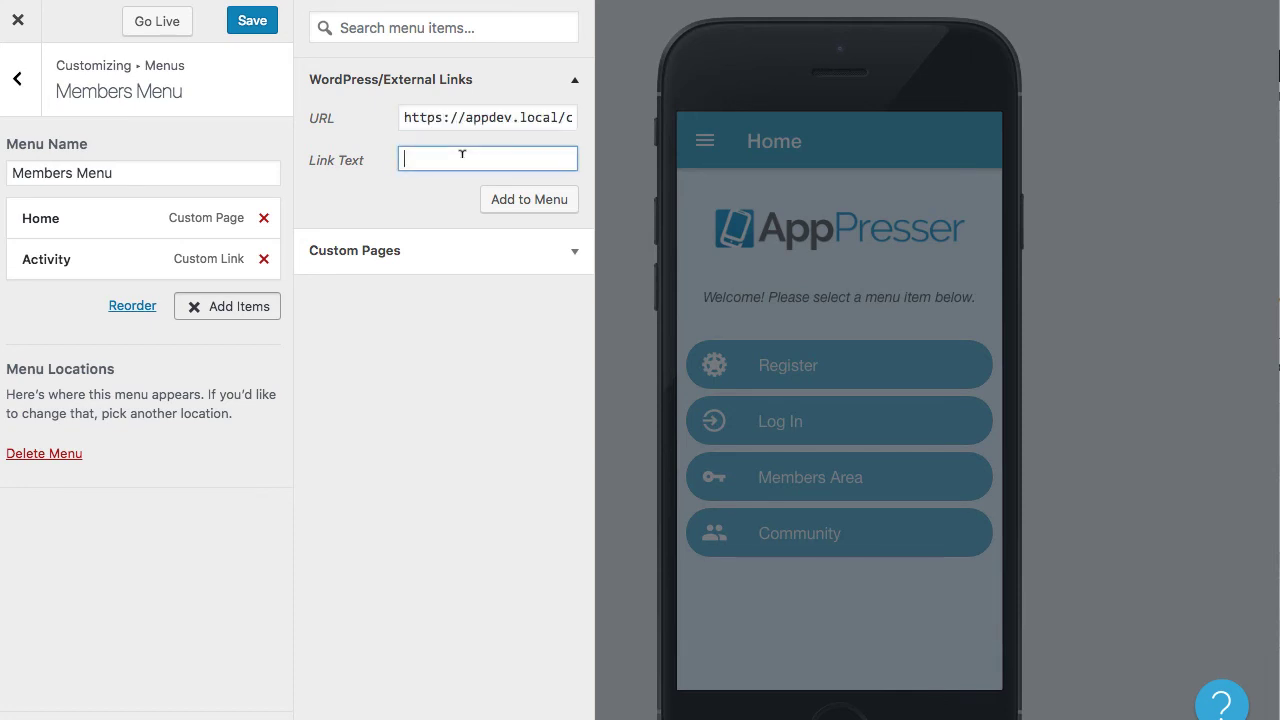
type("Membesd")
key("BackSpace")
key("BackSpace")
left_click(529, 199)
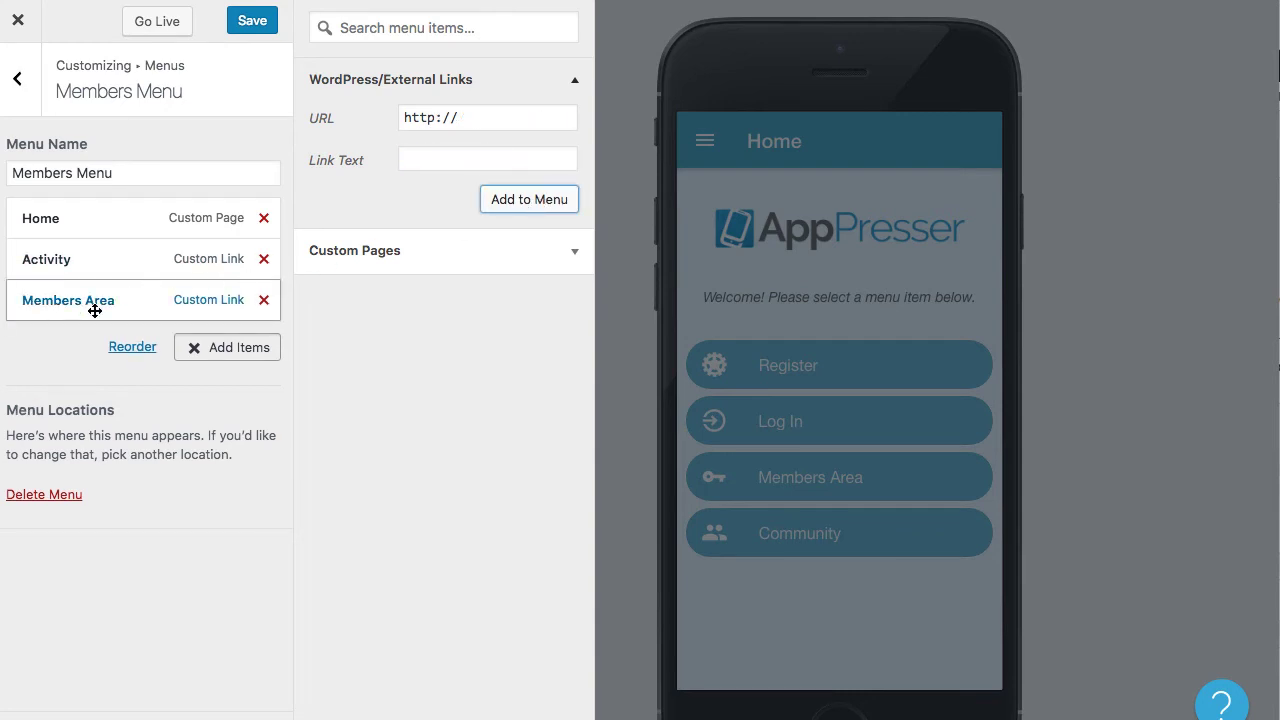
- Set the Members Area item's icon class to key
left_click(94, 310)
left_click(88, 555)
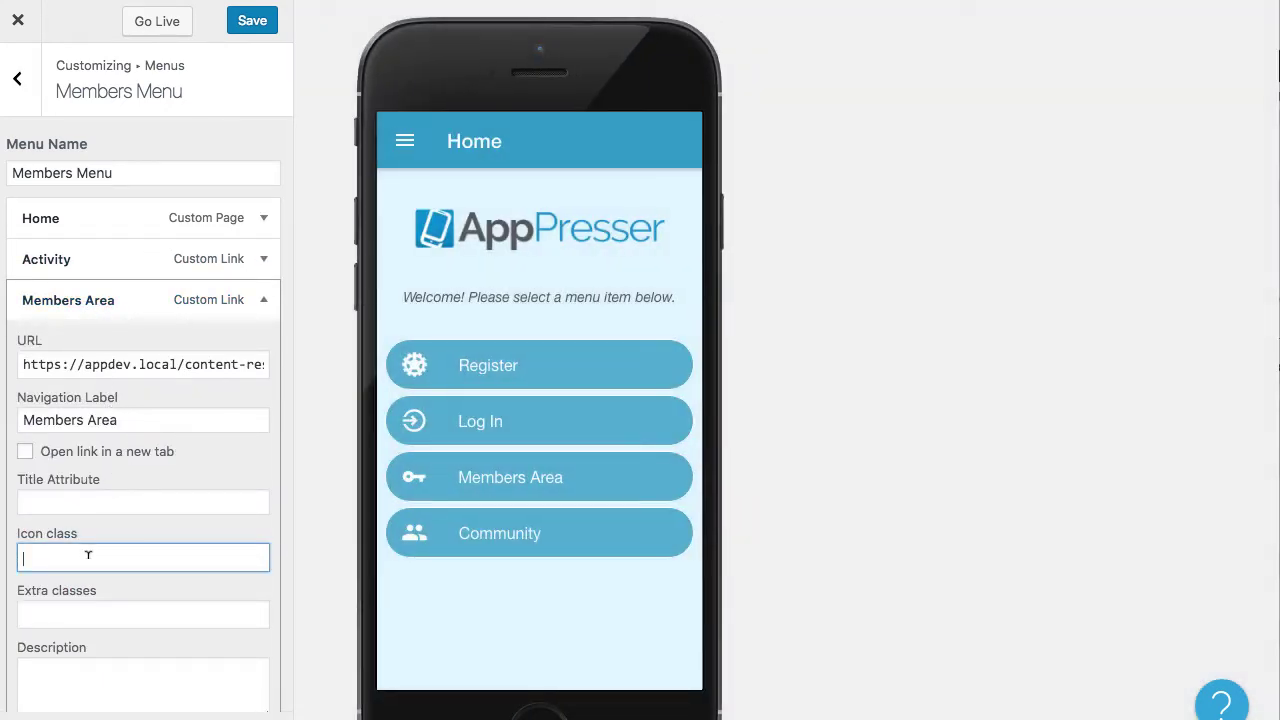
type("key")
left_click(233, 299)
left_click(222, 347)
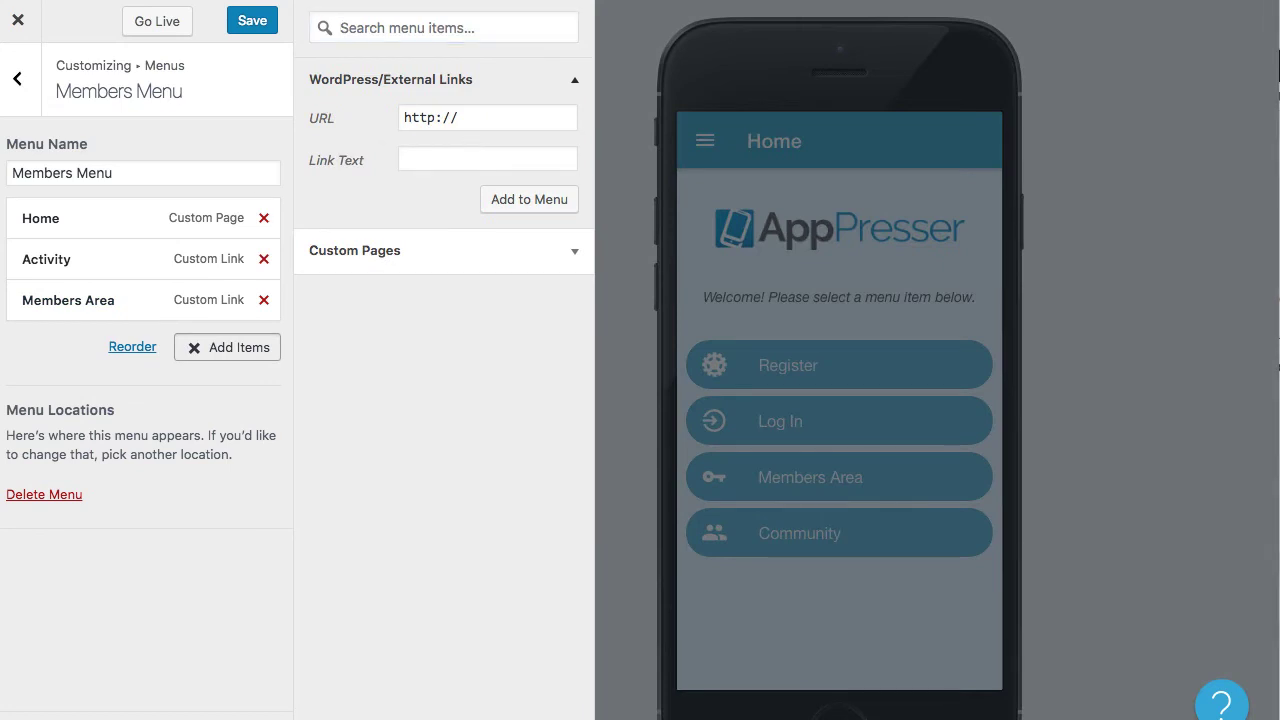
- Add a Register custom link pointing to the register-rcp page
left_click(480, 118)
key("super+v")
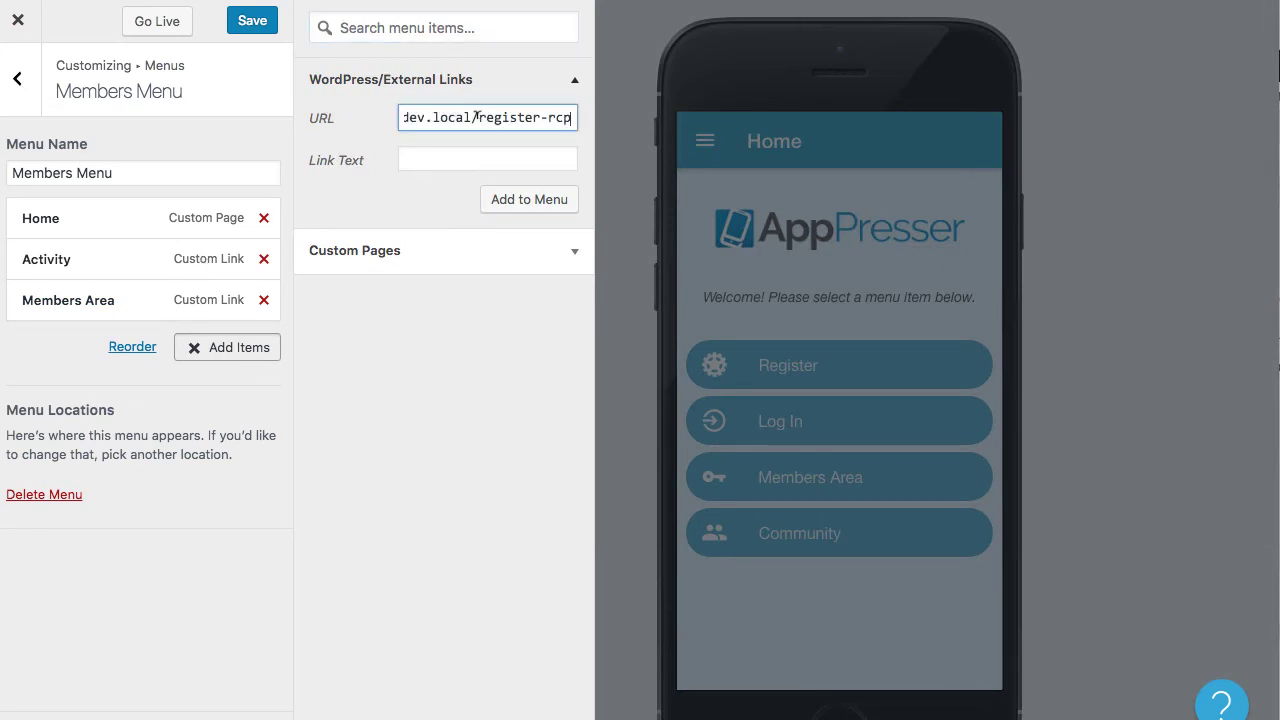
left_click(446, 158)
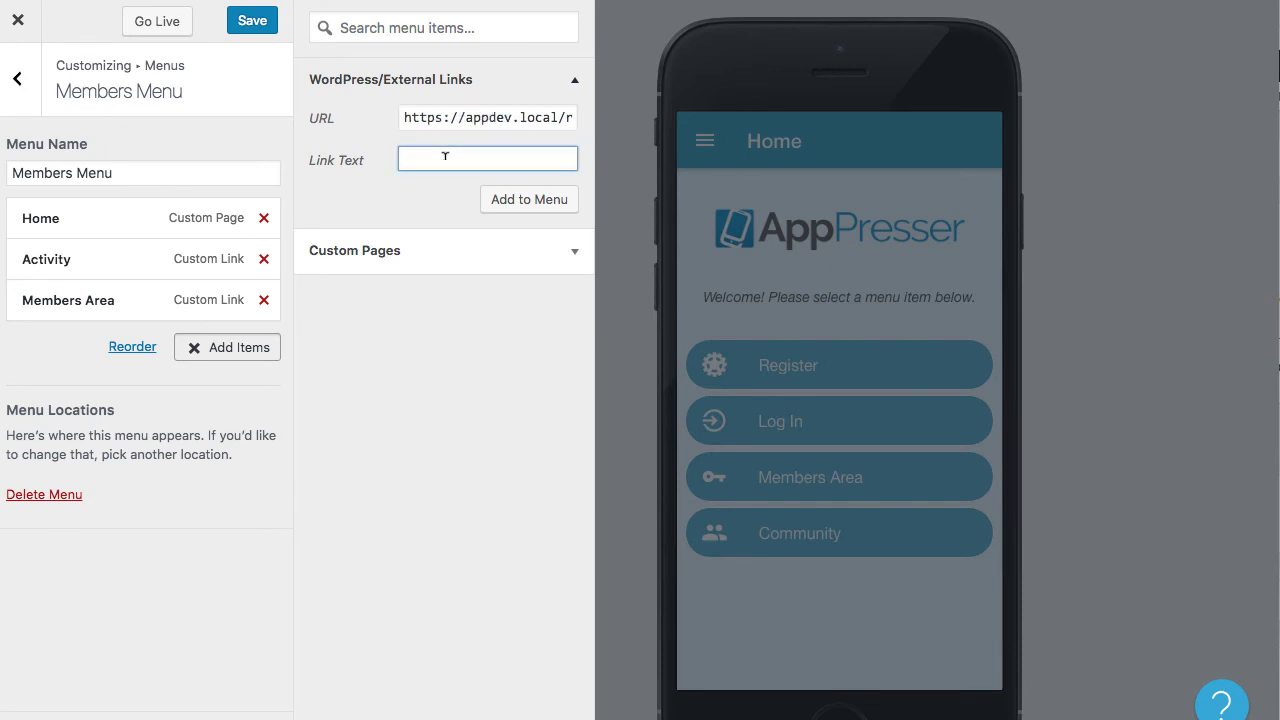
type("RE")
key("BackSpace")
type("egisteratio")
key("BackSpace")
key("BackSpace")
key("BackSpace")
key("BackSpace")
key("BackSpace")
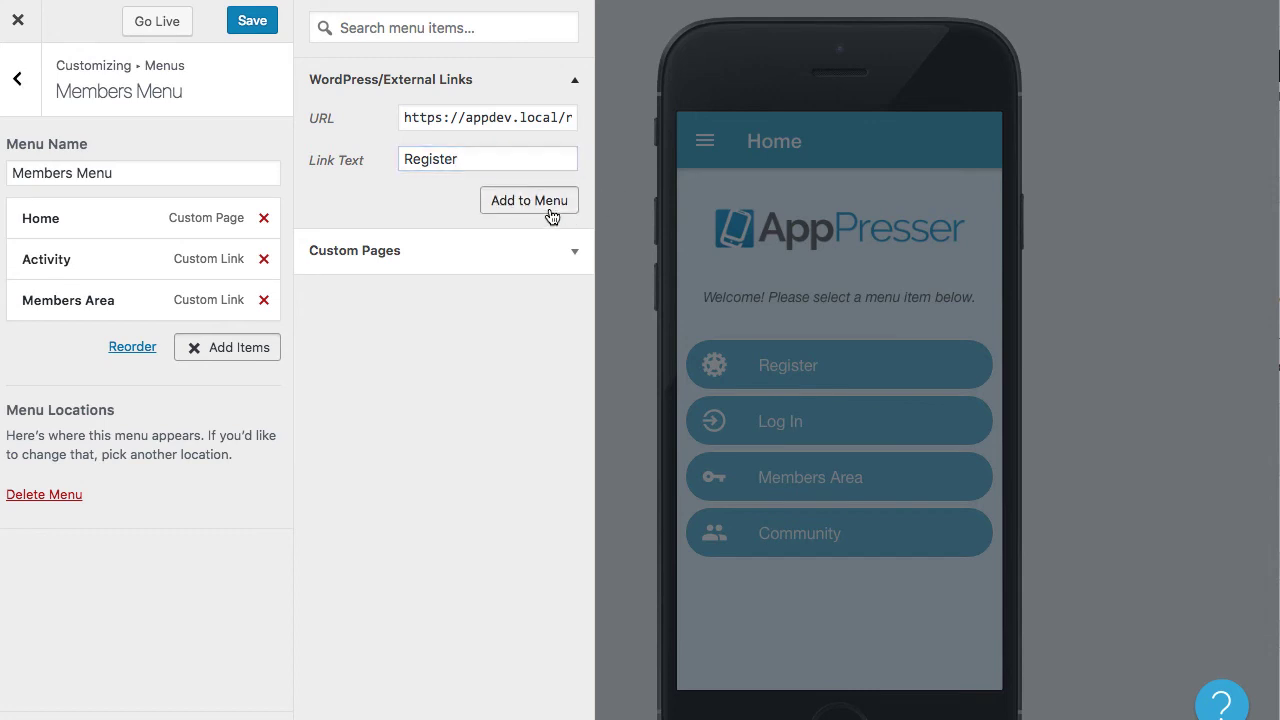
left_click(549, 205)
- Set the Register item's icon class to cog and save the menu
left_click(190, 340)
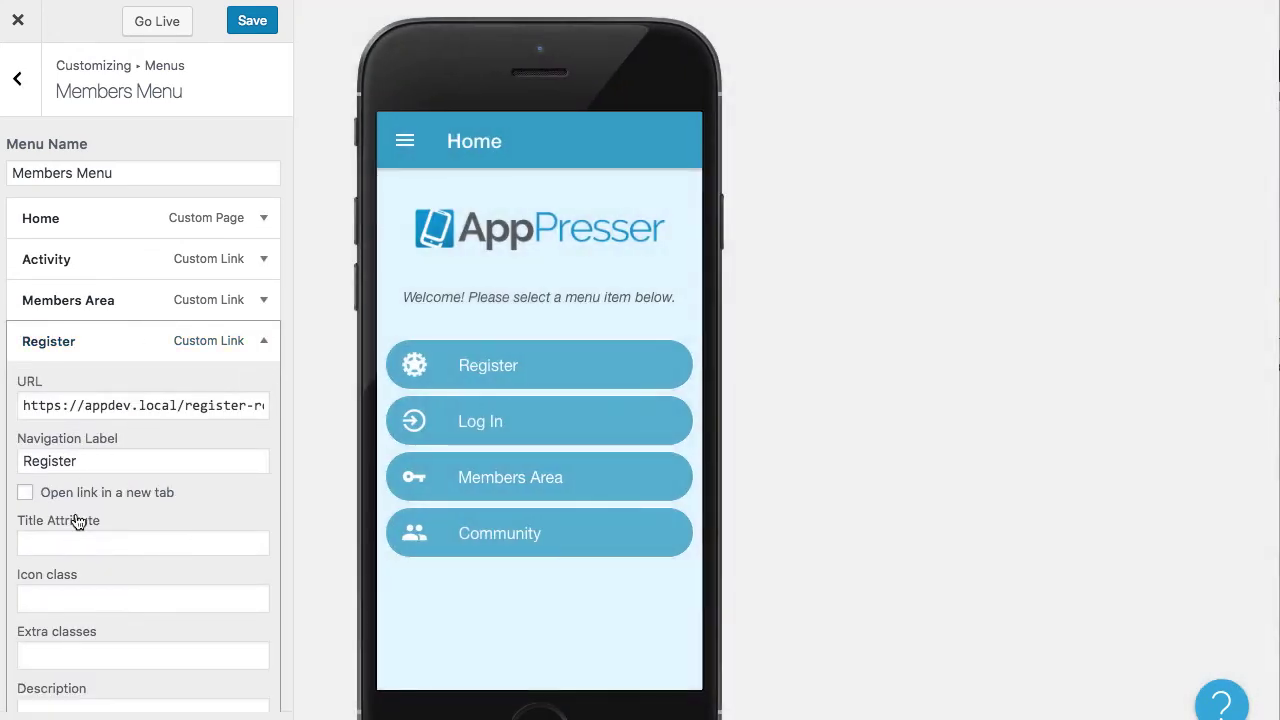
left_click(62, 590)
type("cog")
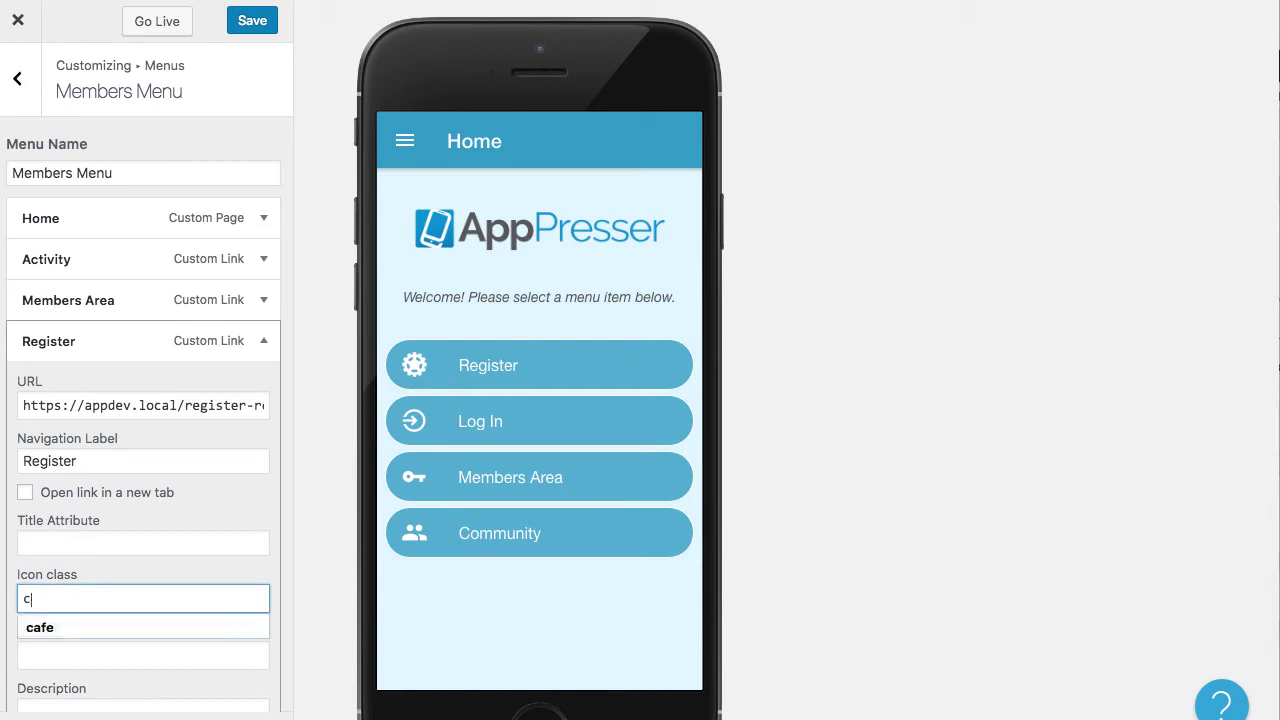
left_click(252, 20)
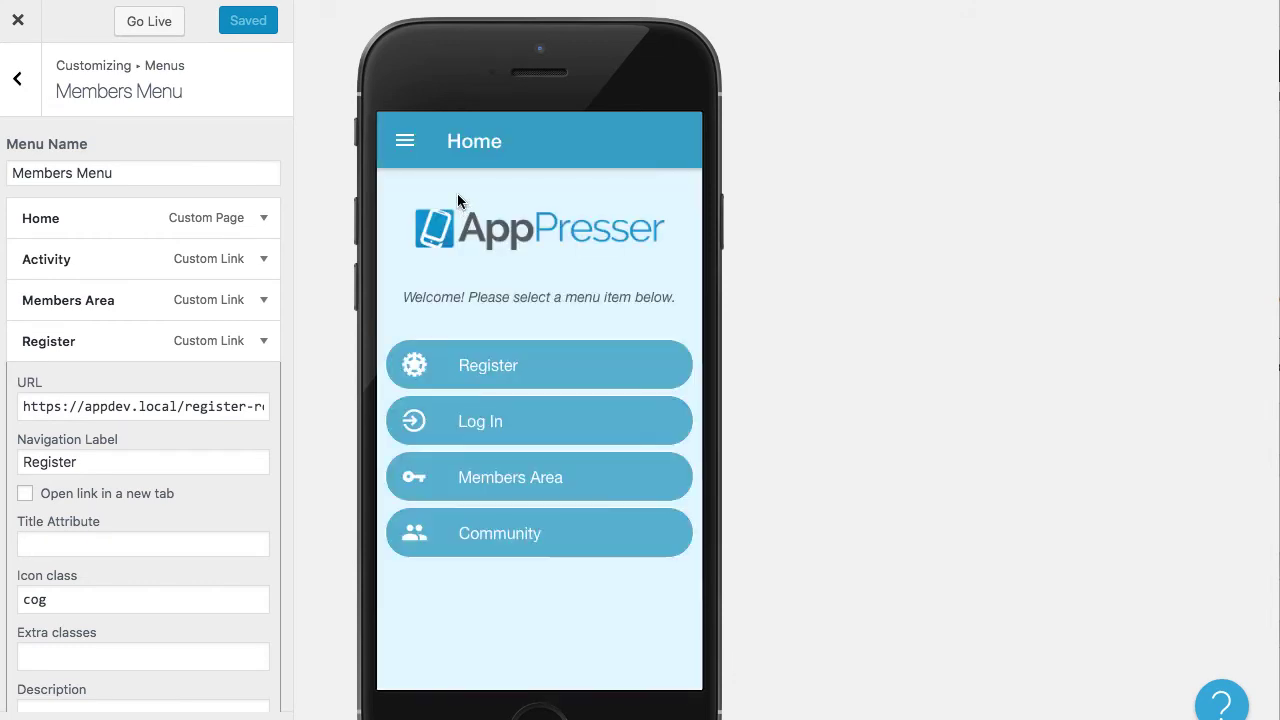
- In the preview, visit Register, Members Area and Activity, return Home, and collapse the Register item
left_click(405, 138)
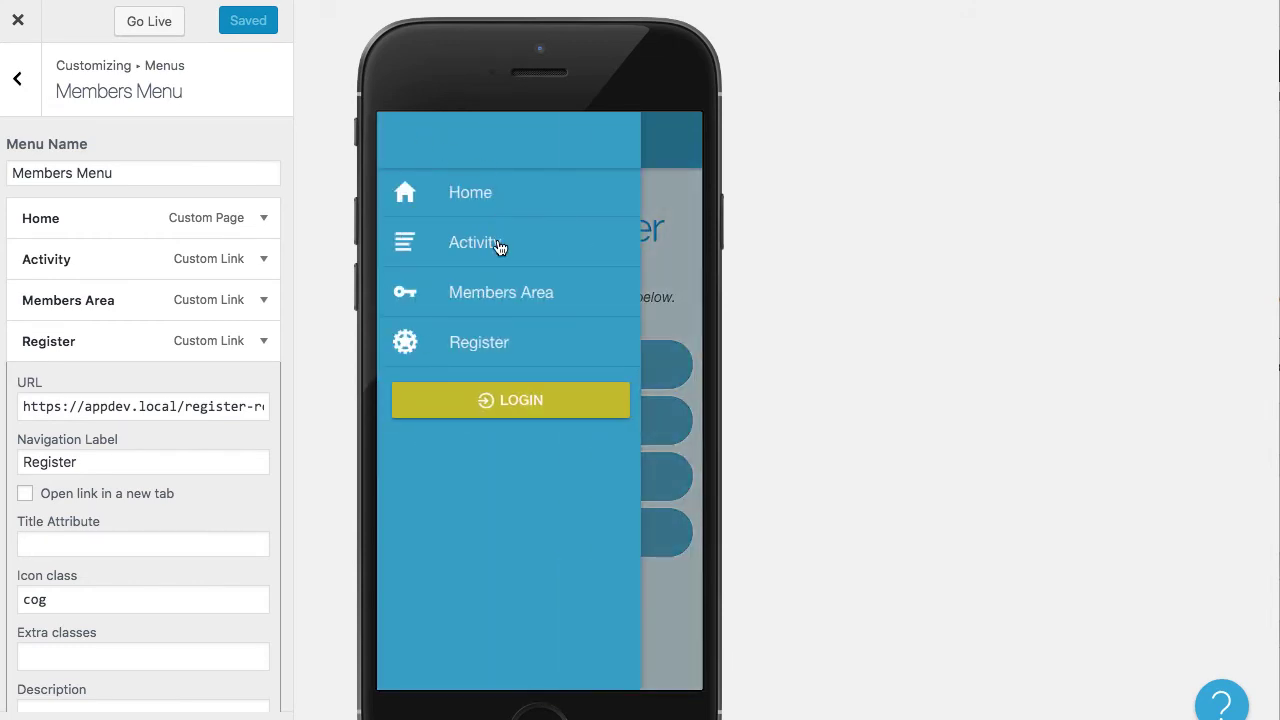
left_click(485, 345)
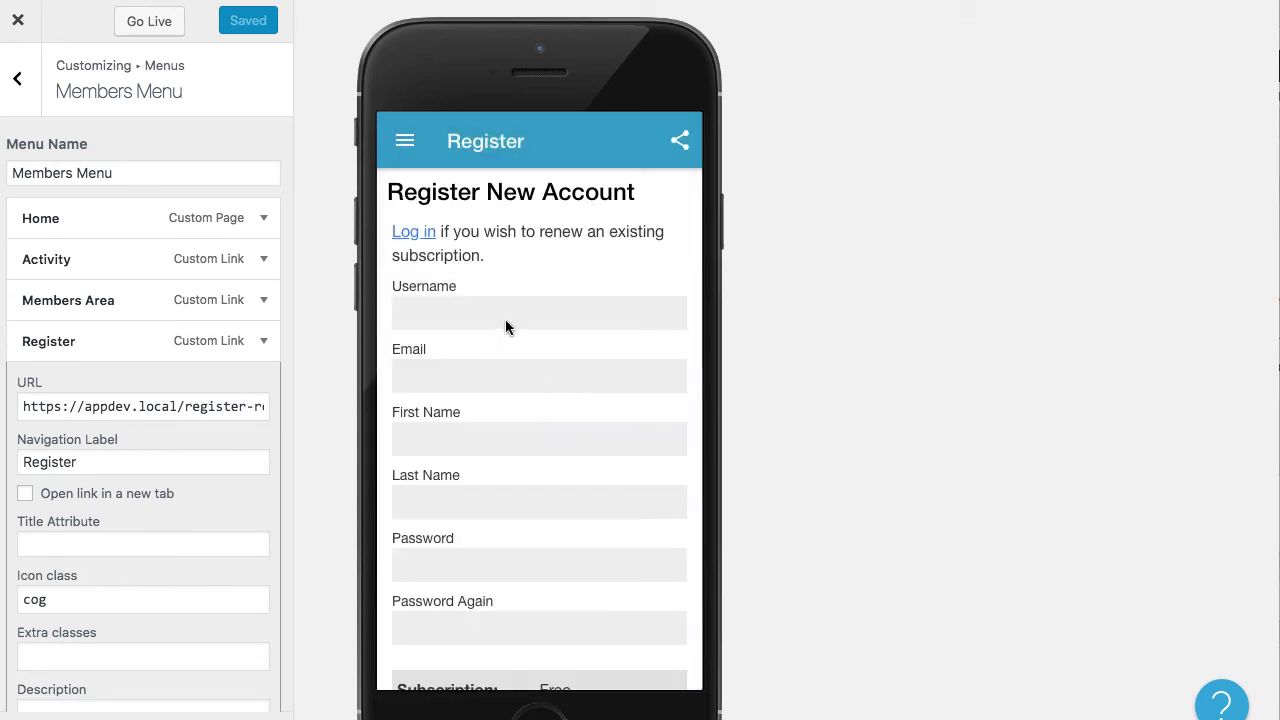
left_click(404, 145)
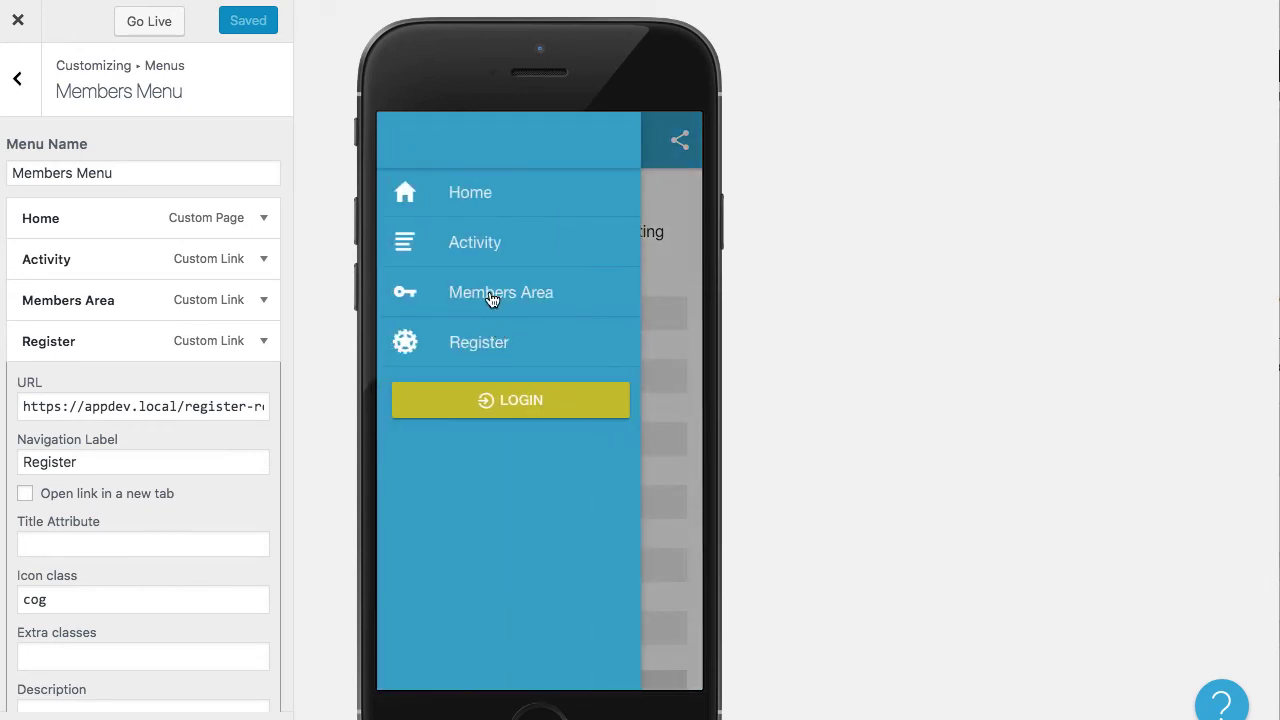
left_click(489, 295)
left_click(406, 142)
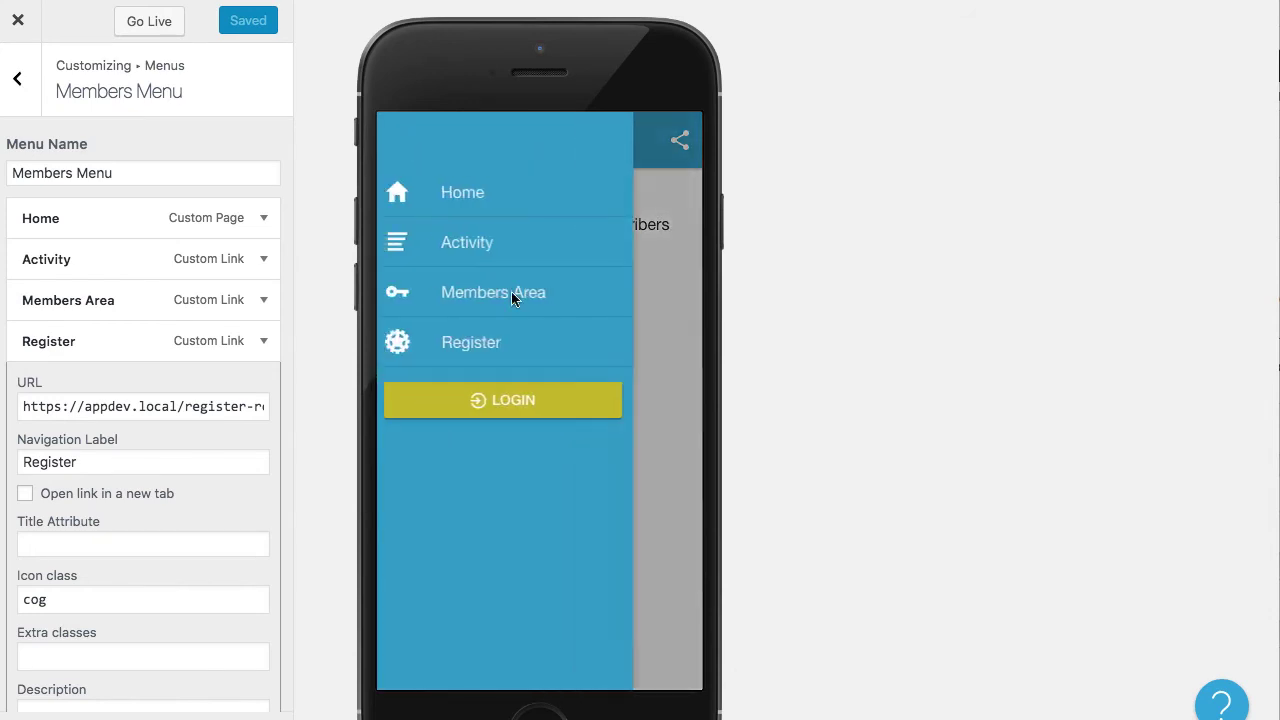
left_click(492, 245)
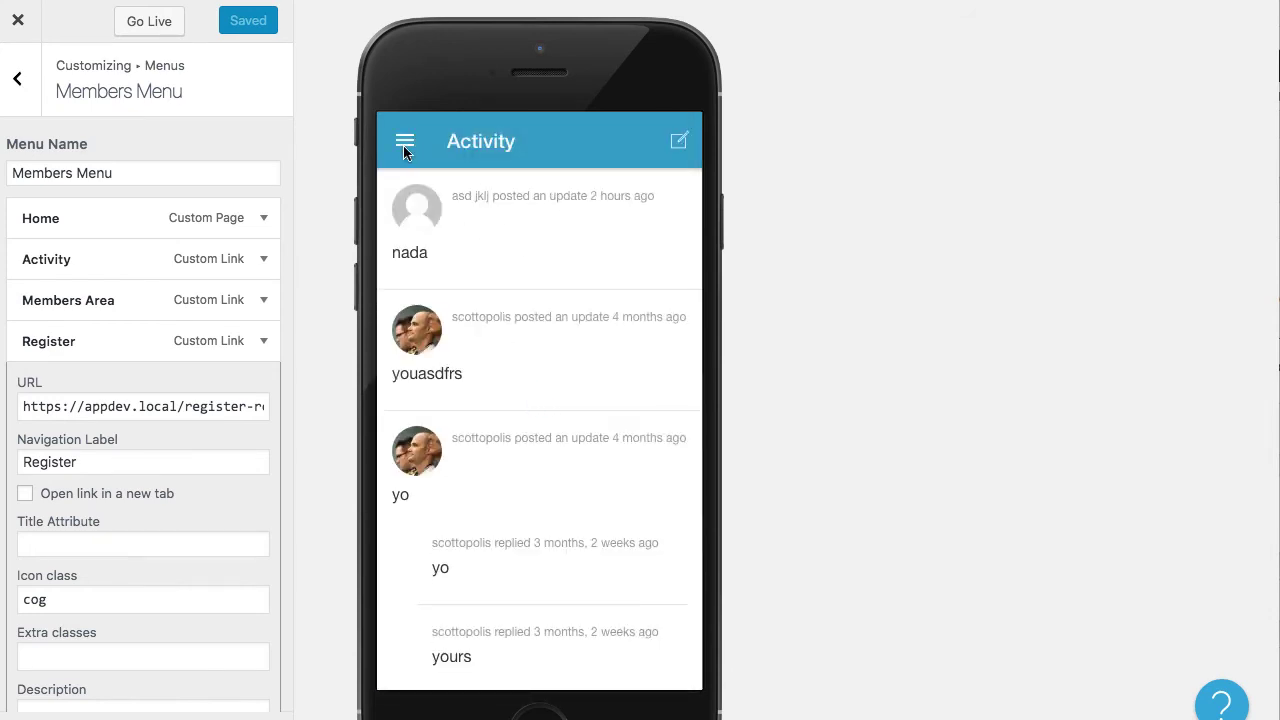
left_click(406, 142)
left_click(466, 200)
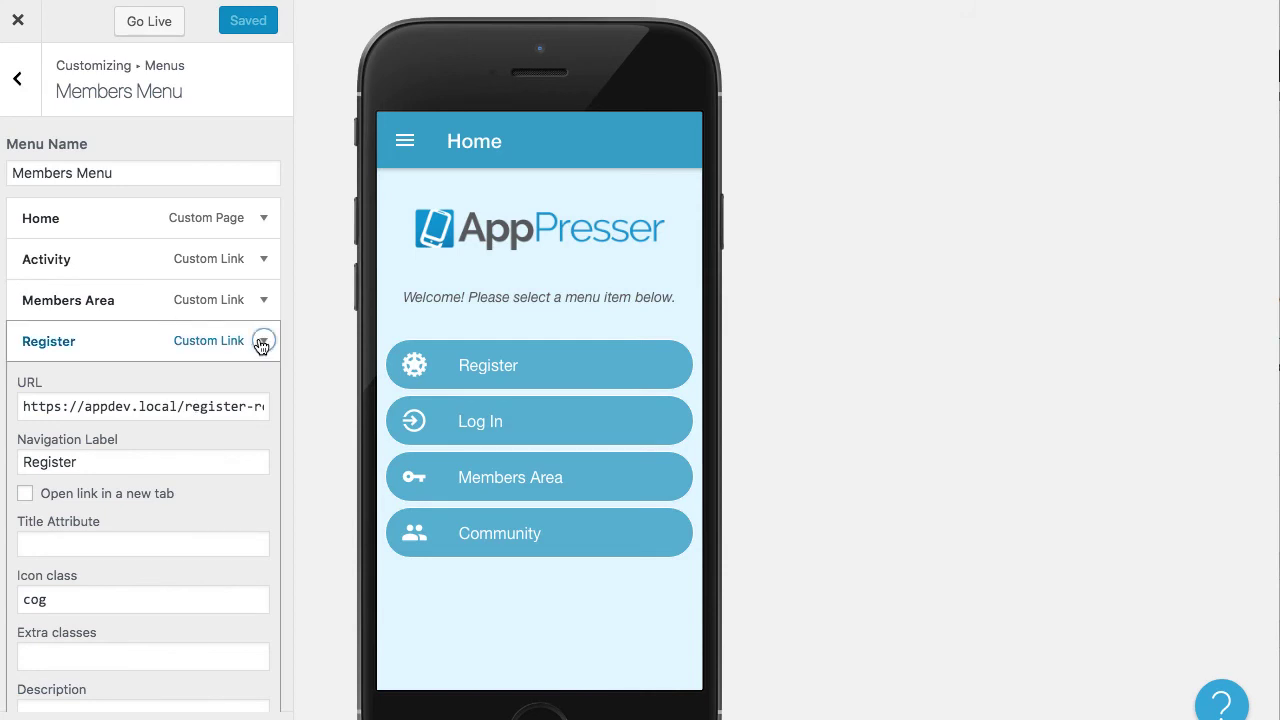
left_click(216, 342)
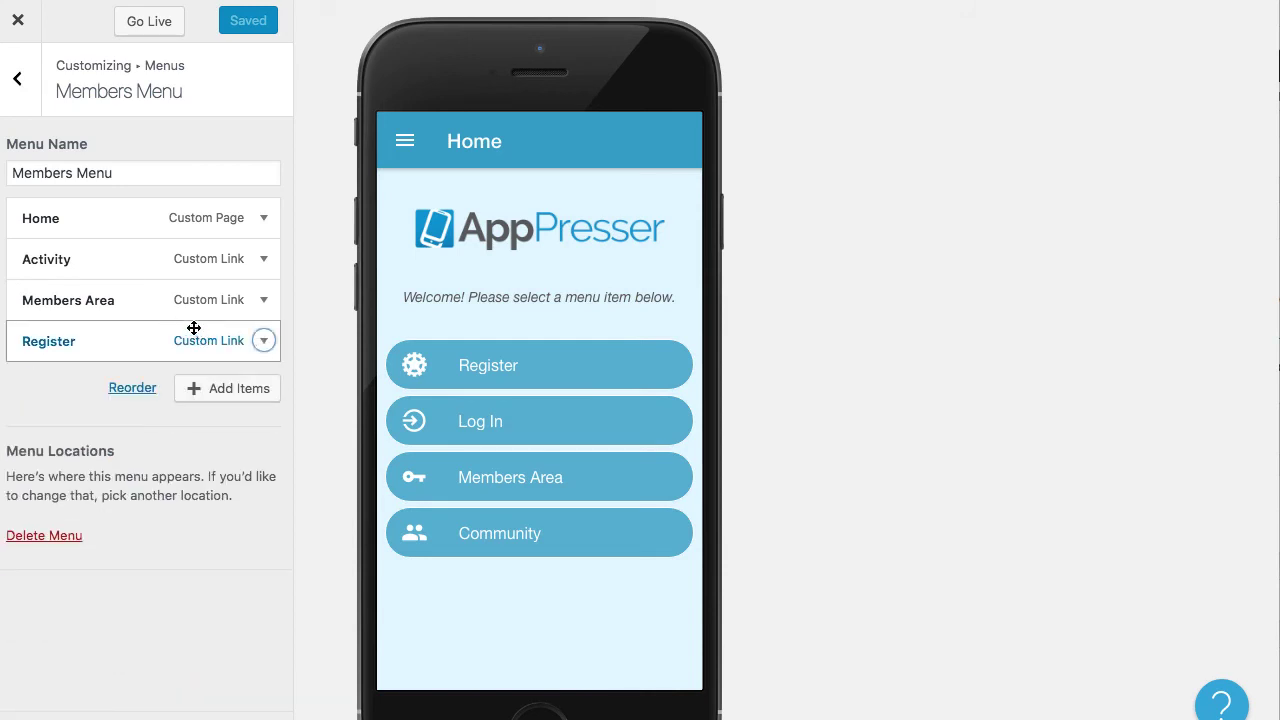
- Review the Custom Page's HTML button code, then return to the top-level Test App sections
left_click(22, 79)
left_click(24, 86)
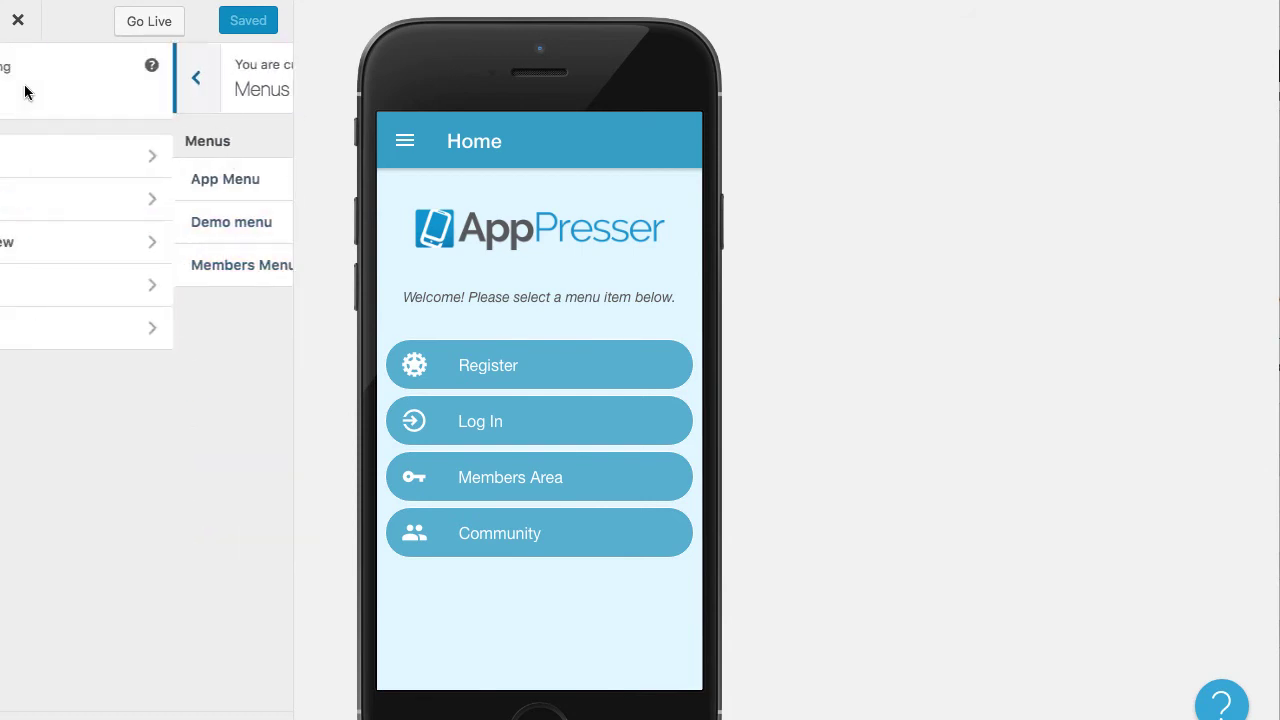
left_click(137, 331)
left_click(106, 158)
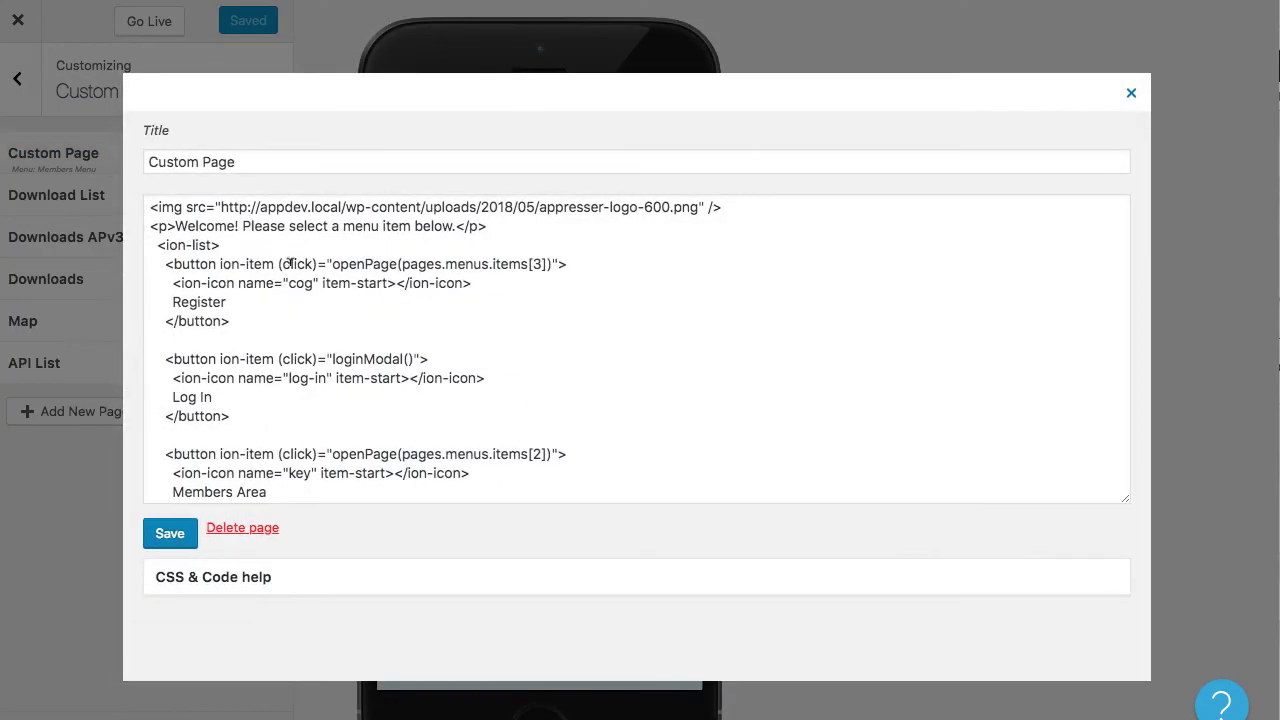
scroll(288, 264, "down", 3)
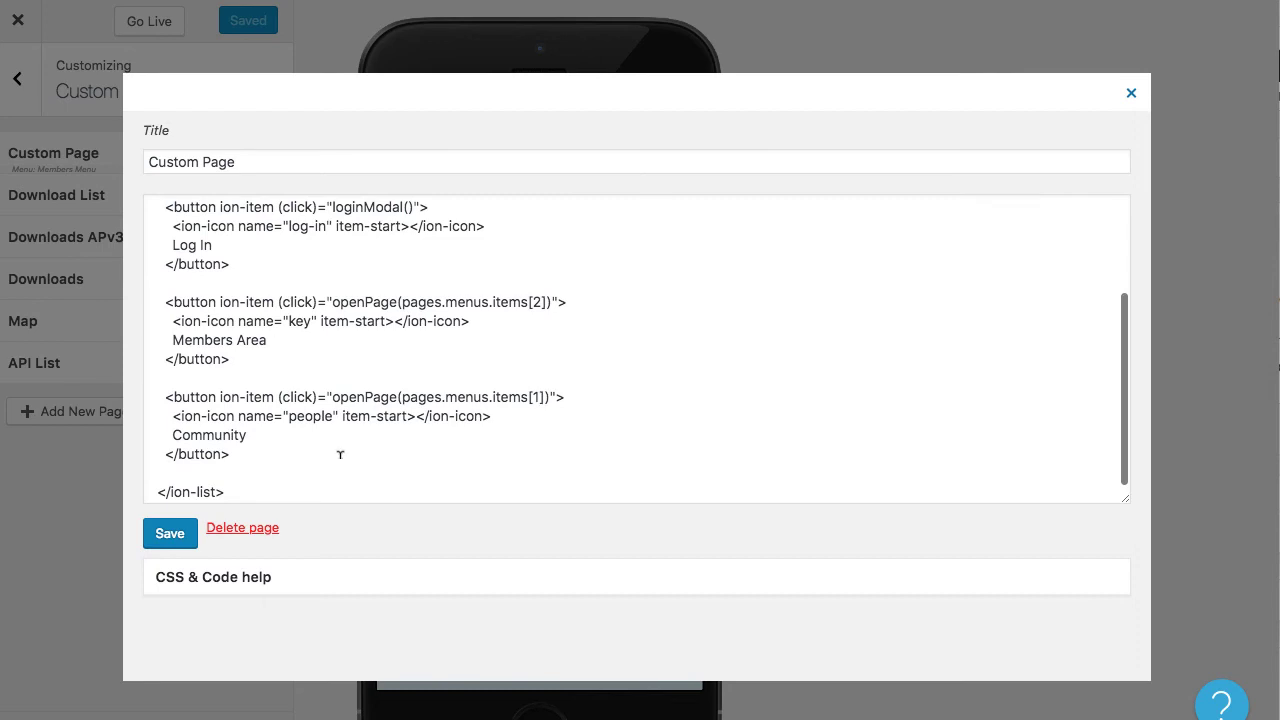
scroll(367, 452, "up", 3)
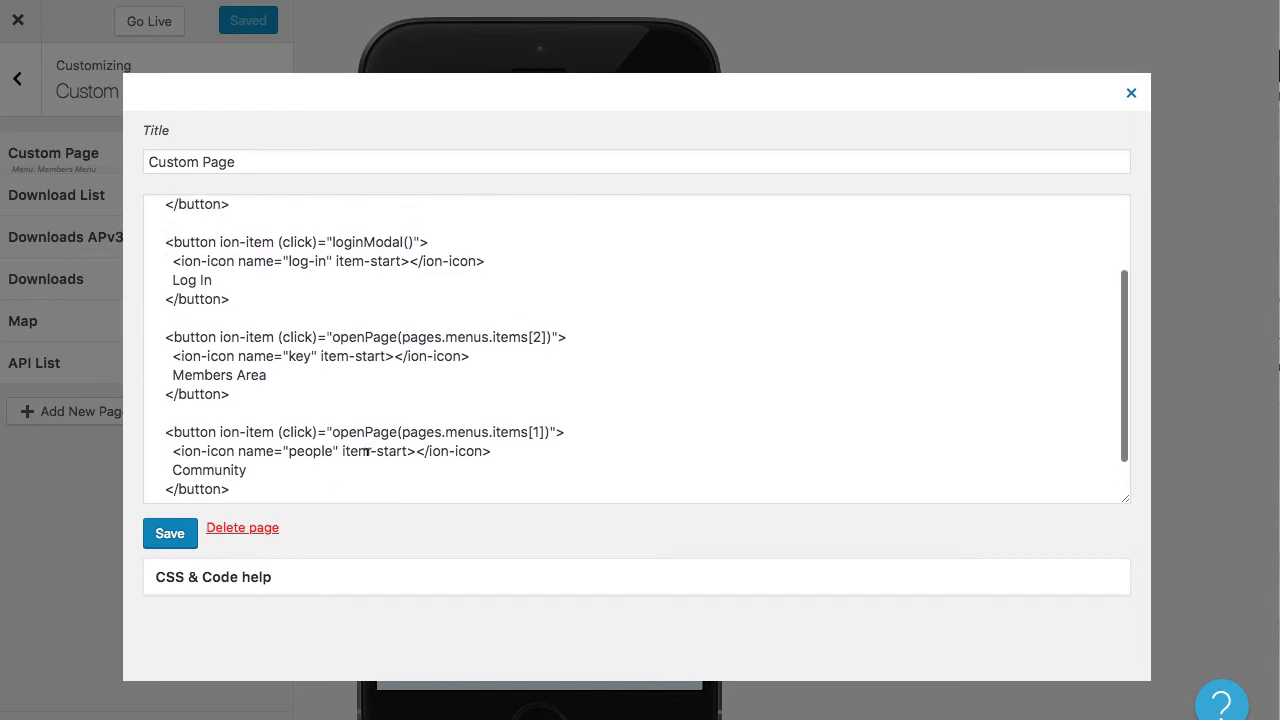
left_click(70, 450)
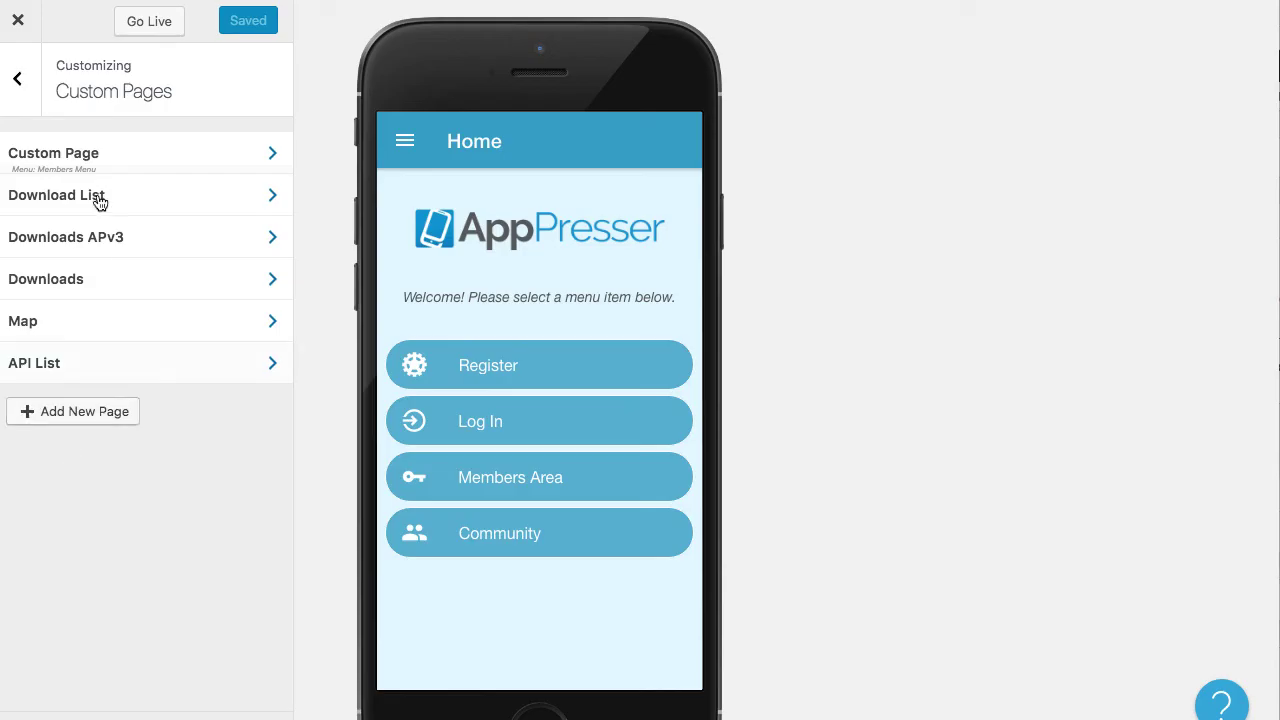
left_click(19, 77)
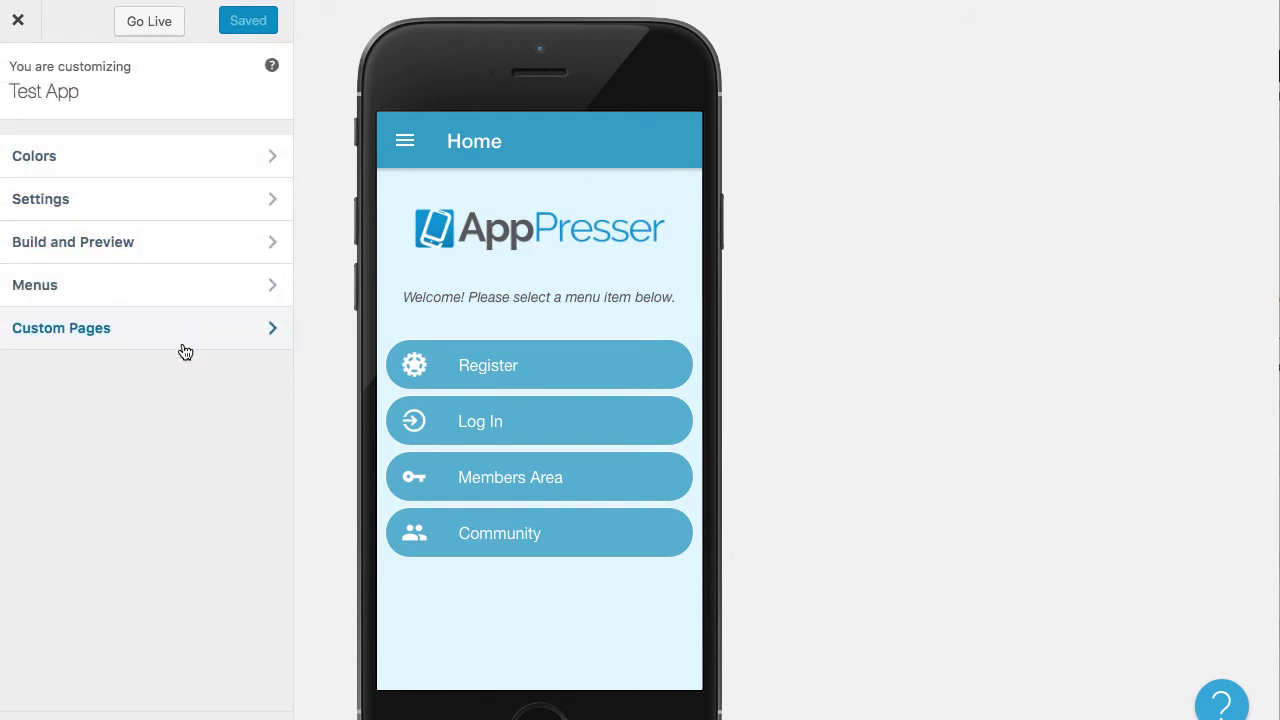
- Rebuild the app and confirm Members Area shows 'This content is restricted to subscribers' in preview
left_click(168, 244)
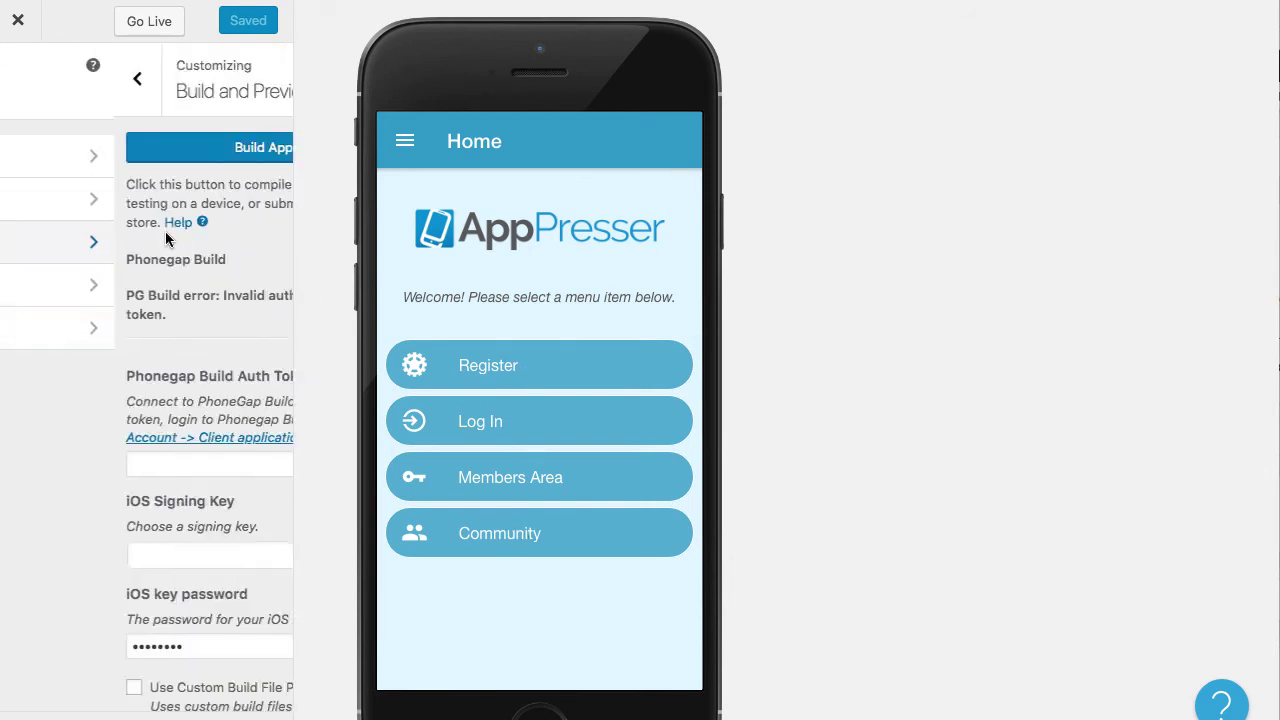
left_click(144, 152)
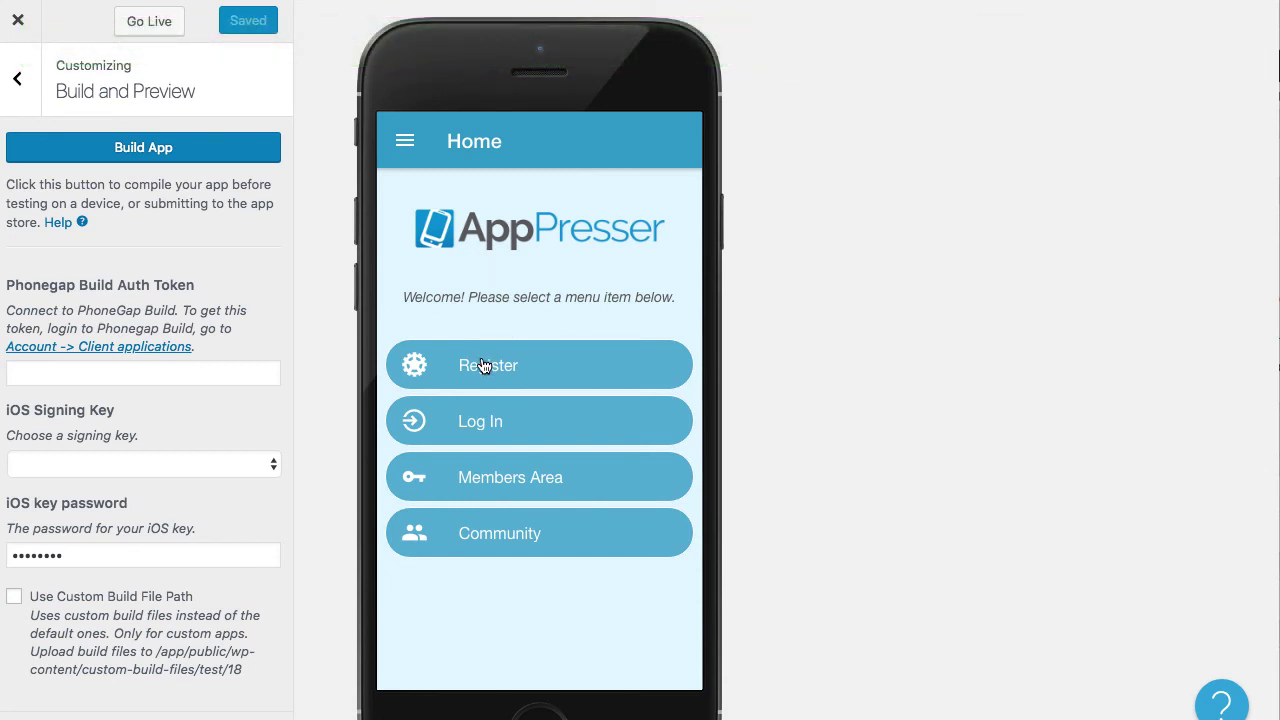
left_click(407, 140)
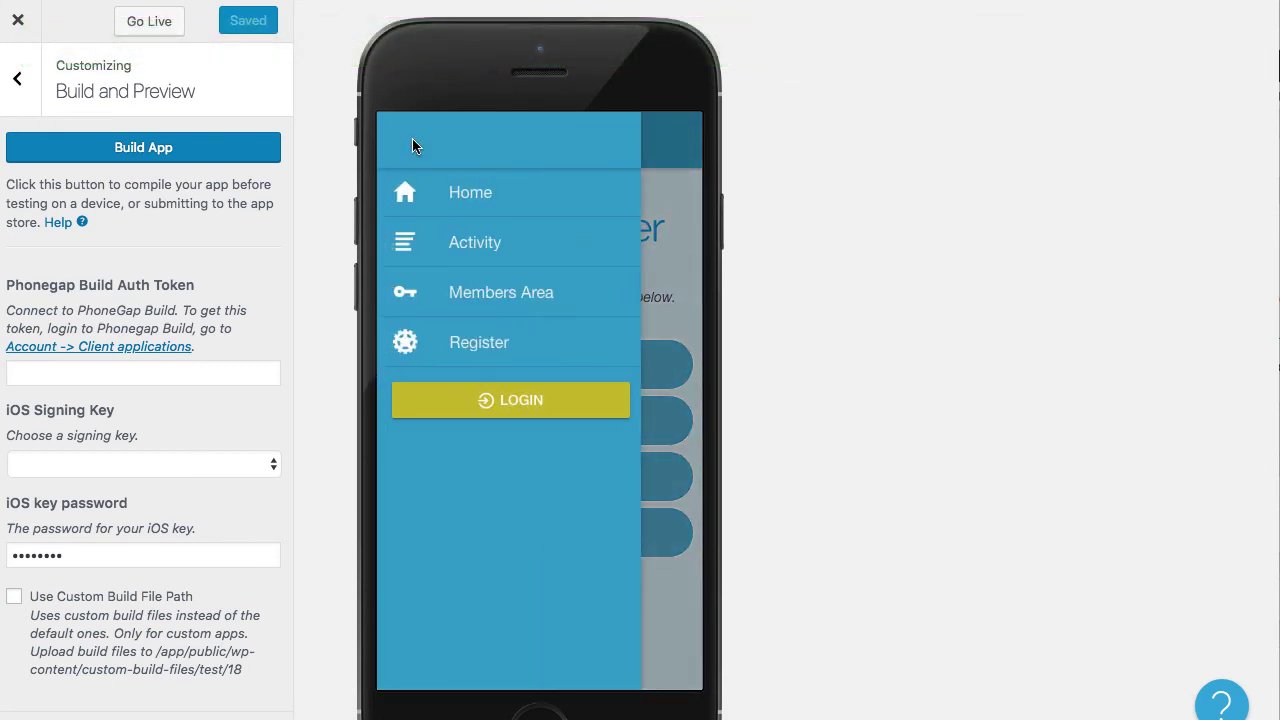
left_click(495, 291)
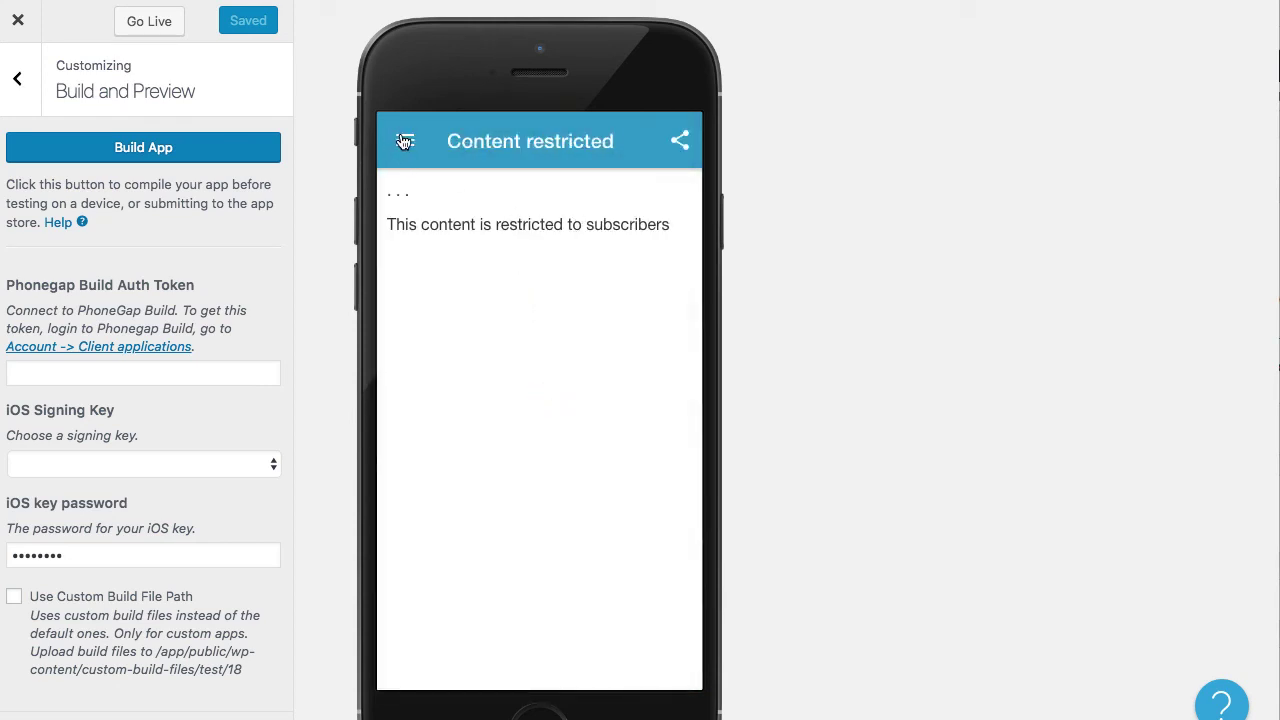
left_click(31, 89)
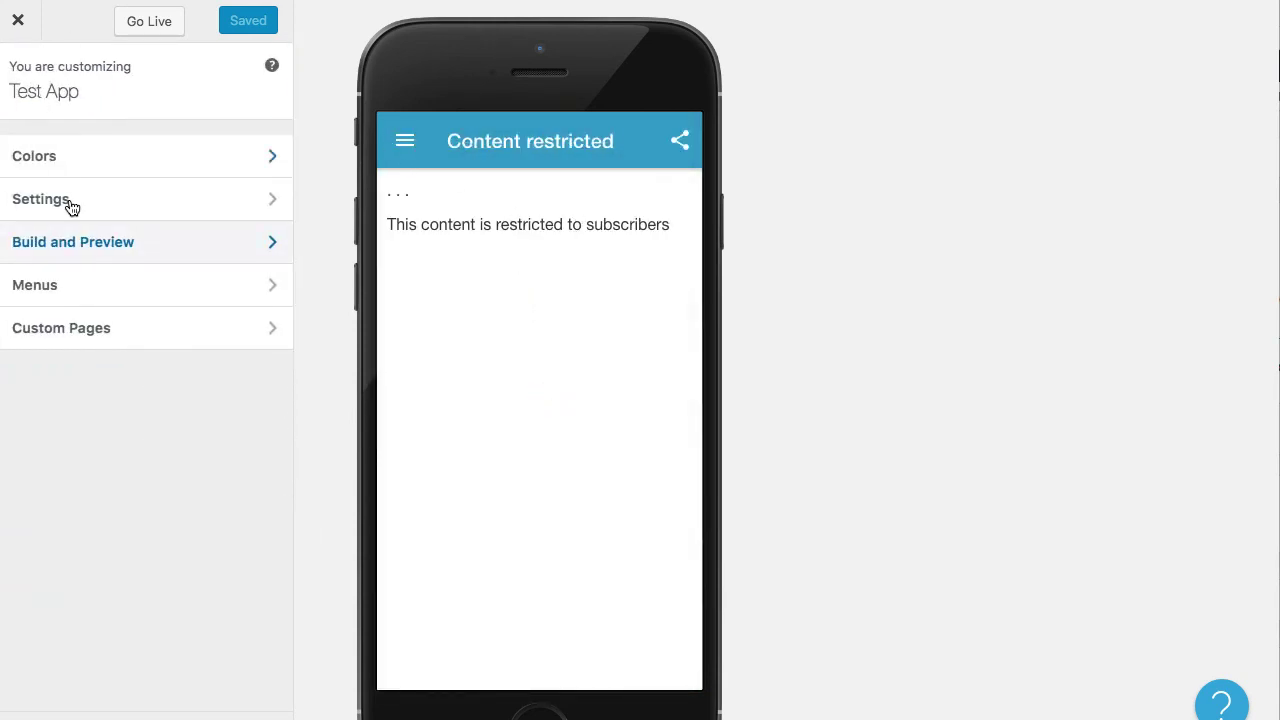
left_click(78, 292)
- Give the Members Area menu item the extra class loggedin and save
left_click(150, 264)
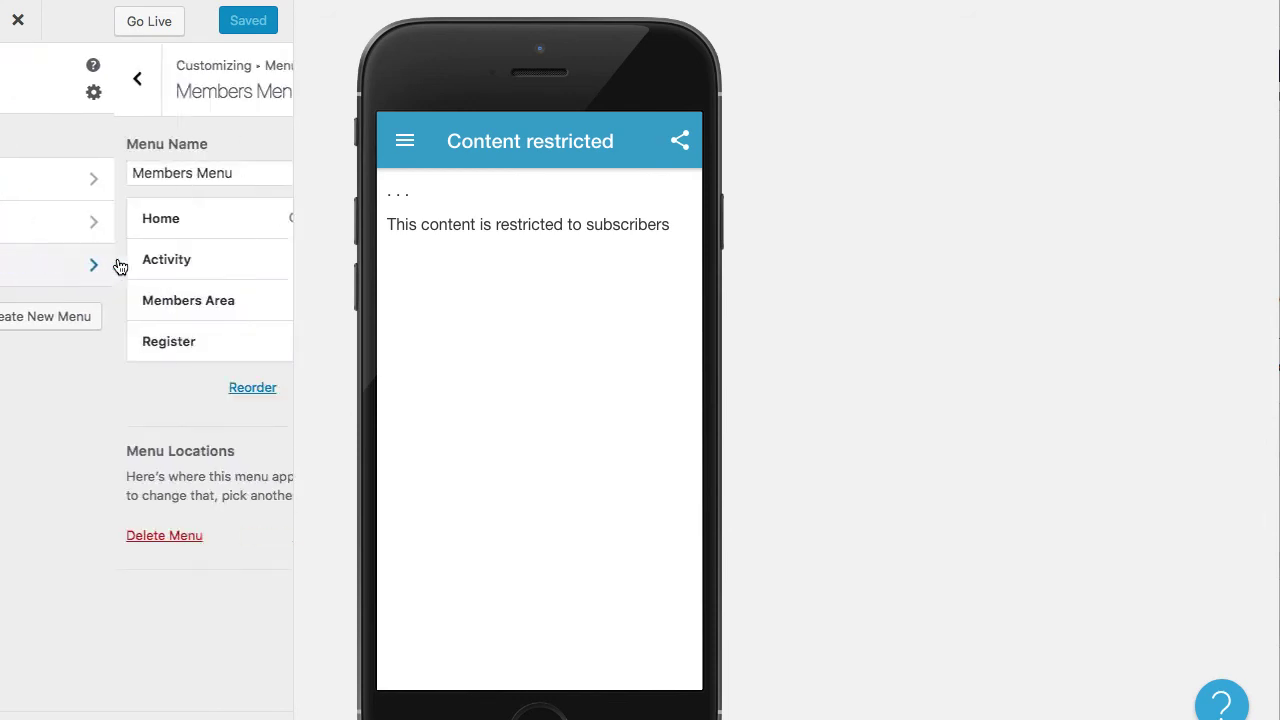
left_click(226, 302)
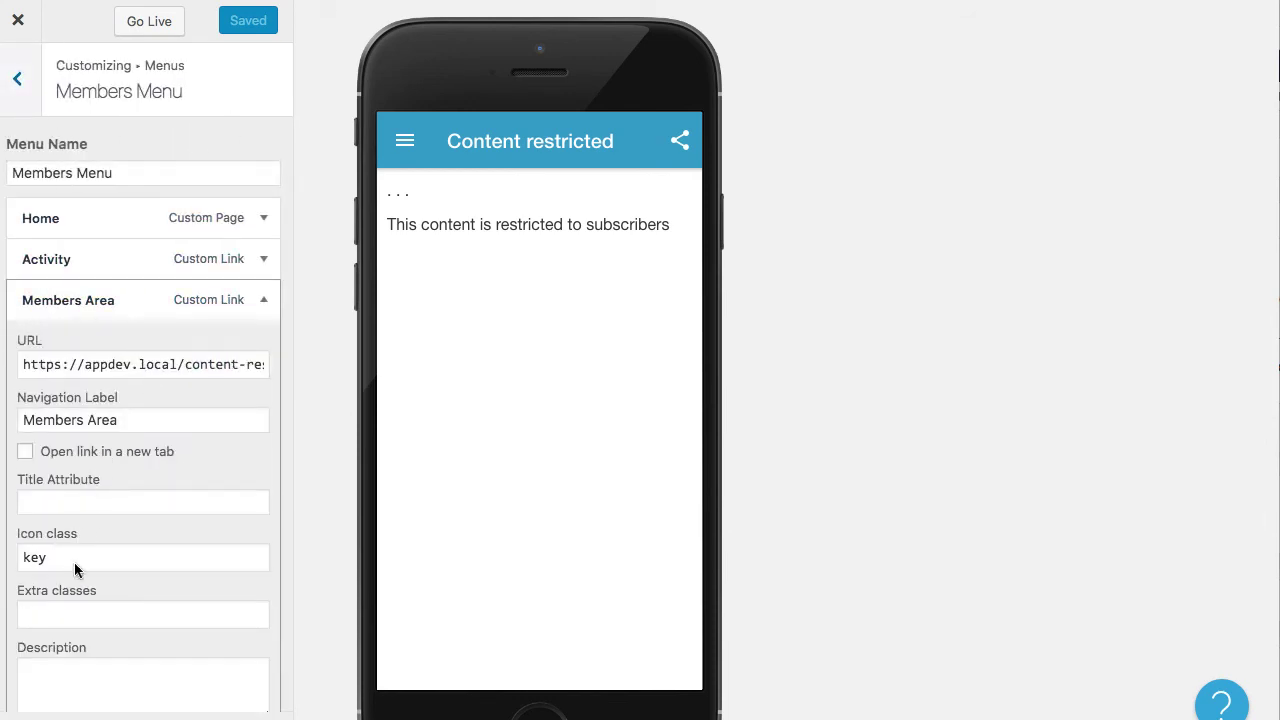
left_click(69, 612)
type("logg")
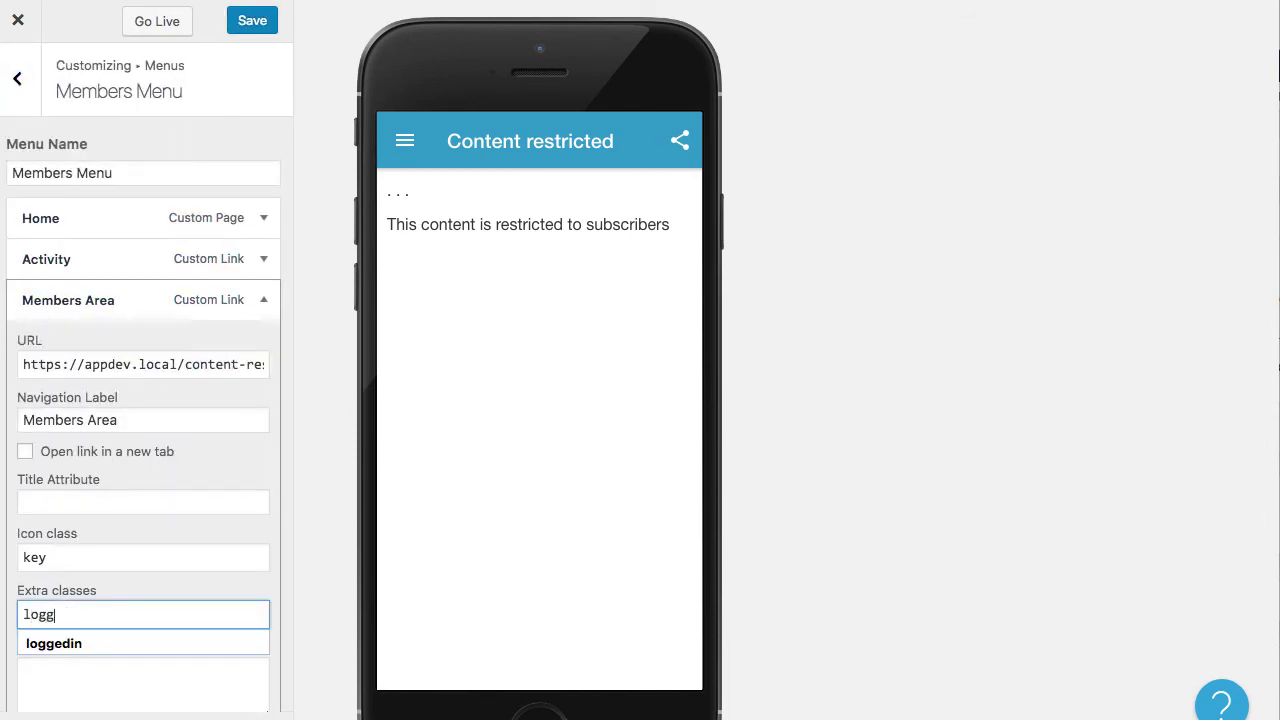
key("Tab")
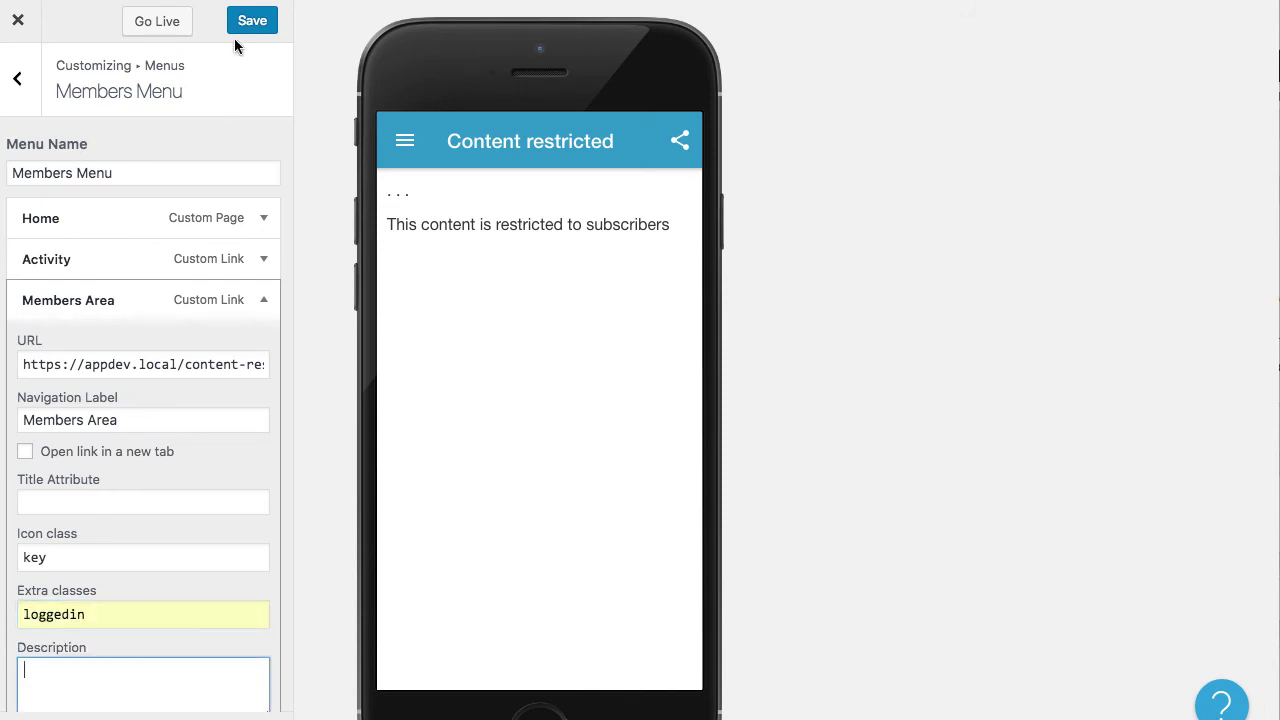
left_click(241, 27)
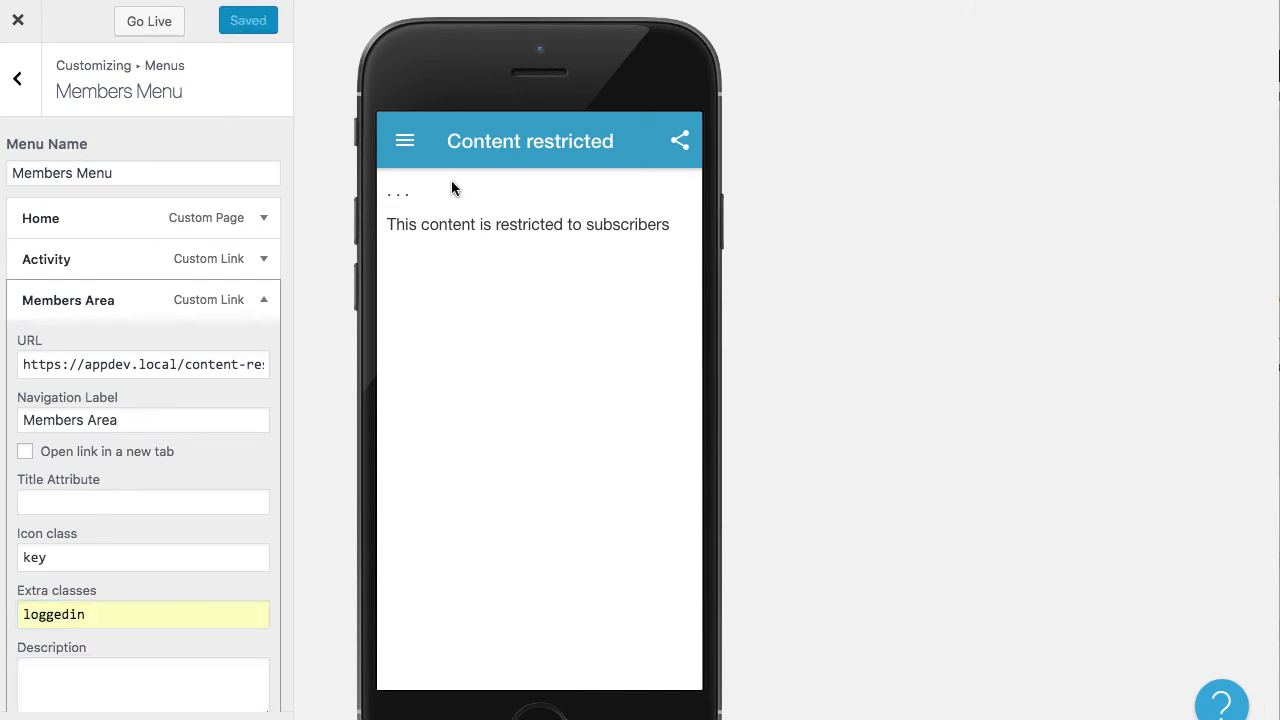
left_click(405, 141)
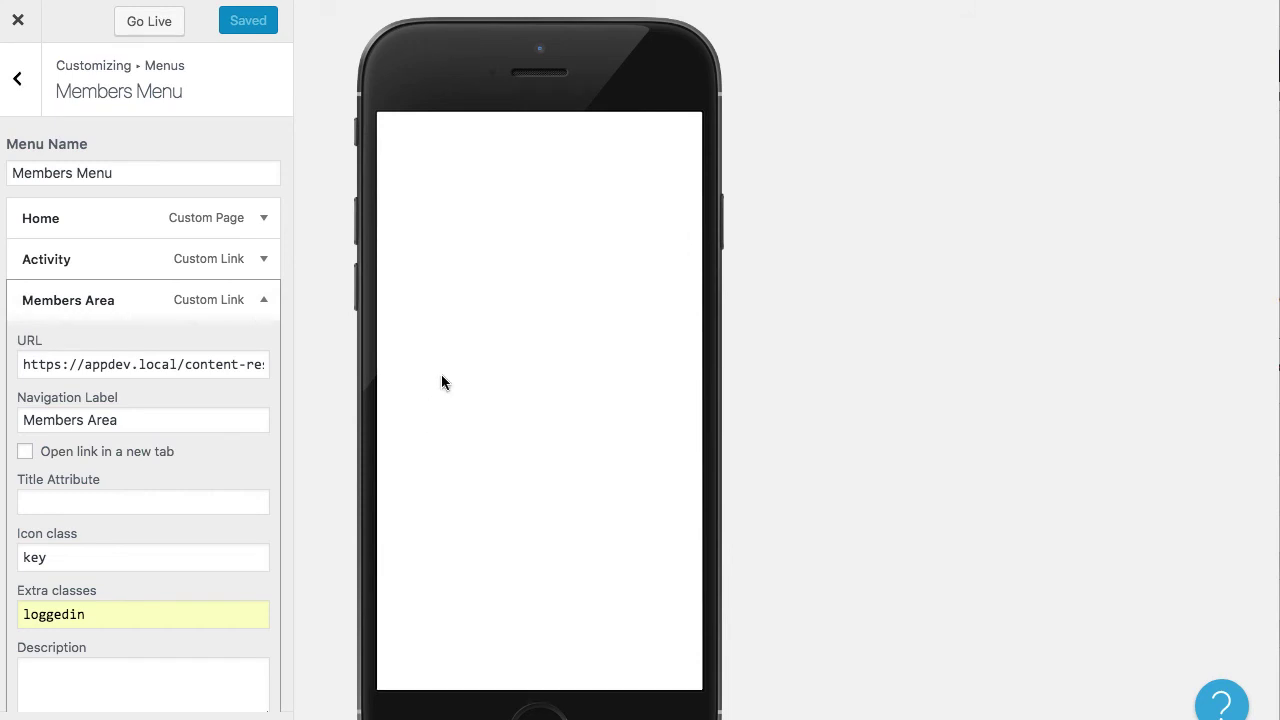
- Open the login form from the preview's side menu and view its Sign Up registration page
left_click(405, 140)
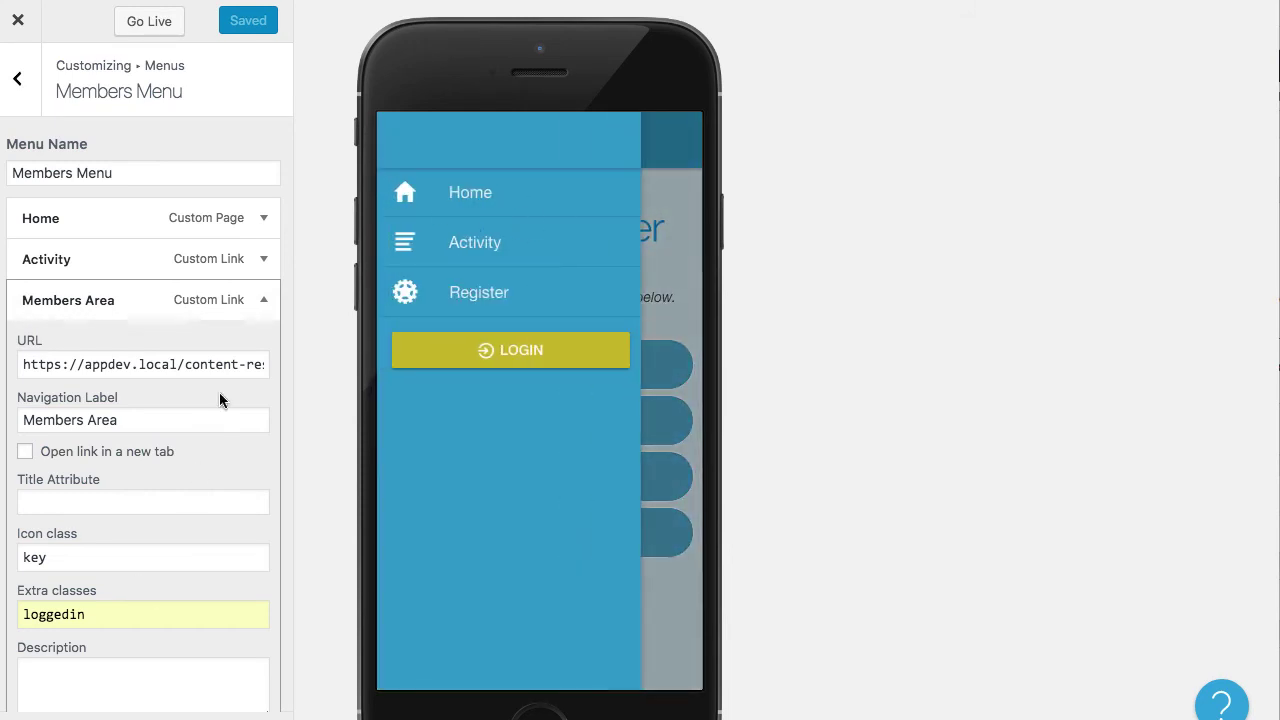
left_click(256, 310)
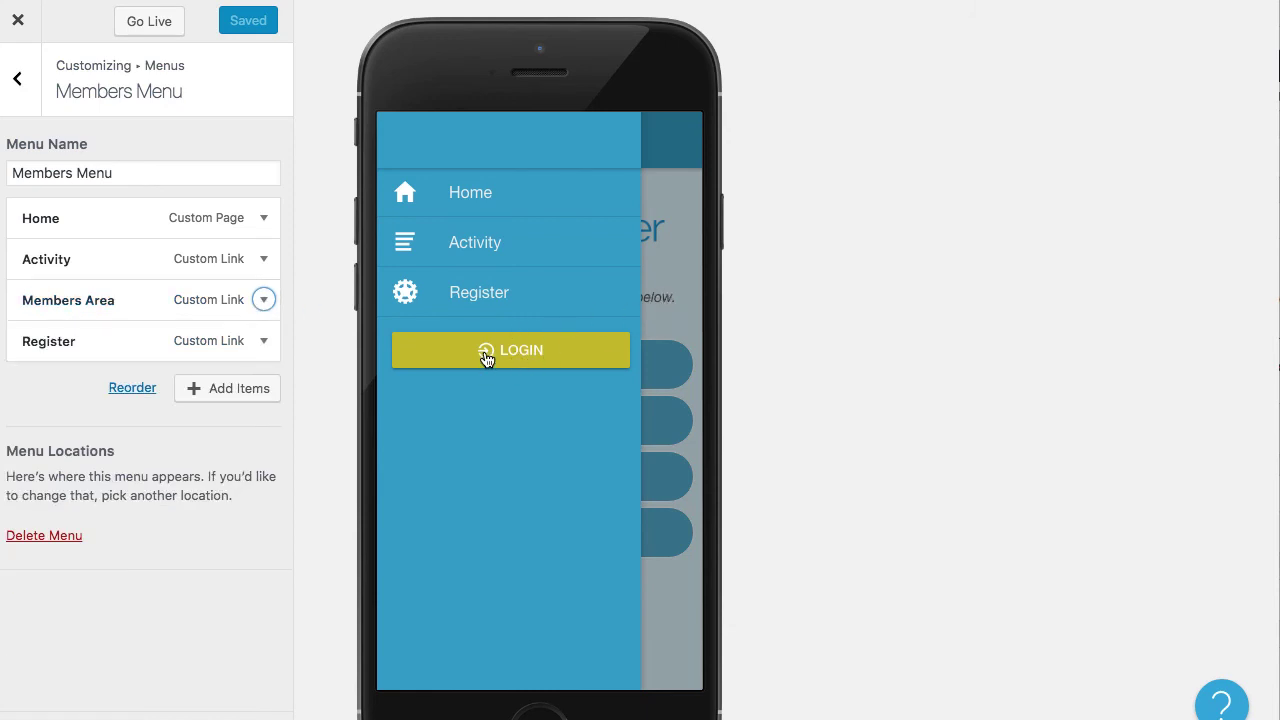
left_click(486, 352)
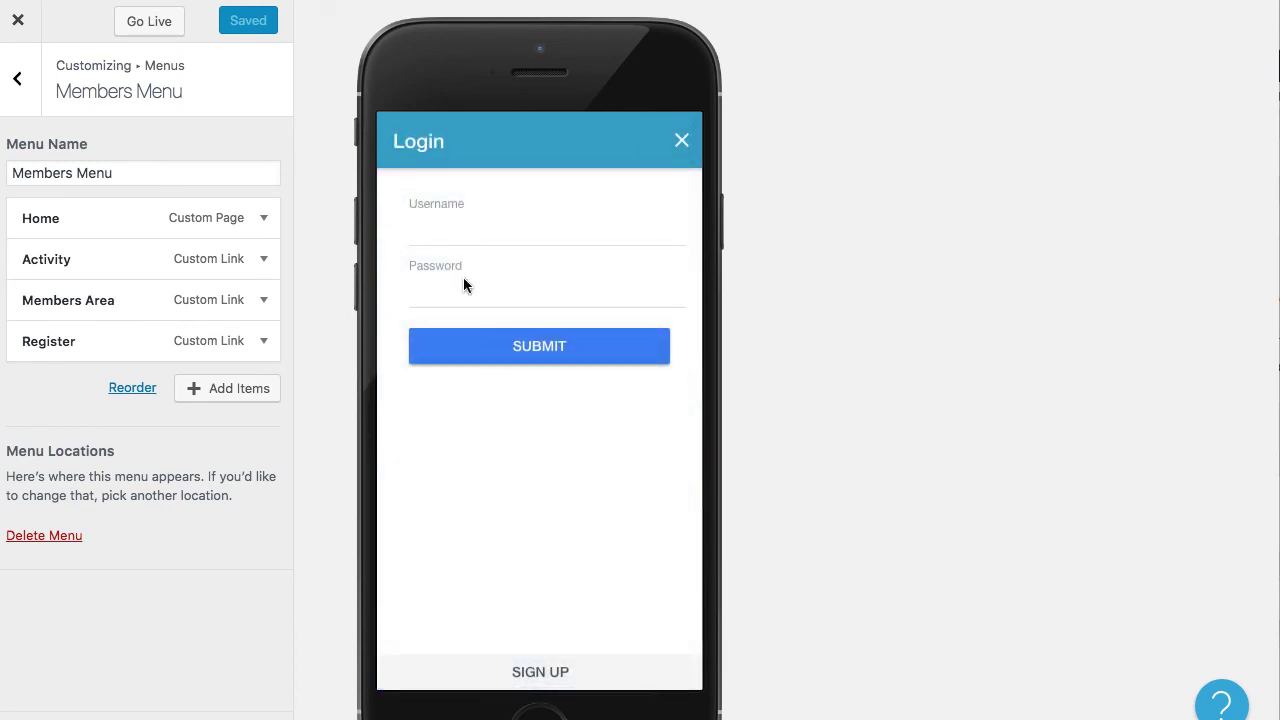
left_click(543, 670)
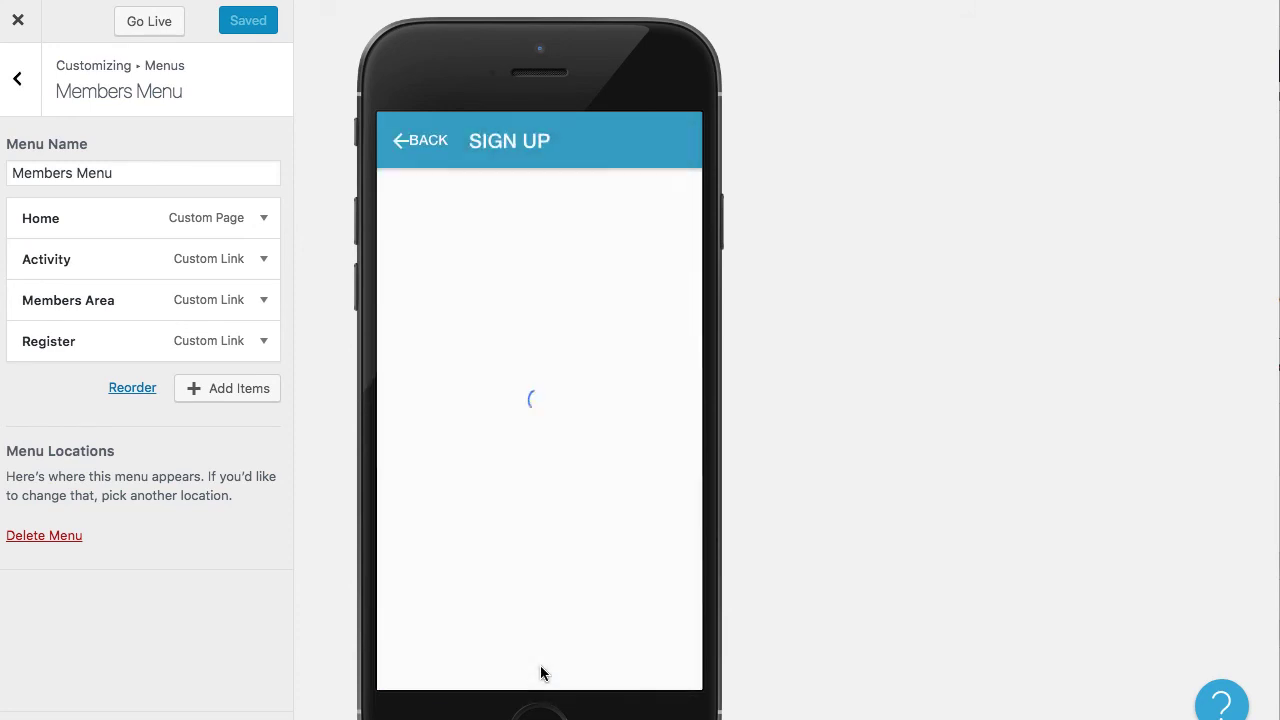
scroll(470, 470, "down", 4)
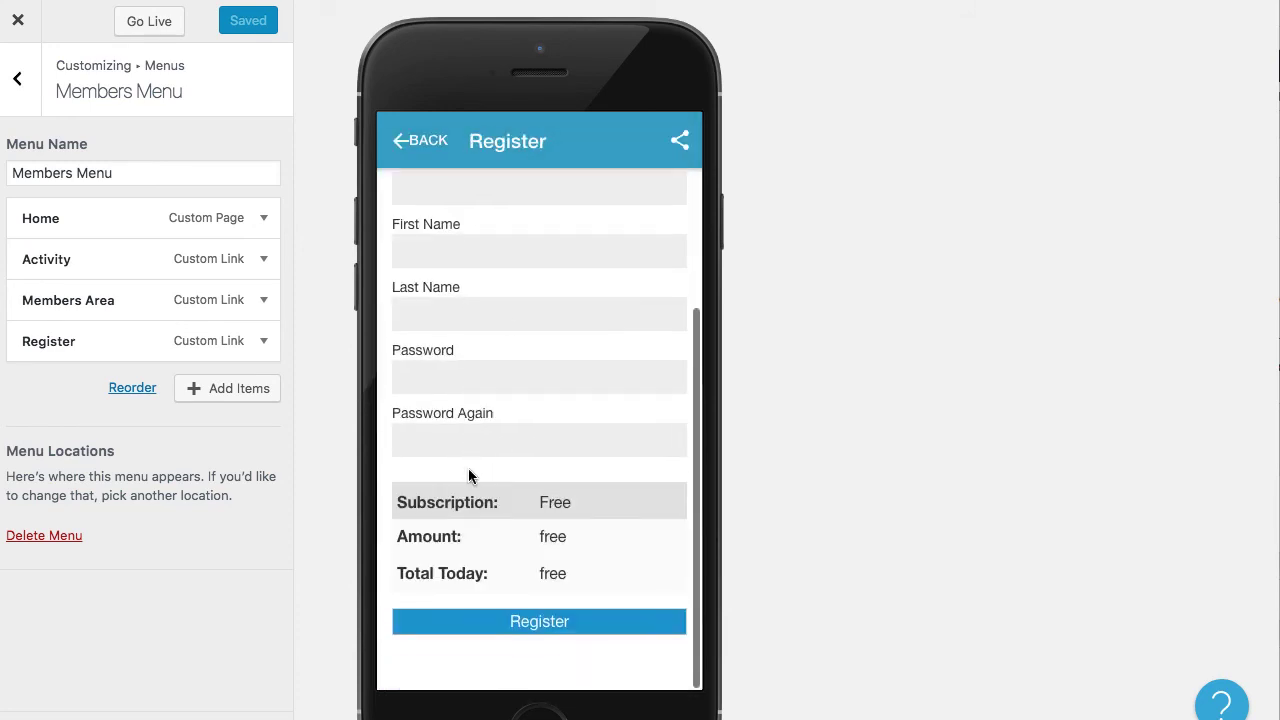
scroll(489, 470, "up", 4)
scroll(491, 406, "down", 4)
scroll(491, 420, "up", 4)
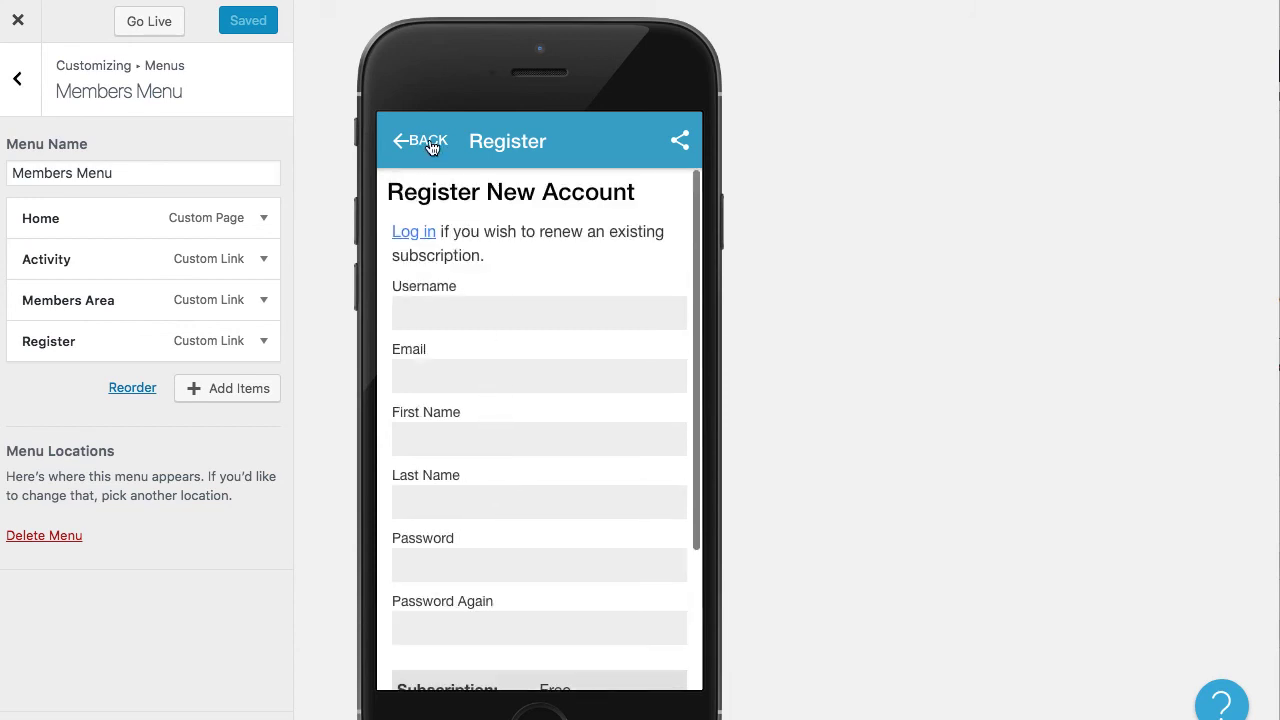
- Go back, close the login popup, and open the Register form from the Home screen
left_click(430, 144)
left_click(681, 142)
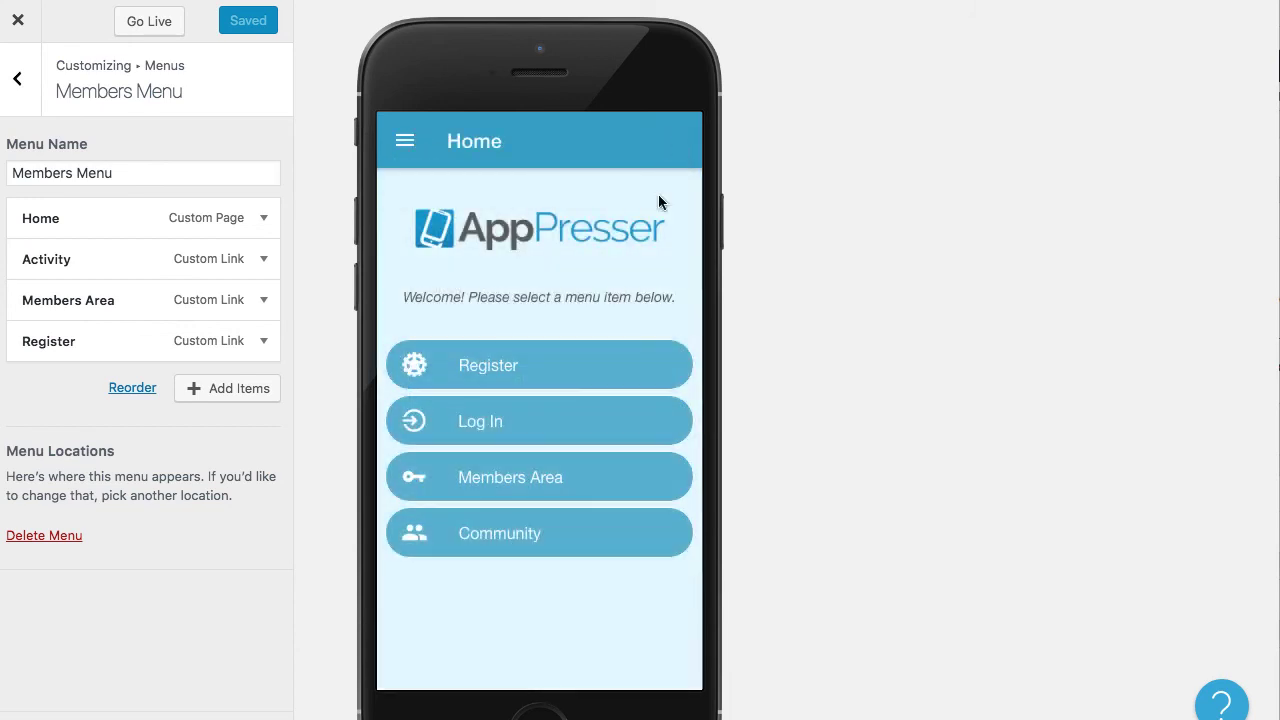
left_click(522, 368)
scroll(550, 433, "down", 3)
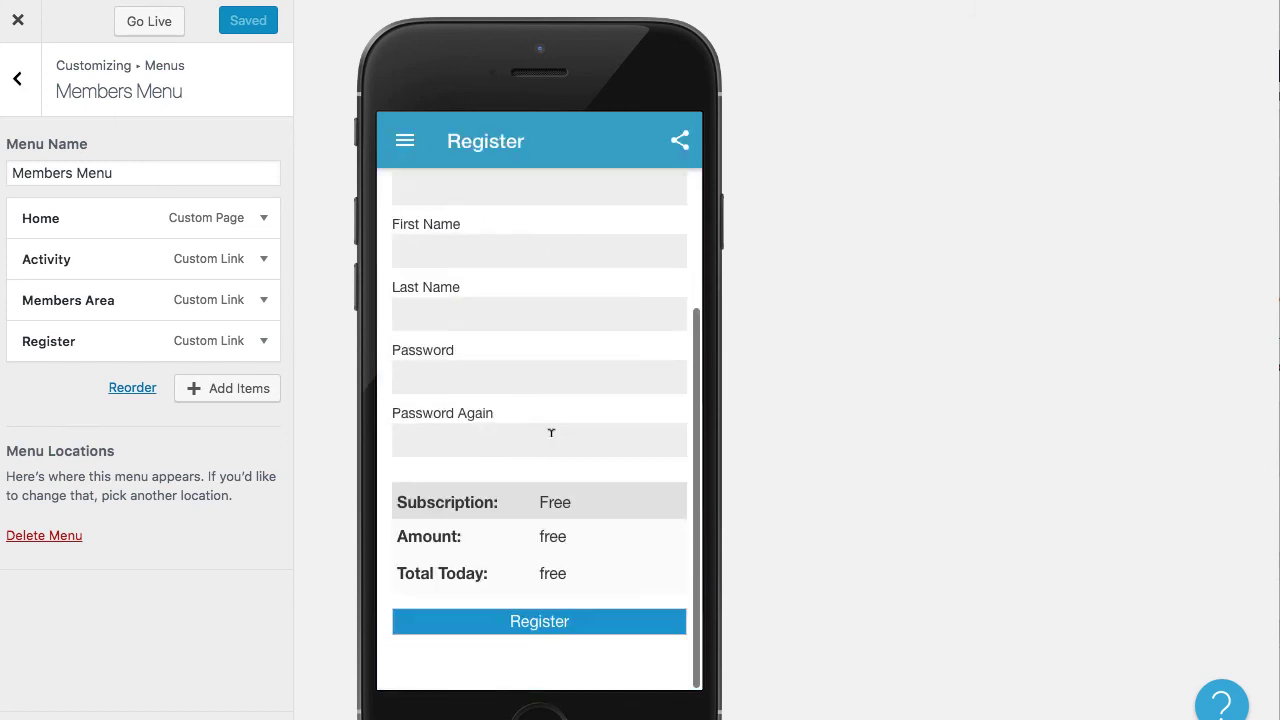
scroll(484, 516, "up", 3)
- Register a test account with a username, e-mail, first and last name, and password
left_click(445, 300)
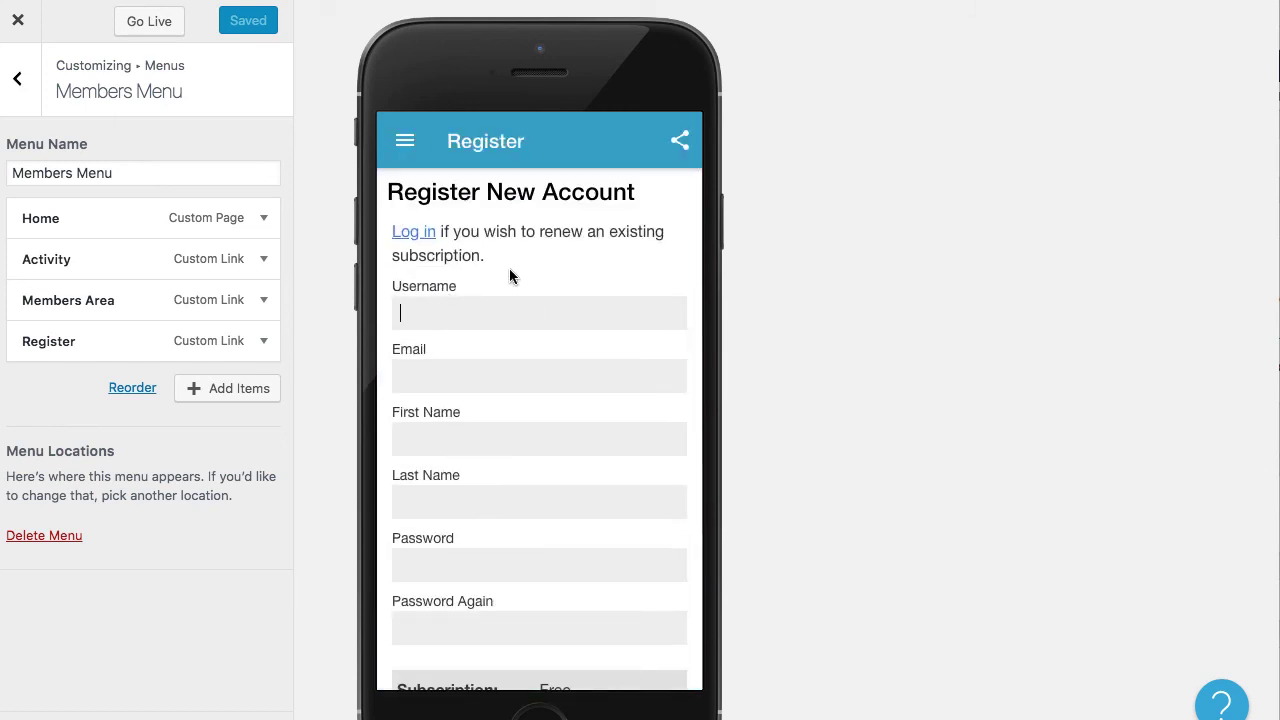
type("lkhkhh")
key("Tab")
type("sdfdffd")
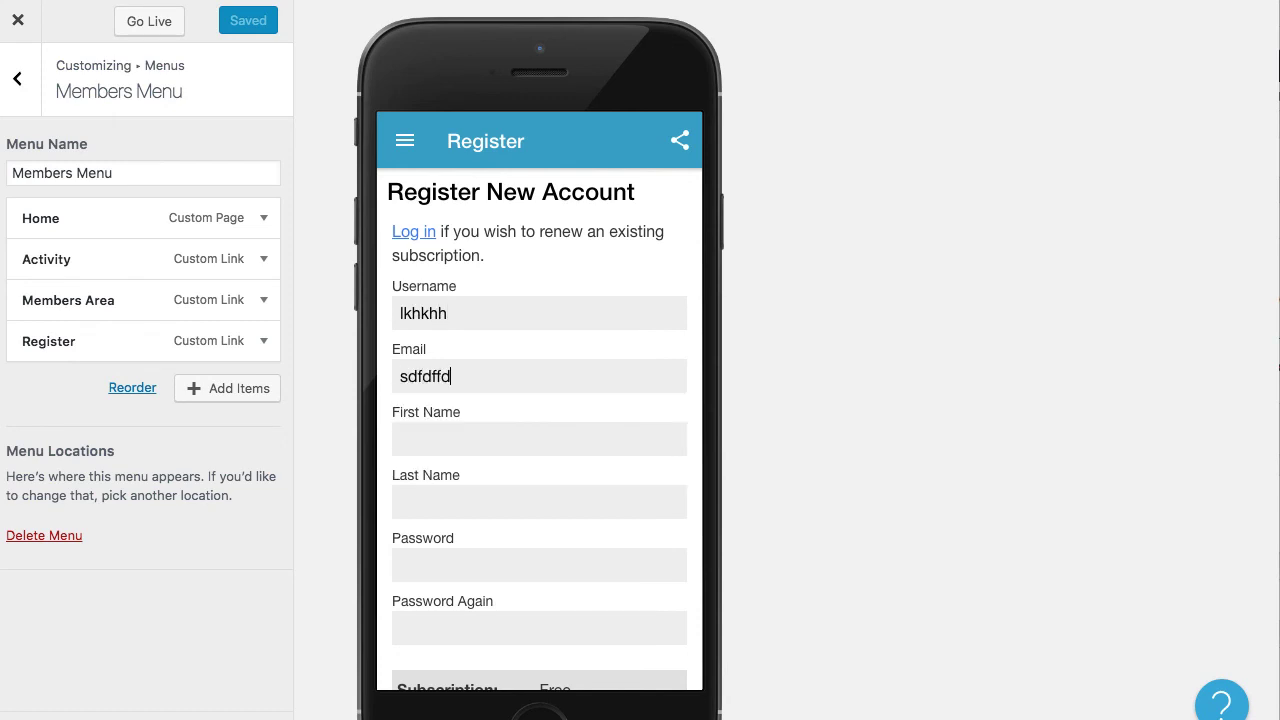
type("@jjjj.co")
key("Tab")
type("asdf")
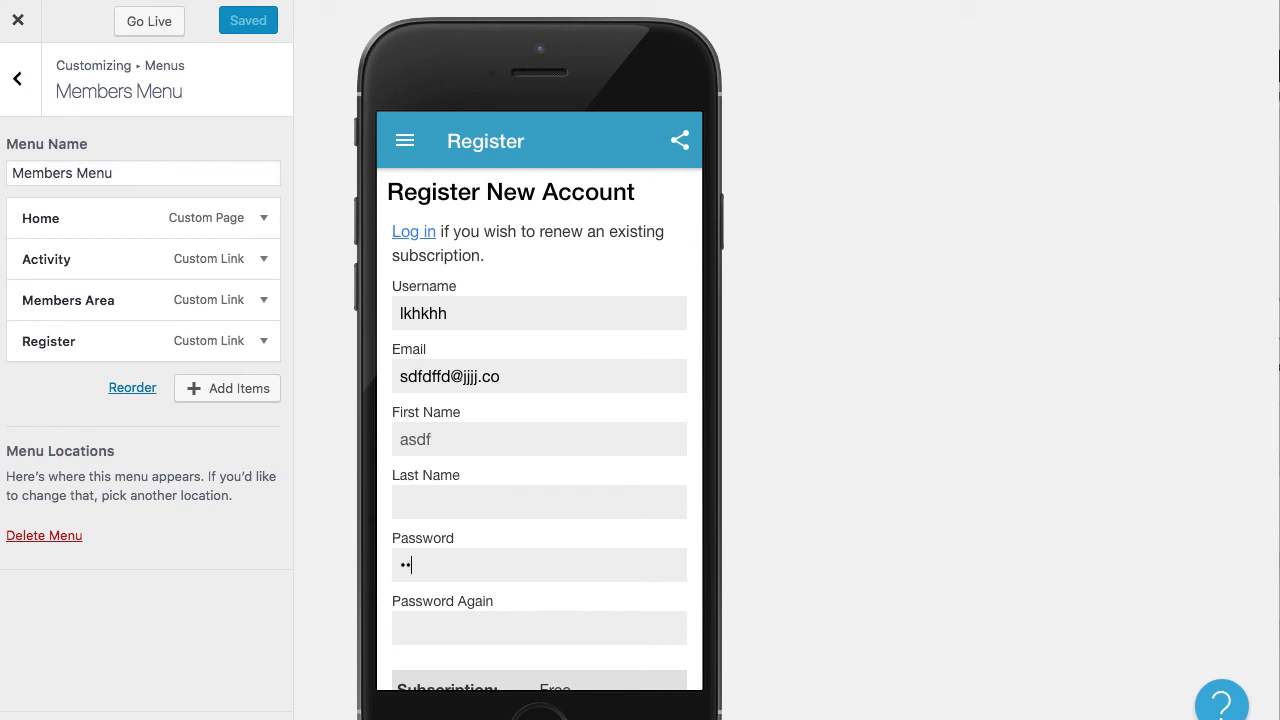
left_click(421, 499)
key("Tab")
scroll(603, 540, "down", 3)
left_click(546, 628)
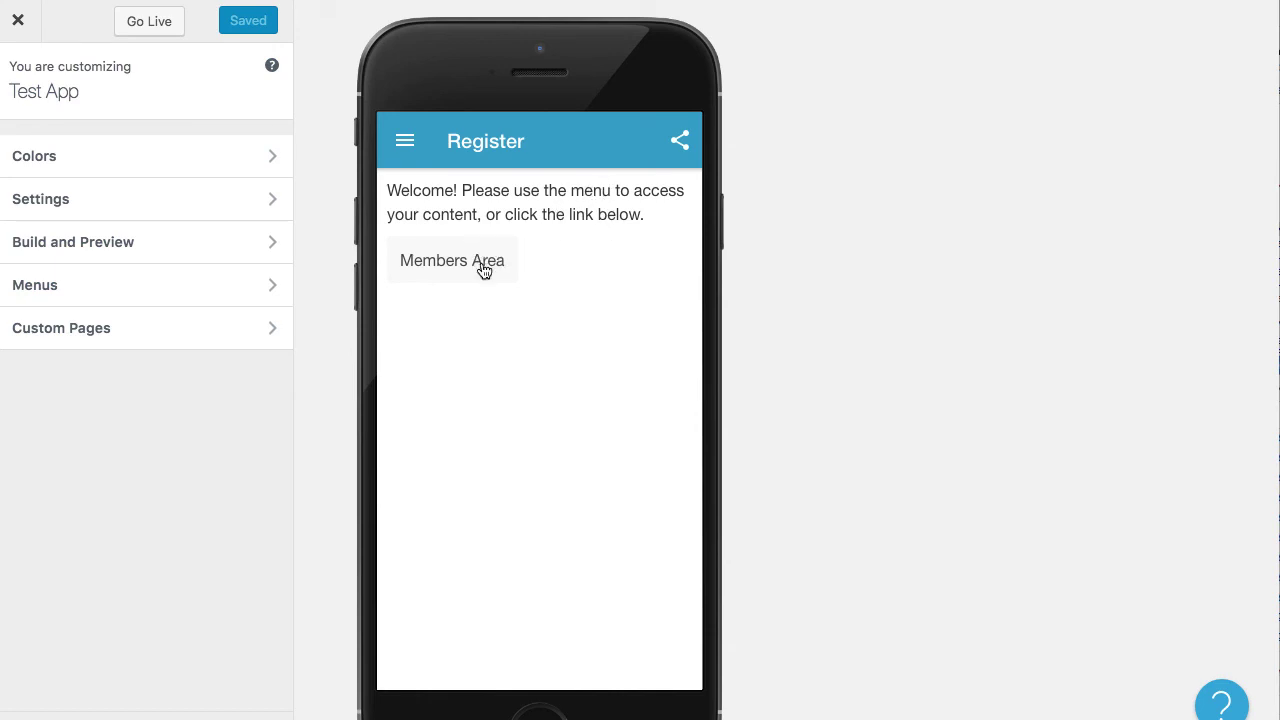
- Visit the Members Area page from the welcome page, return, and switch to WordPress admin
left_click(405, 141)
left_click(667, 352)
left_click(448, 260)
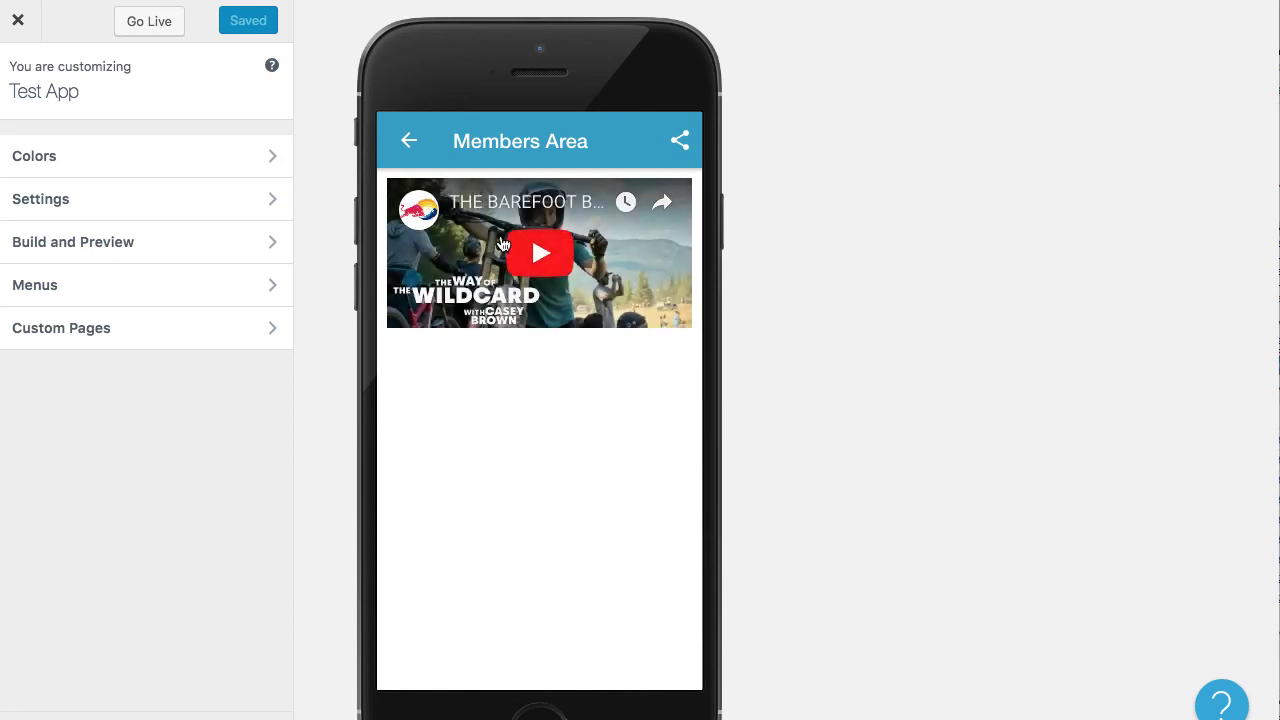
left_click(409, 141)
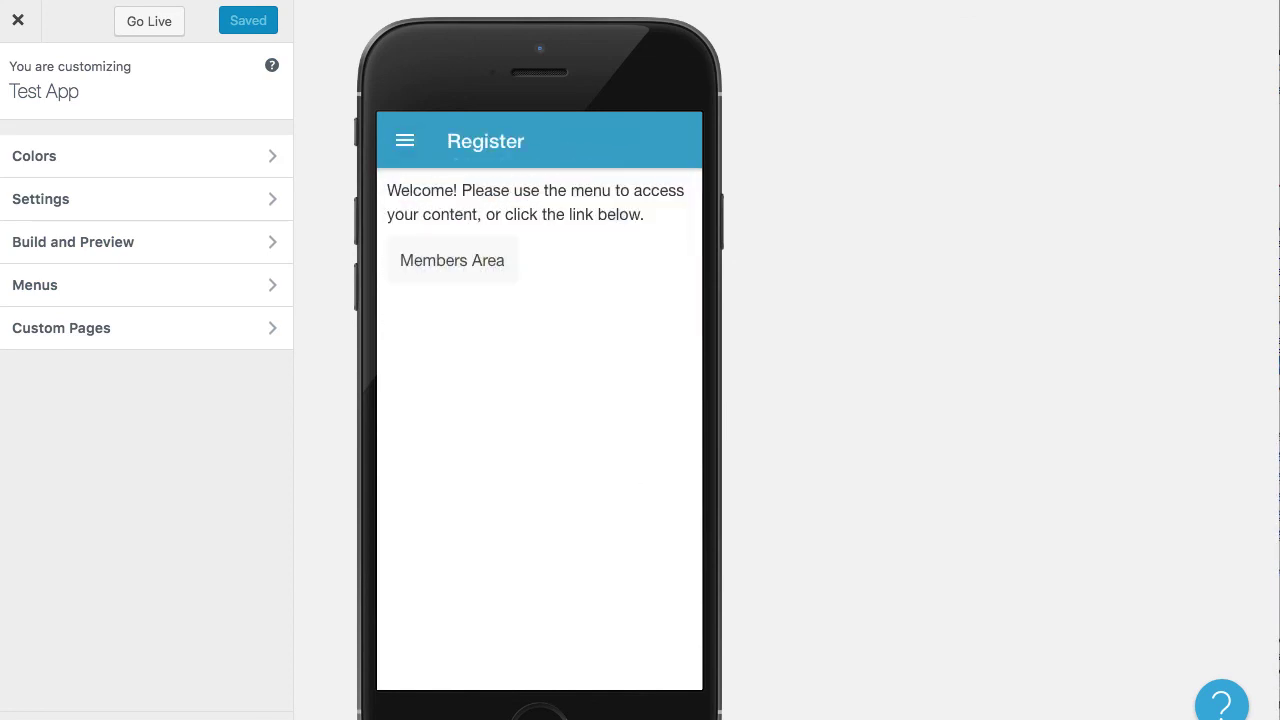
key("super+Tab")
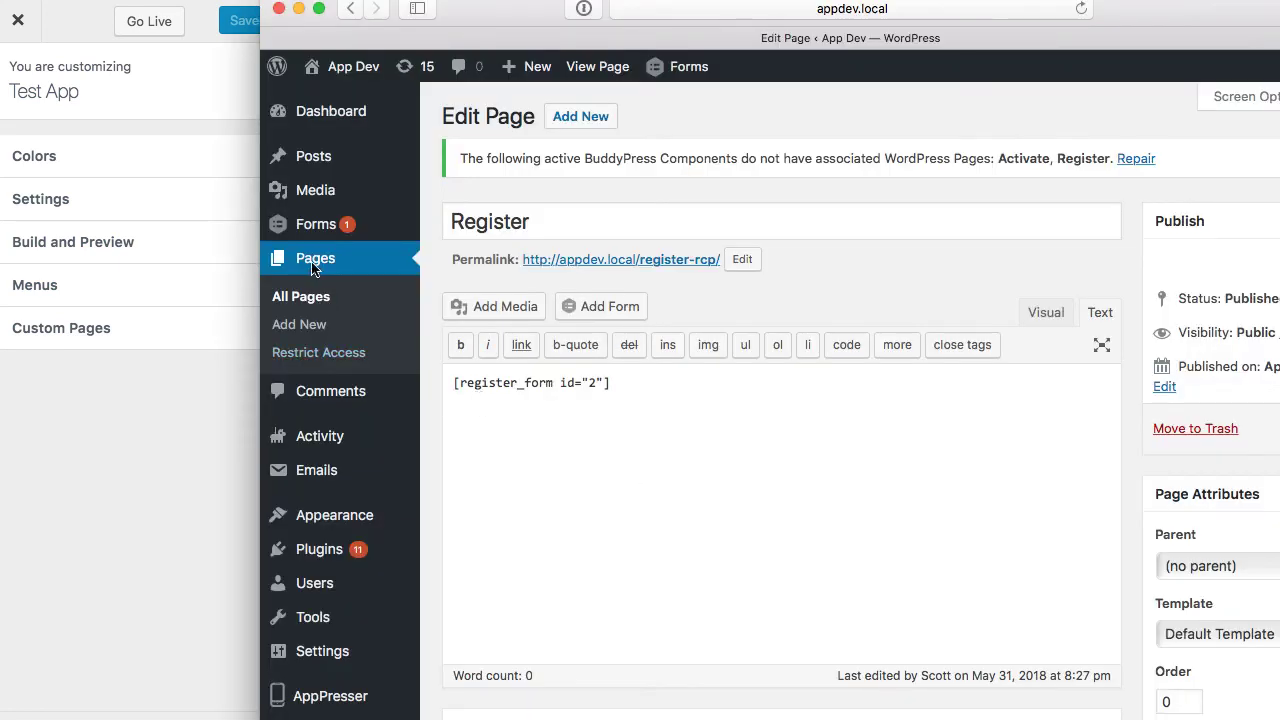
- Open the Welcome page for editing from the second page of the Pages list
left_click(310, 263)
scroll(543, 423, "down", 10)
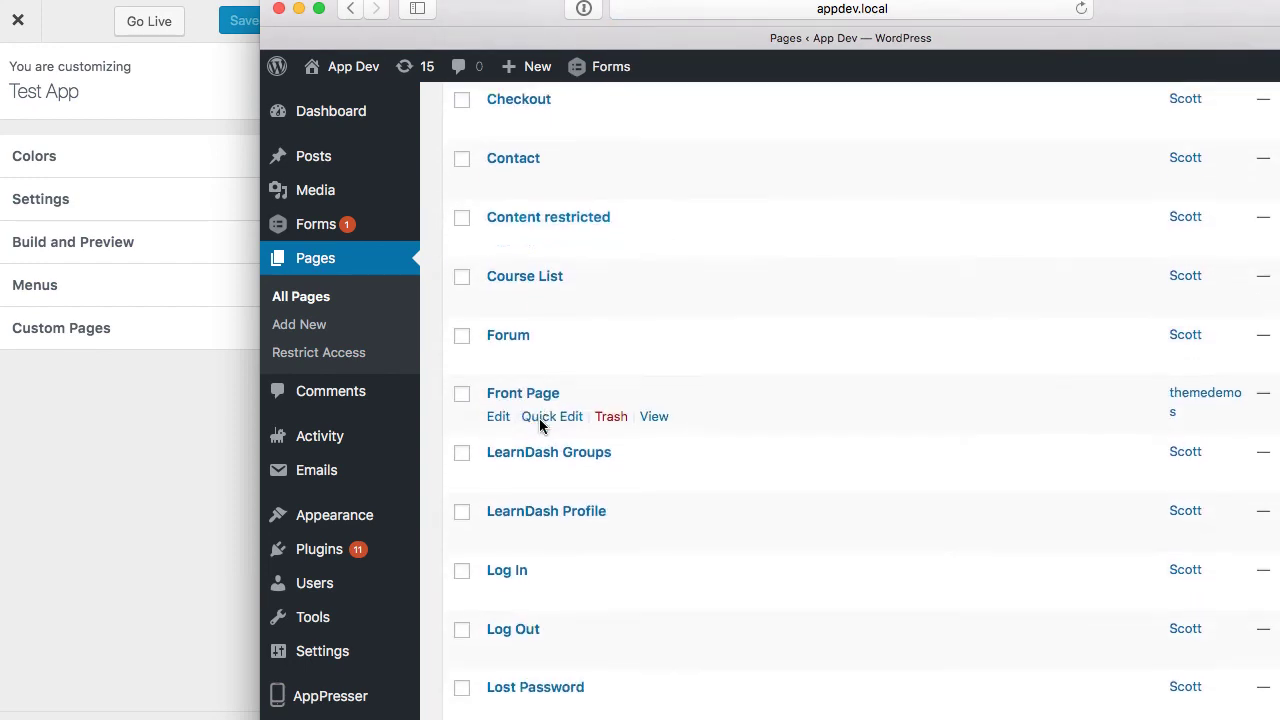
left_click(1275, 707)
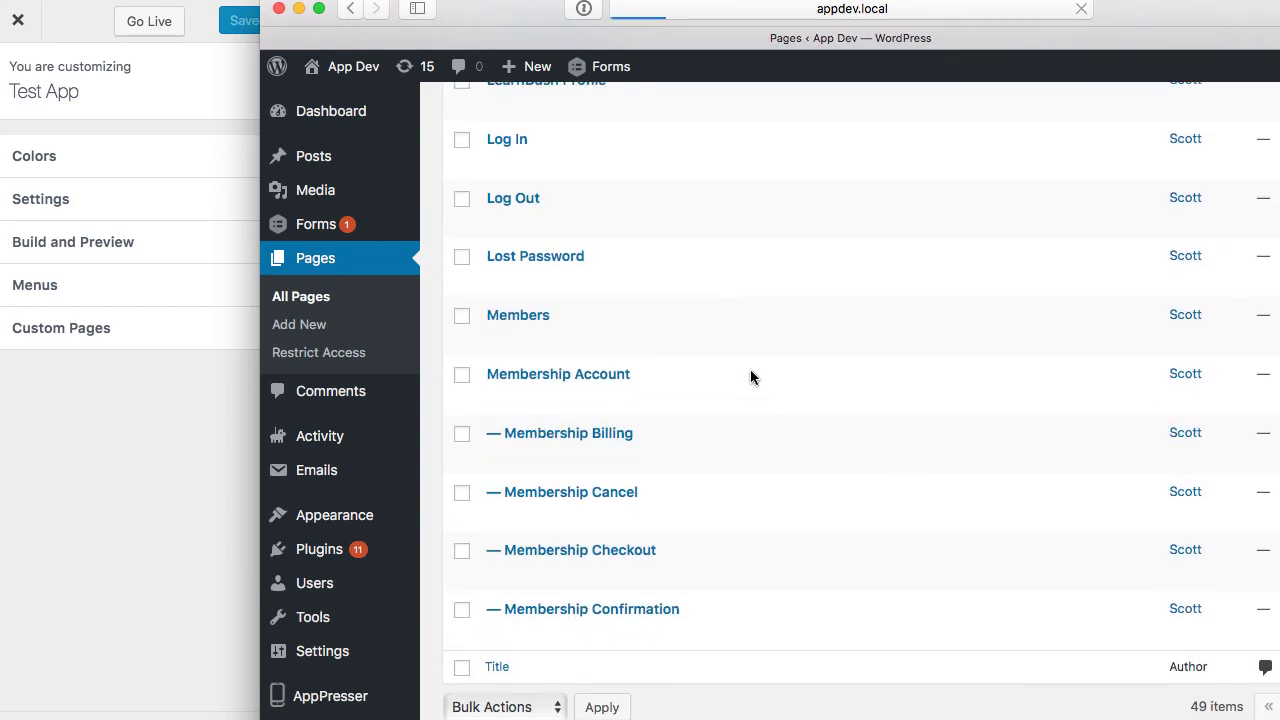
scroll(530, 392, "down", 5)
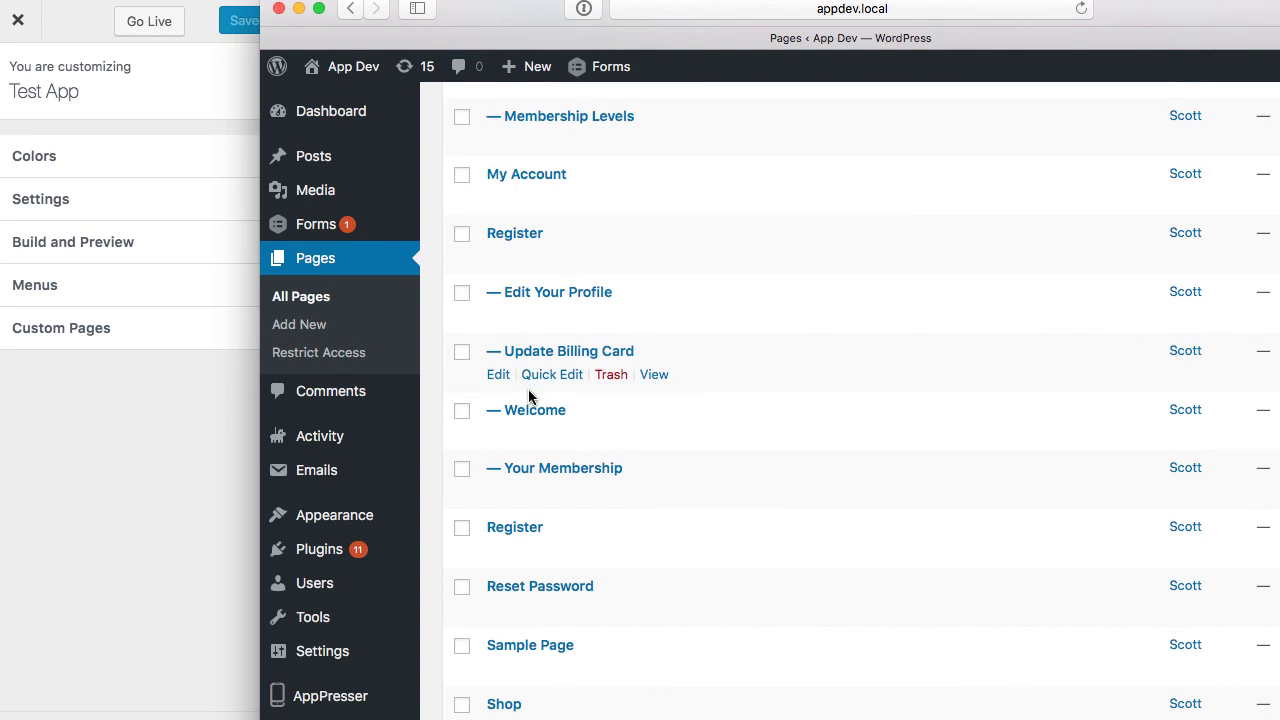
left_click(525, 409)
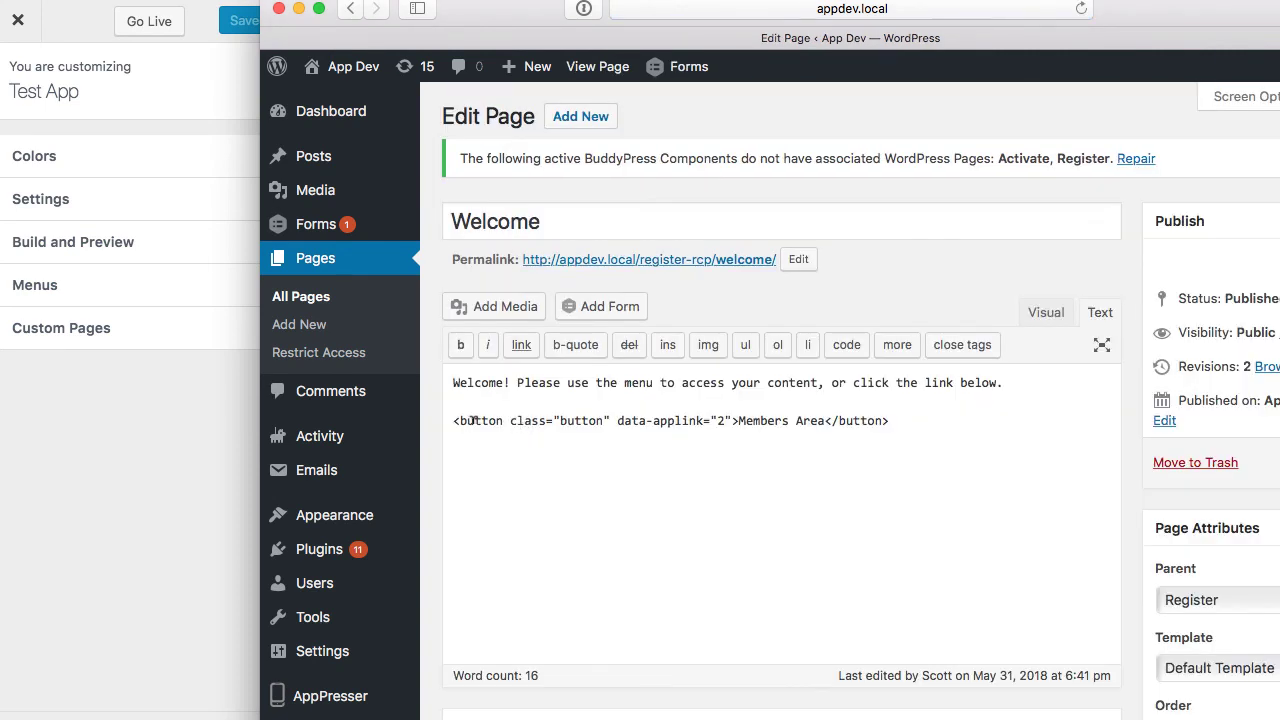
- Inspect the Members Area button markup with data-applink="2", then return to the Customizer
left_click_drag(453, 420, 949, 419)
left_click(647, 412)
left_click_drag(617, 420, 706, 420)
double_click(719, 420)
left_click(716, 420)
double_click(719, 420)
left_click(725, 420)
left_click_drag(453, 418, 890, 420)
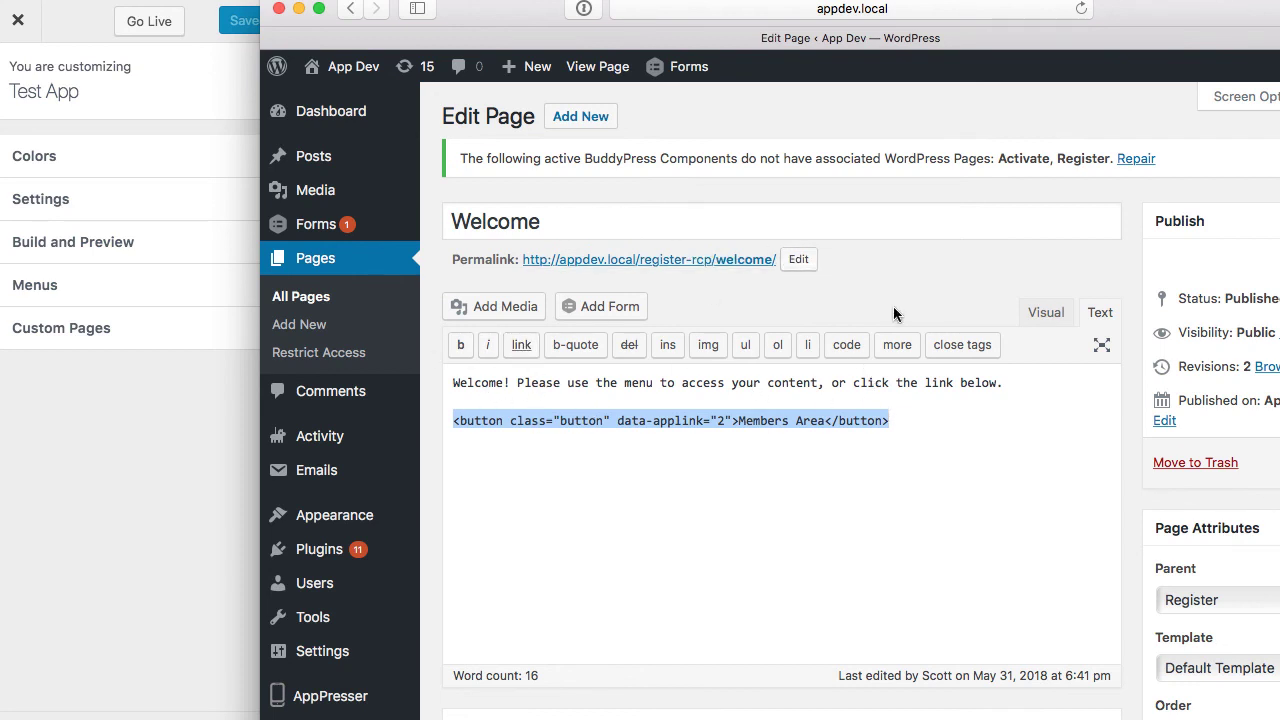
left_click(153, 395)
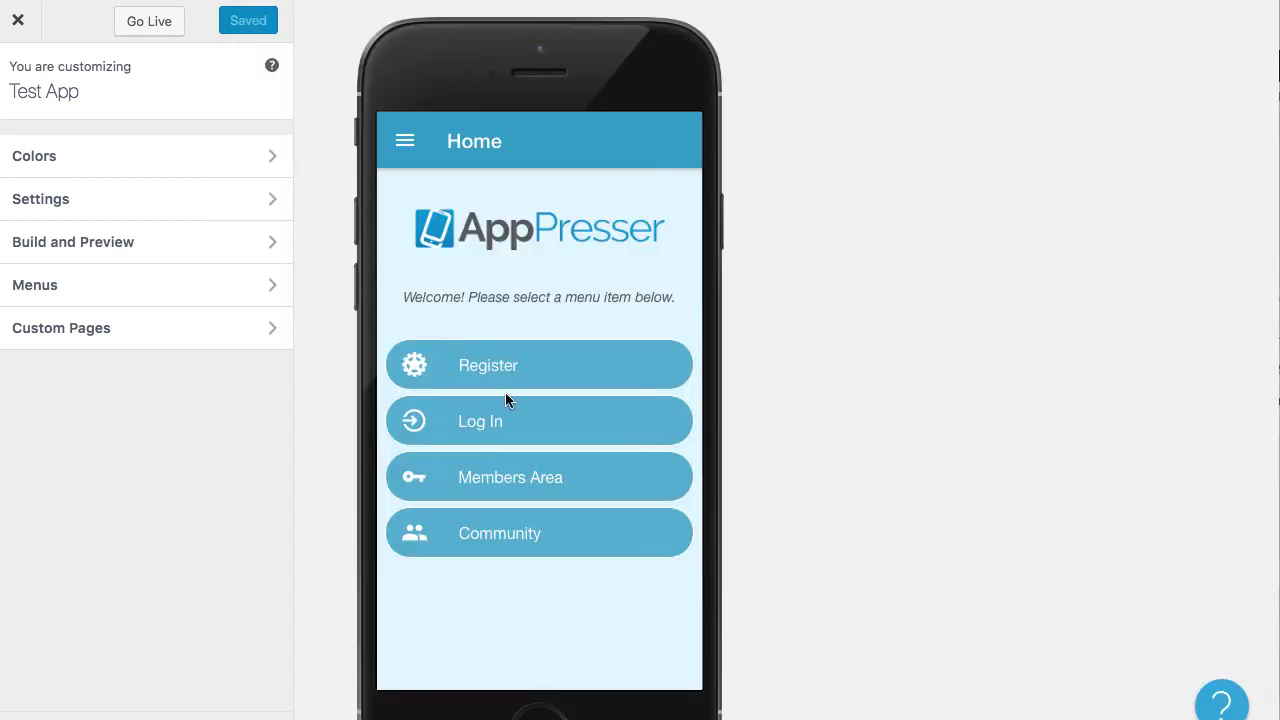
- Open Members Area from Home, then go to the Activity feed via the side menu
left_click(488, 481)
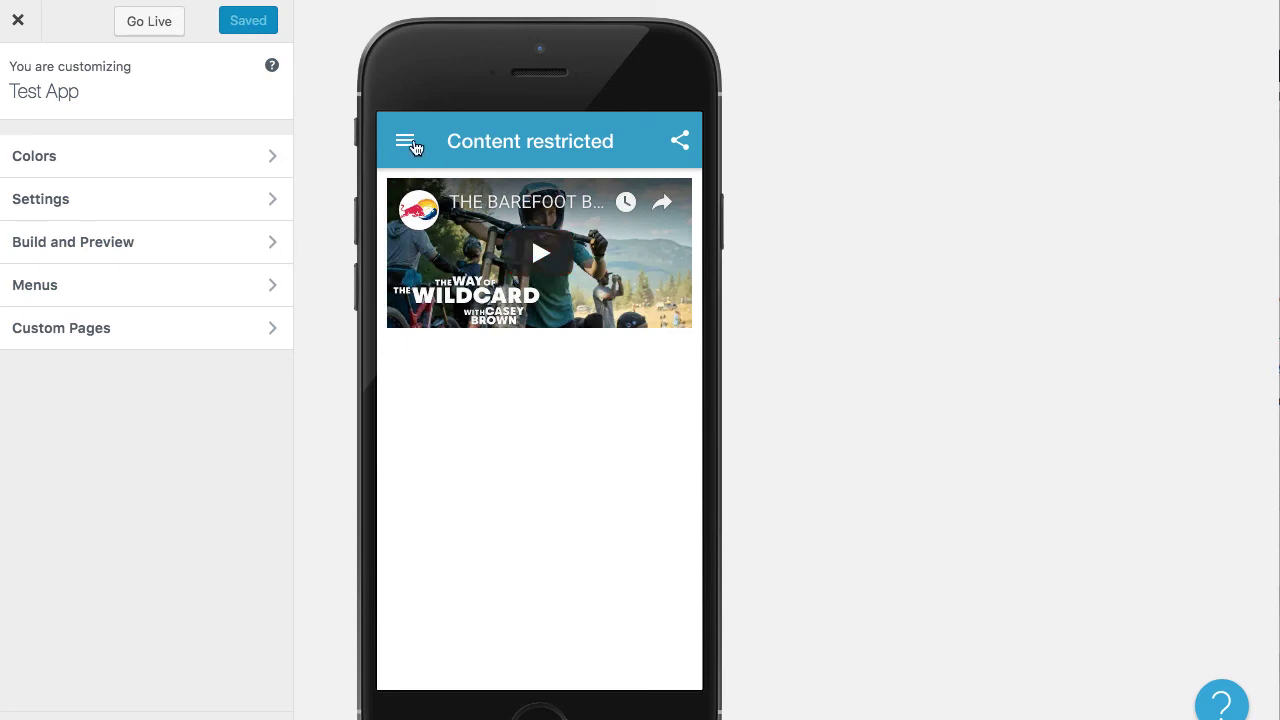
left_click(405, 141)
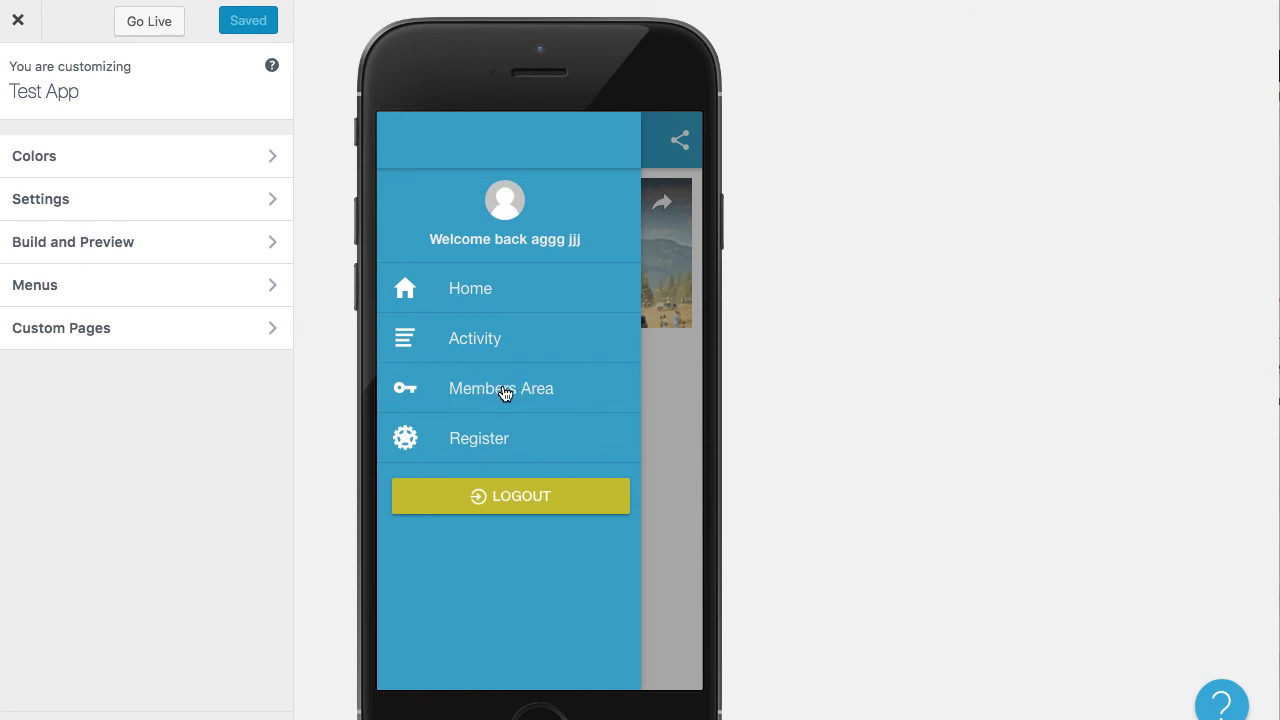
left_click(494, 346)
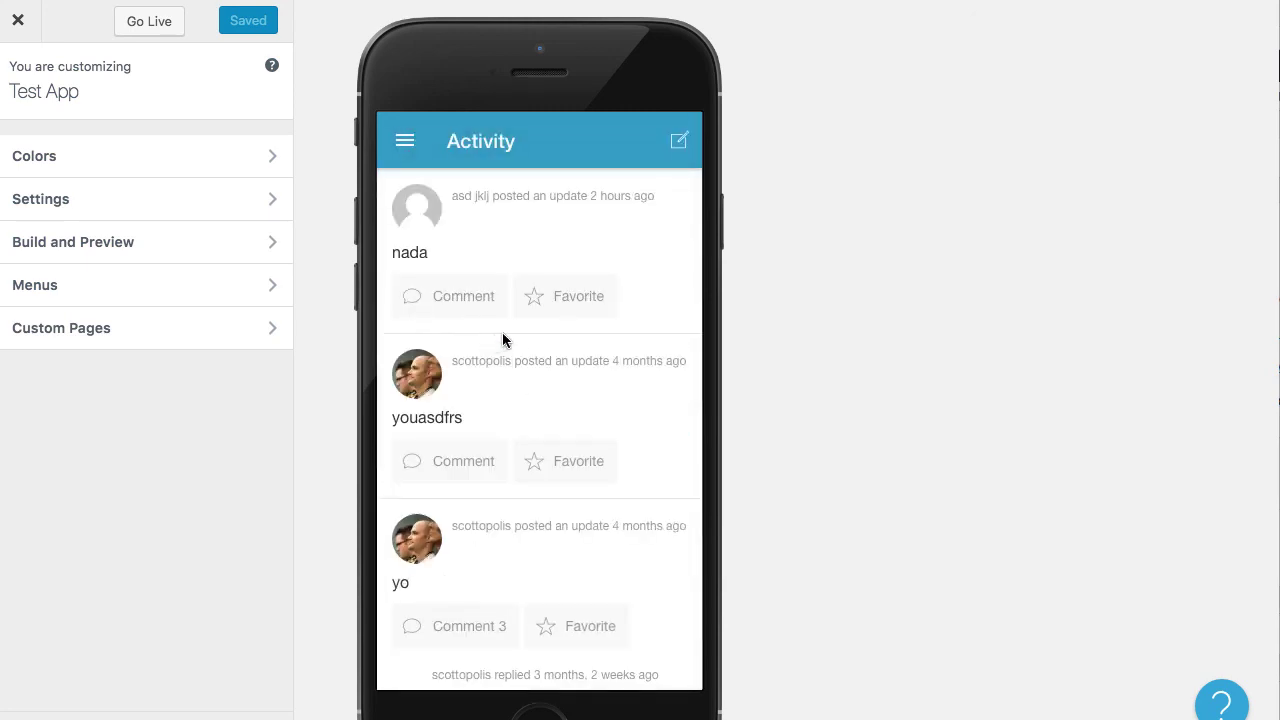
- Post an 'sdgg' activity update, then return to the Home screen
left_click(677, 152)
left_click(531, 336)
type("s")
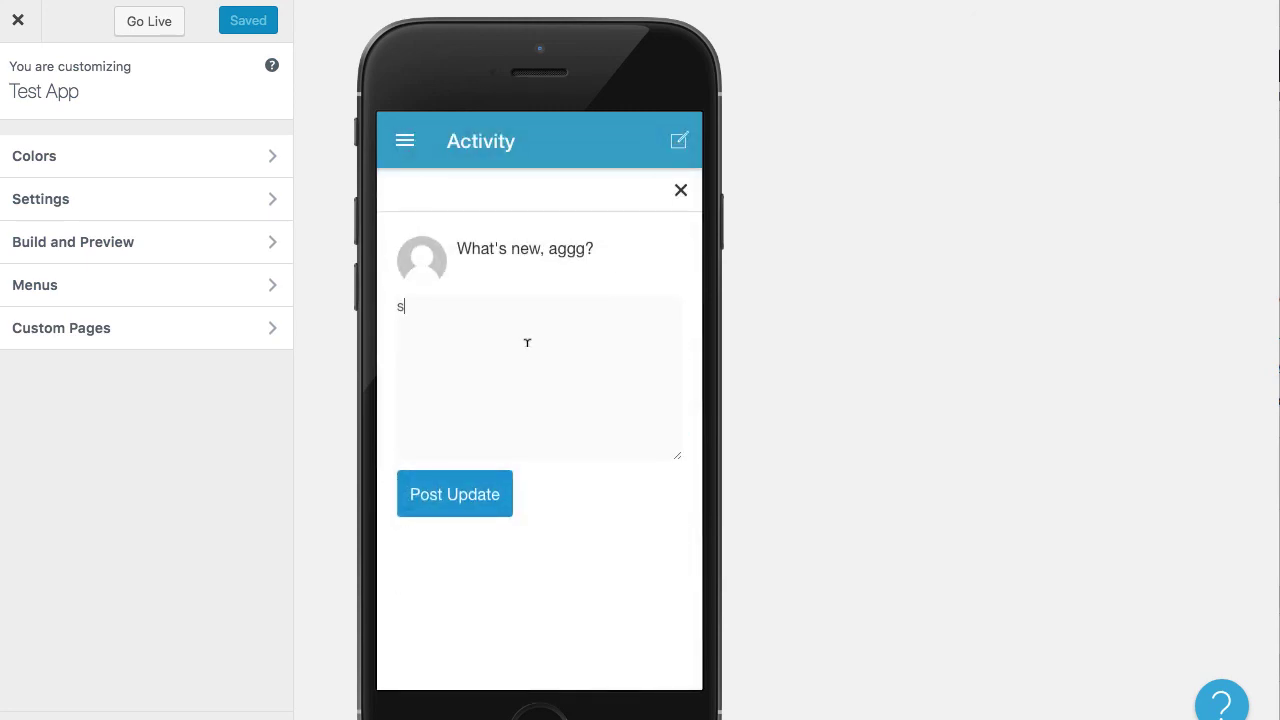
type("dgg")
left_click(466, 489)
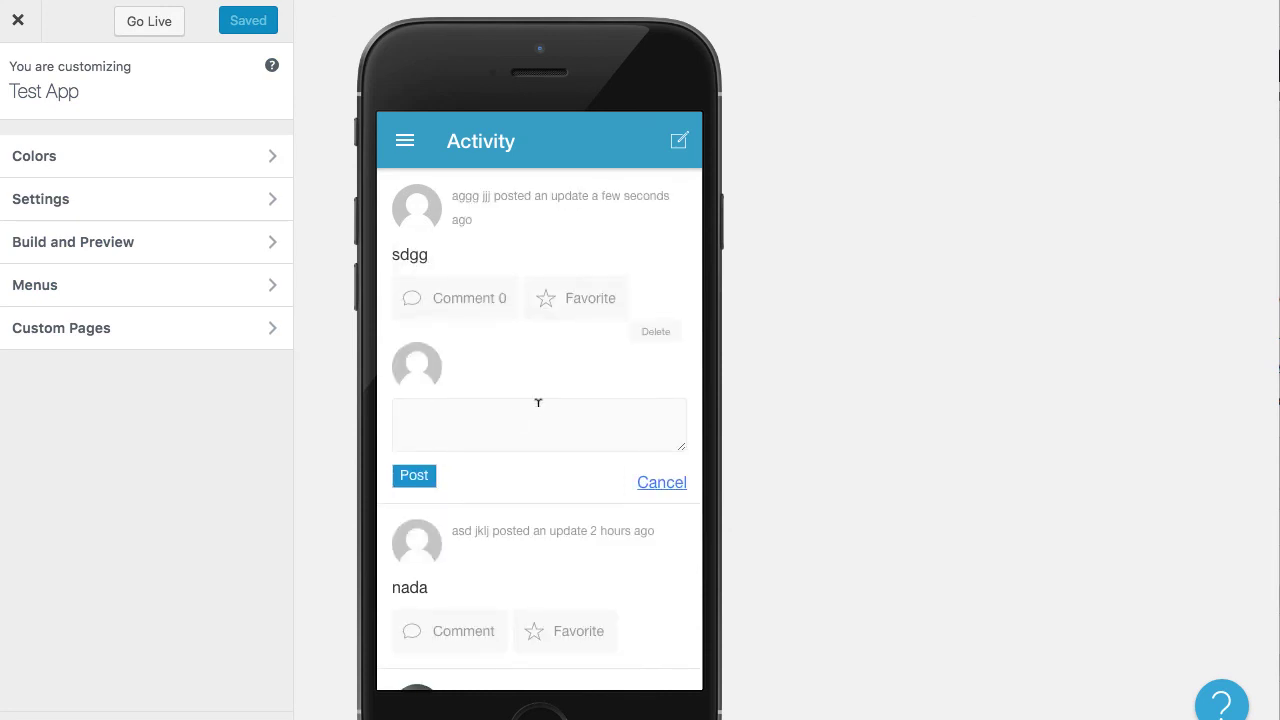
left_click(407, 139)
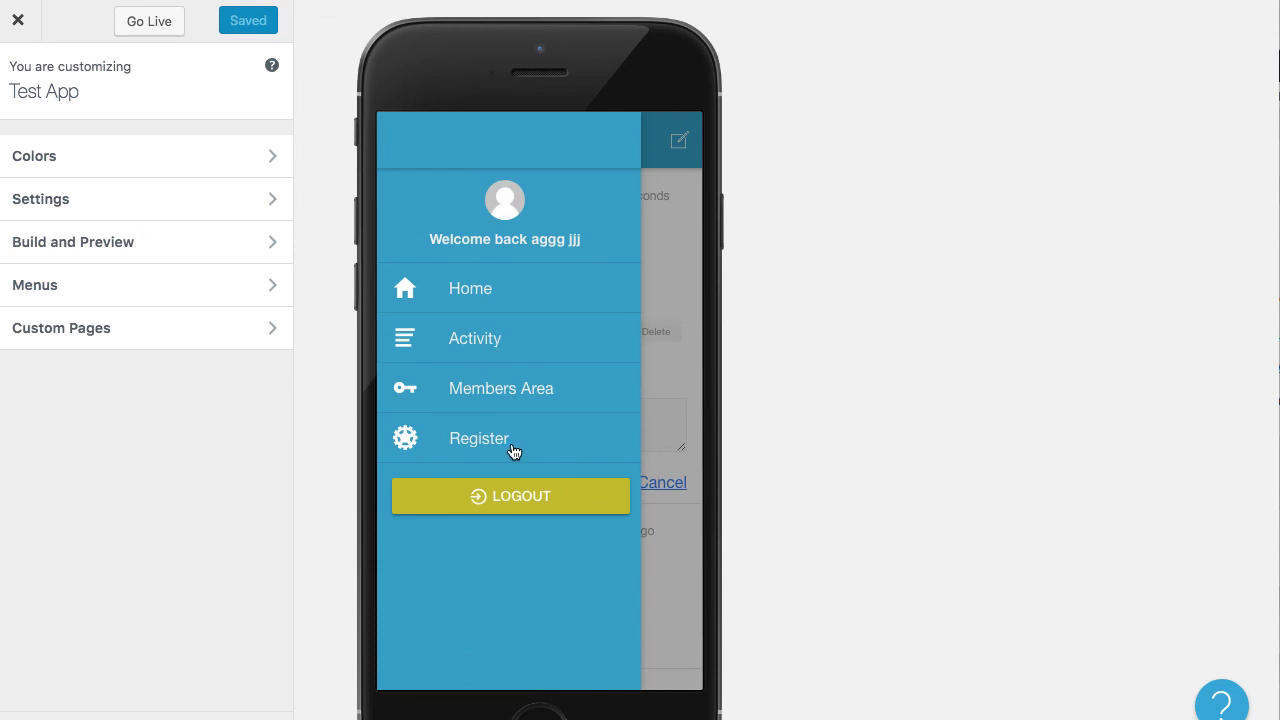
left_click(485, 296)
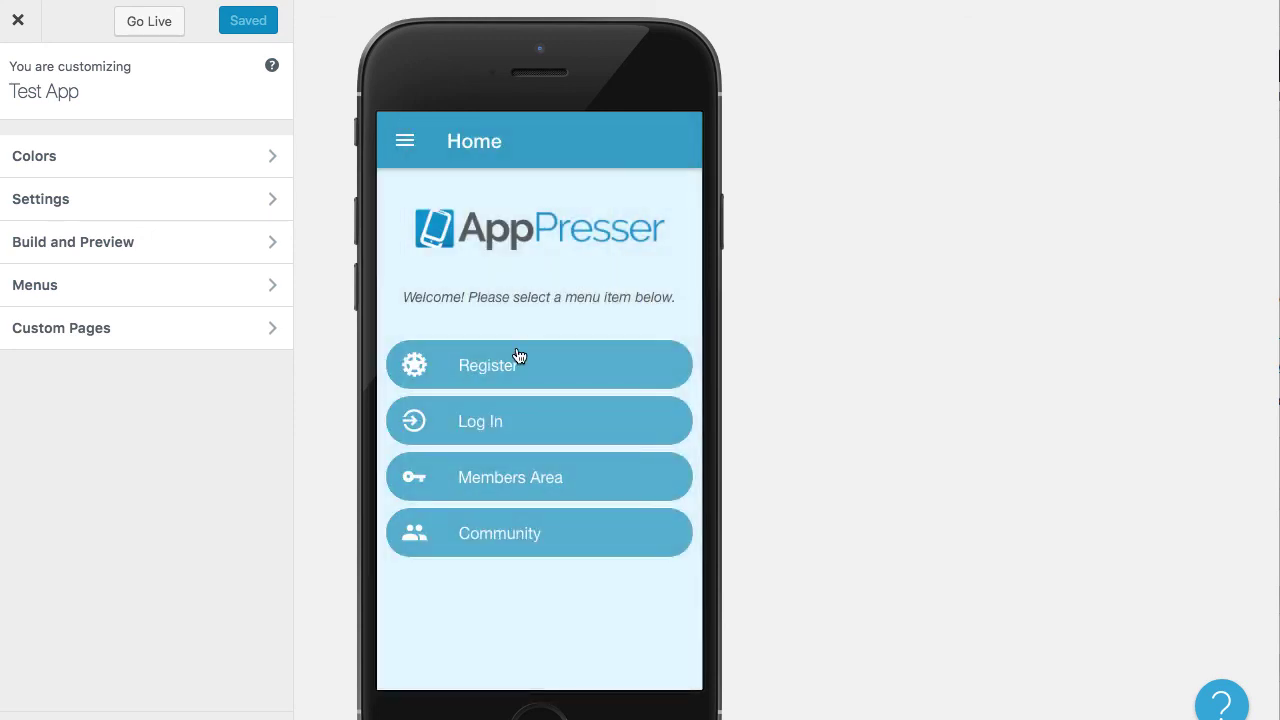